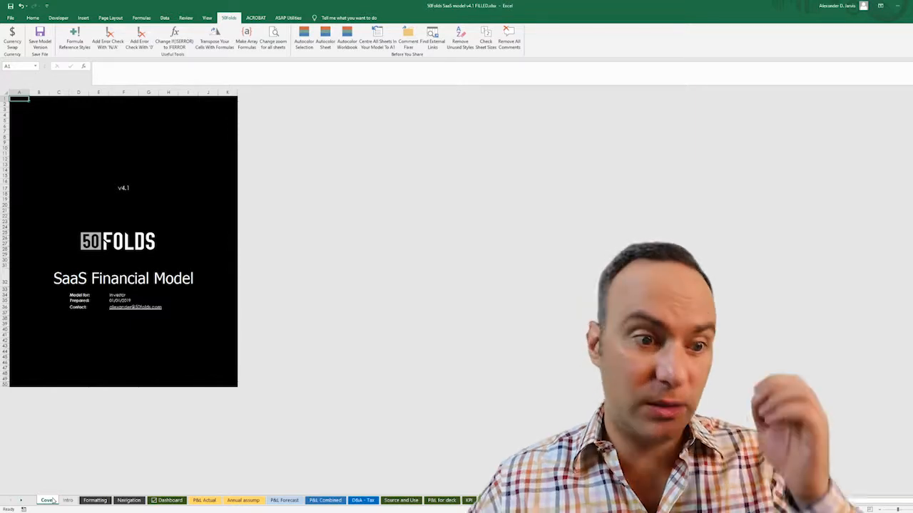
Open the Formatting sheet and select the guide note beside the Units setting.
{"action": "left_click", "coordinate": [91, 503]}
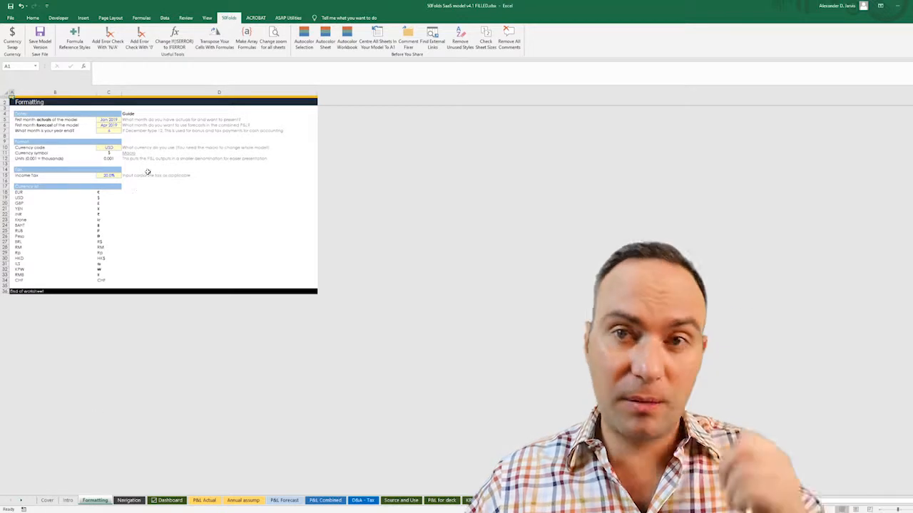
{"action": "left_click", "coordinate": [152, 158]}
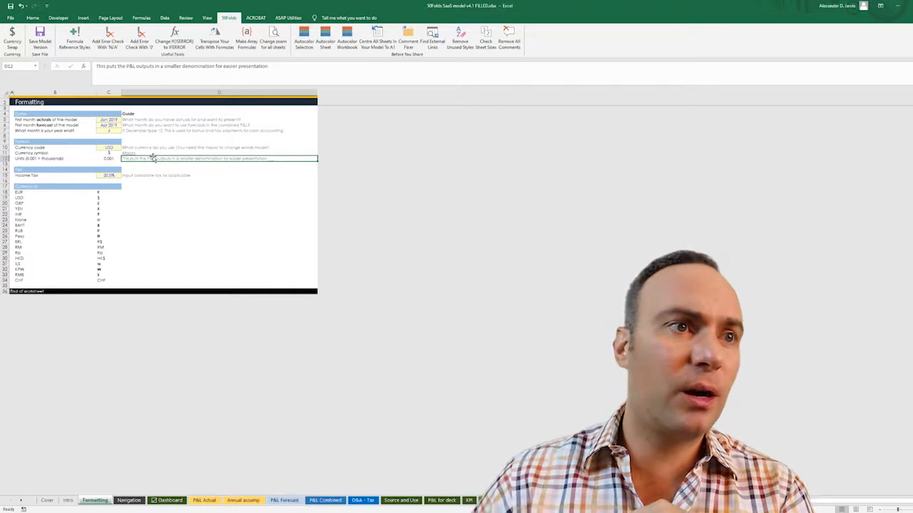
{"action": "left_click", "coordinate": [109, 119]}
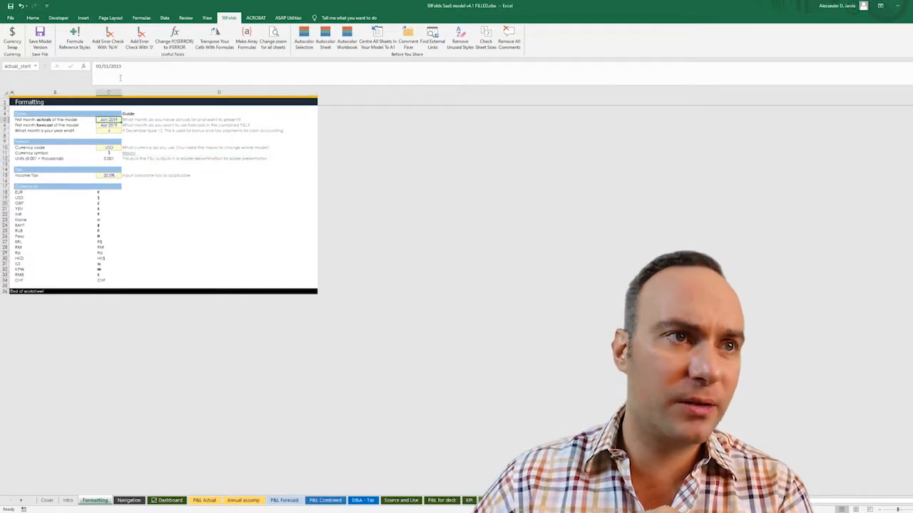
{"action": "left_click", "coordinate": [111, 69]}
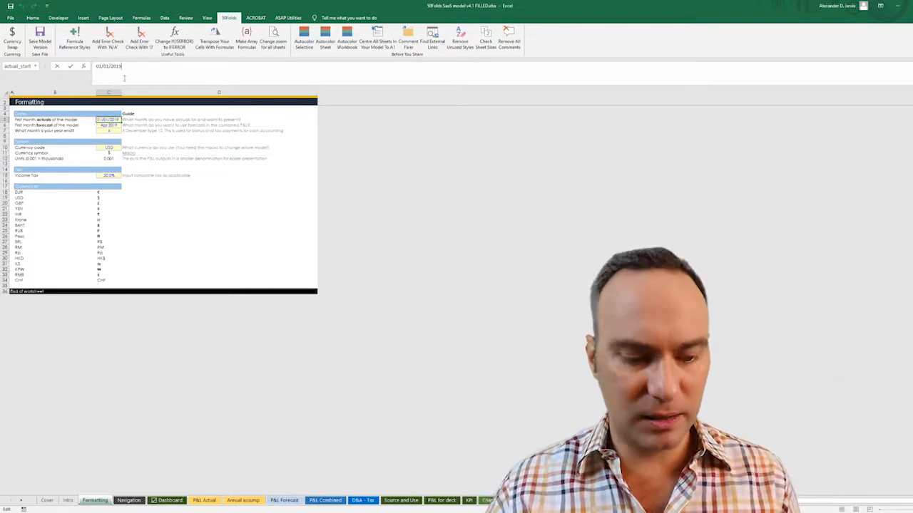
{"action": "type", "text": "1 jan 201"}
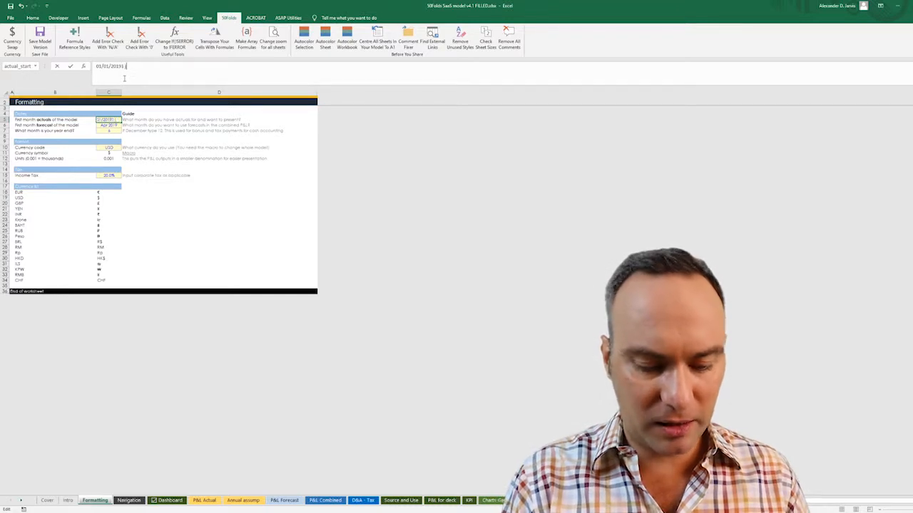
{"action": "type", "text": "9"}
{"action": "key", "text": "Return"}
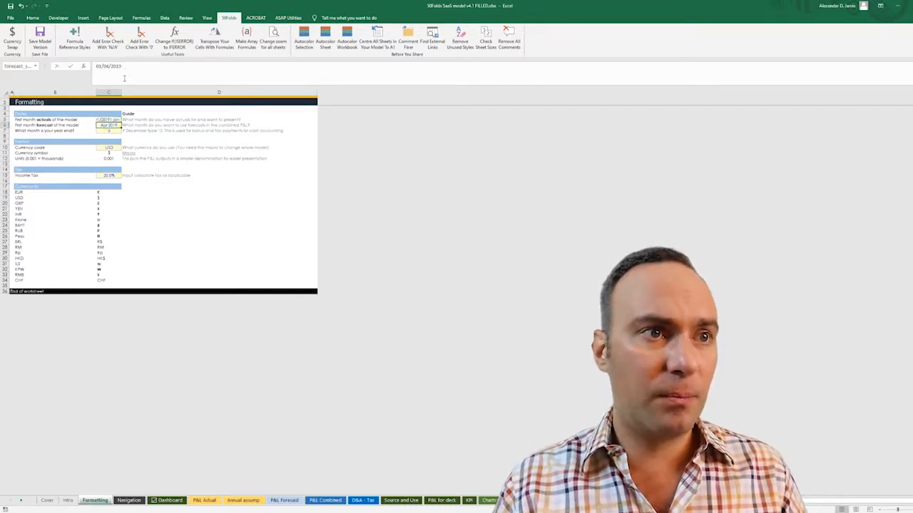
Replace the malformed first month of actuals with 1 Jan 2019 and set the first month of forecast to 1 Apr.
{"action": "key", "text": "Up"}
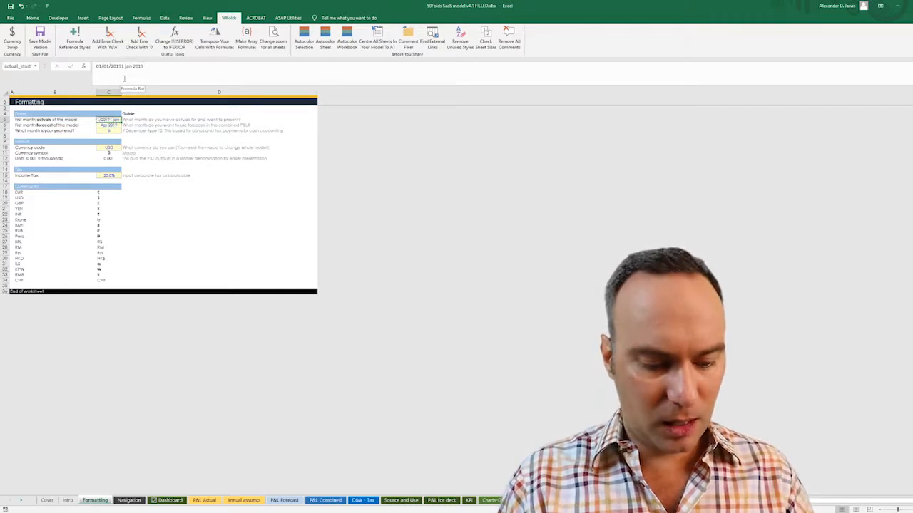
{"action": "key", "text": "F2"}
{"action": "key", "text": "BackSpace"}
{"action": "key", "text": "BackSpace"}
{"action": "key", "text": "BackSpace"}
{"action": "key", "text": "BackSpace"}
{"action": "key", "text": "BackSpace"}
{"action": "key", "text": "BackSpace"}
{"action": "key", "text": "BackSpace"}
{"action": "key", "text": "BackSpace"}
{"action": "key", "text": "BackSpace"}
{"action": "key", "text": "BackSpace"}
{"action": "key", "text": "BackSpace"}
{"action": "key", "text": "BackSpace"}
{"action": "key", "text": "BackSpace"}
{"action": "key", "text": "BackSpace"}
{"action": "key", "text": "BackSpace"}
{"action": "key", "text": "BackSpace"}
{"action": "key", "text": "BackSpace"}
{"action": "key", "text": "BackSpace"}
{"action": "key", "text": "BackSpace"}
{"action": "key", "text": "BackSpace"}
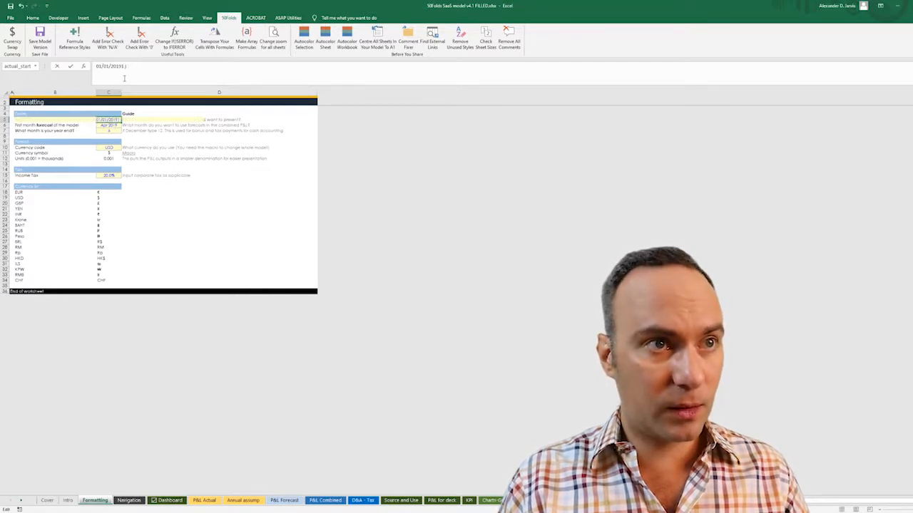
{"action": "type", "text": "1 ja"}
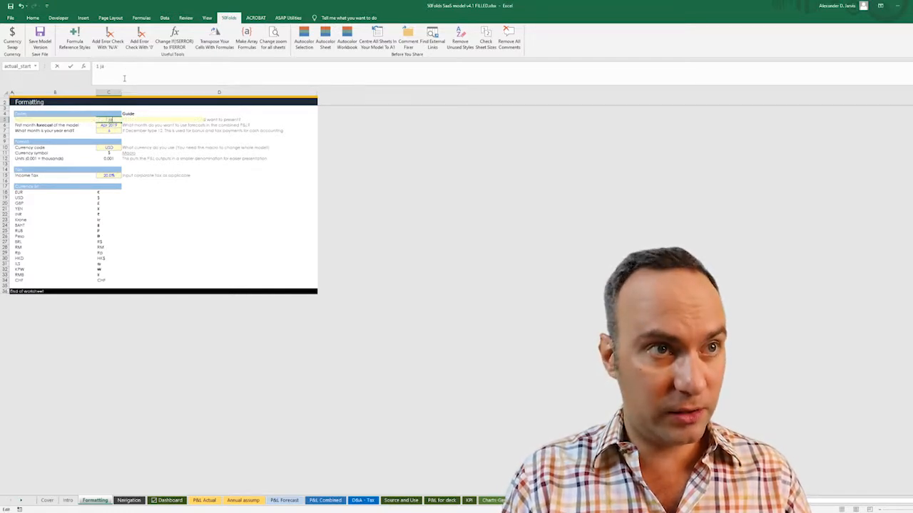
{"action": "type", "text": "n 2019"}
{"action": "key", "text": "Return"}
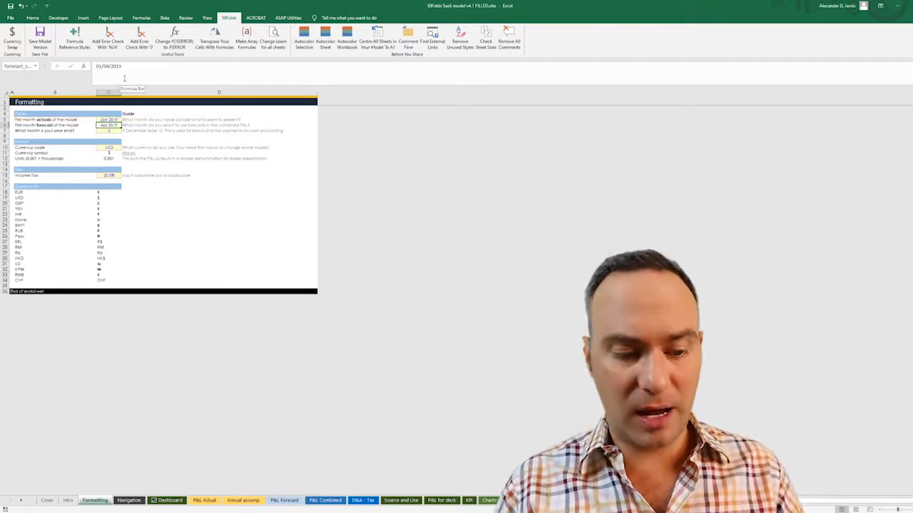
{"action": "type", "text": "1 apr"}
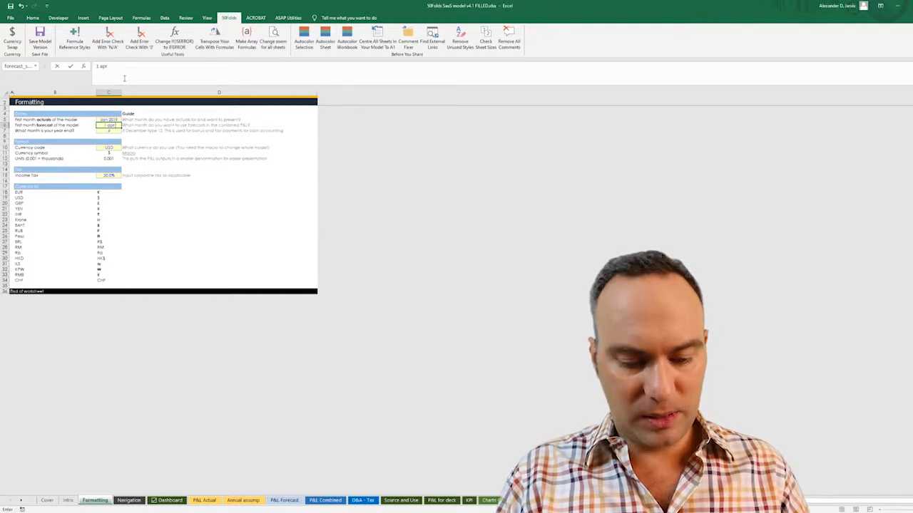
{"action": "key", "text": "Return"}
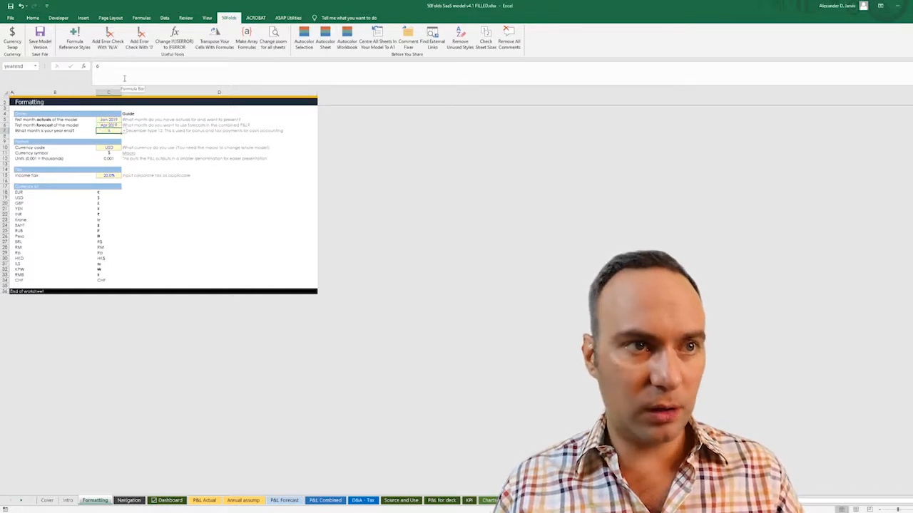
Examine the month headers on the P&L Actual sheet to see which months count as actuals.
{"action": "key", "text": "ctrl+Page_Down"}
{"action": "key", "text": "ctrl+Page_Down"}
{"action": "key", "text": "ctrl+Page_Down"}
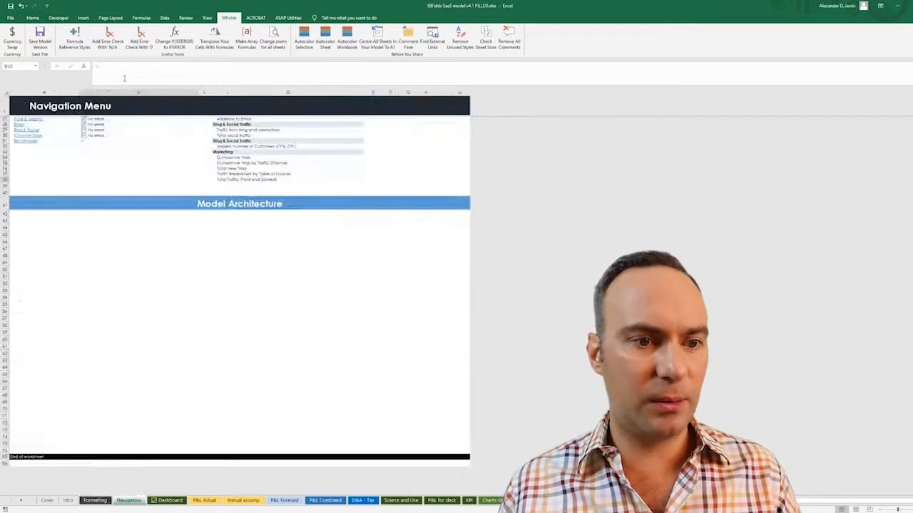
{"action": "key", "text": "Right"}
{"action": "key", "text": "Right"}
{"action": "key", "text": "Right"}
{"action": "key", "text": "Right"}
{"action": "key", "text": "Down"}
{"action": "key", "text": "Down"}
{"action": "key", "text": "Down"}
{"action": "key", "text": "Right"}
{"action": "key", "text": "Right"}
{"action": "key", "text": "Right"}
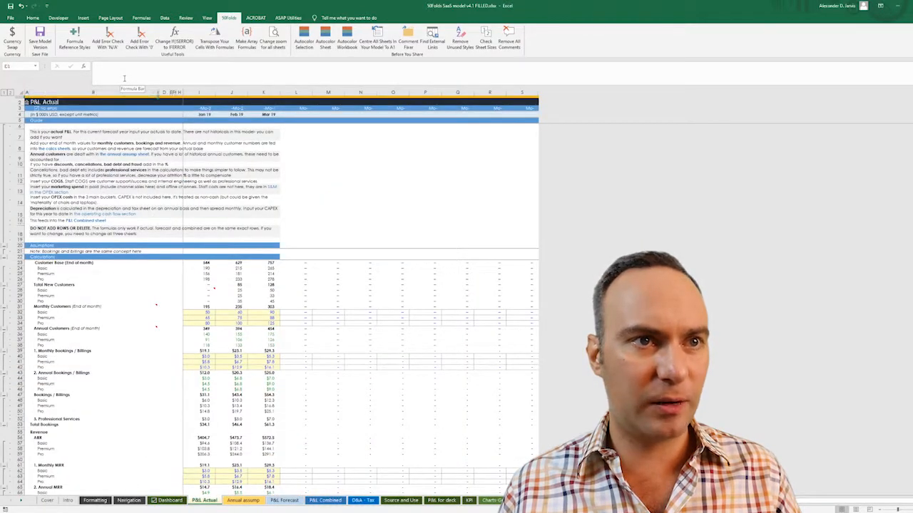
{"action": "key", "text": "Right"}
{"action": "key", "text": "Right"}
{"action": "key", "text": "Right"}
{"action": "key", "text": "Right"}
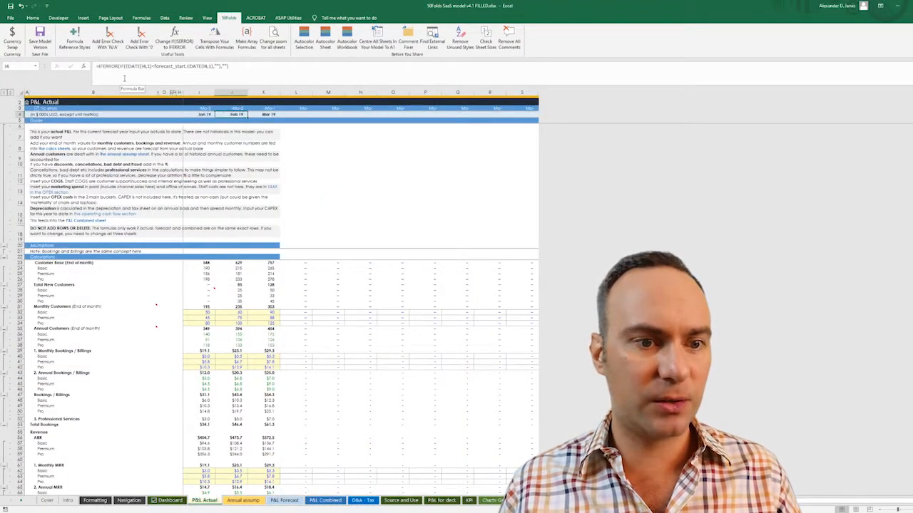
Check the month headers on the Annual assump and P&L Forecast sheets against the forecast start date.
{"action": "key", "text": "ctrl+Page_Down"}
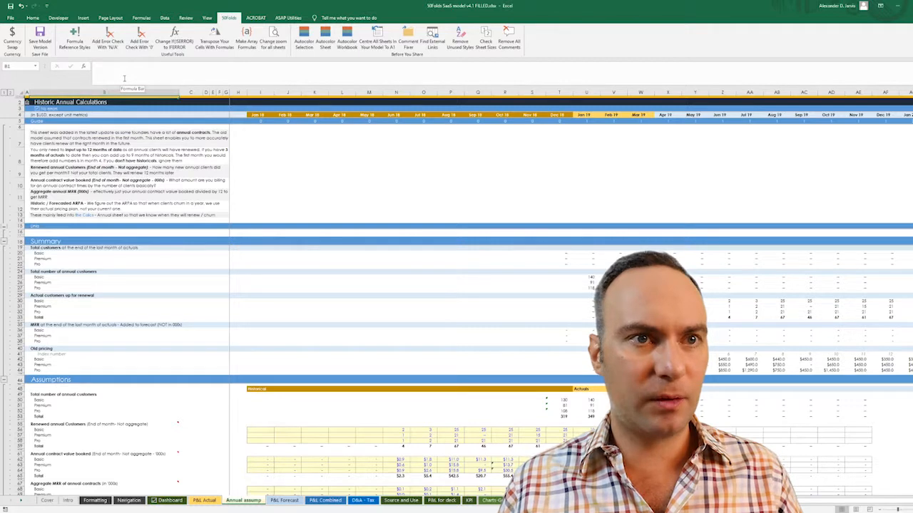
{"action": "key", "text": "ctrl+Page_Down"}
{"action": "key", "text": "Right"}
{"action": "key", "text": "Right"}
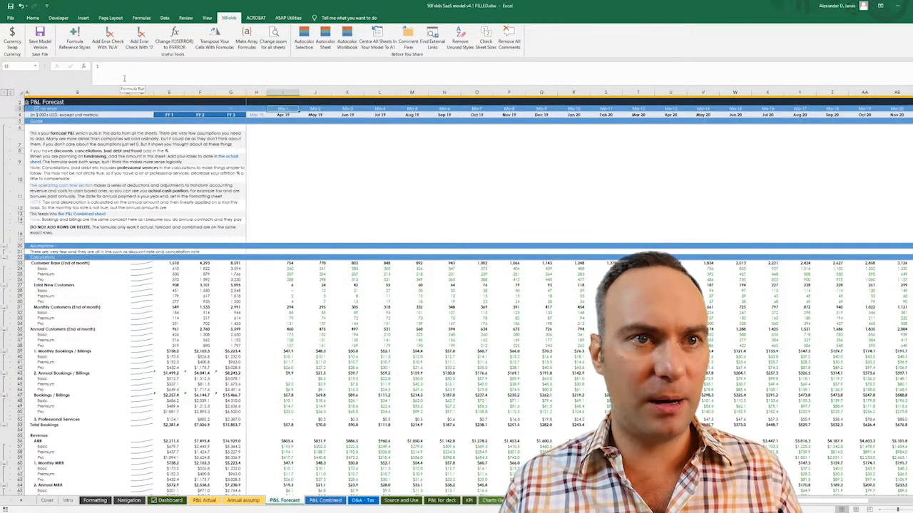
{"action": "key", "text": "Right"}
Set the first month of forecast on the Formatting sheet to 1 Jun 2019.
{"action": "key", "text": "ctrl+Page_Up"}
{"action": "key", "text": "ctrl+Page_Up"}
{"action": "key", "text": "ctrl+Page_Up"}
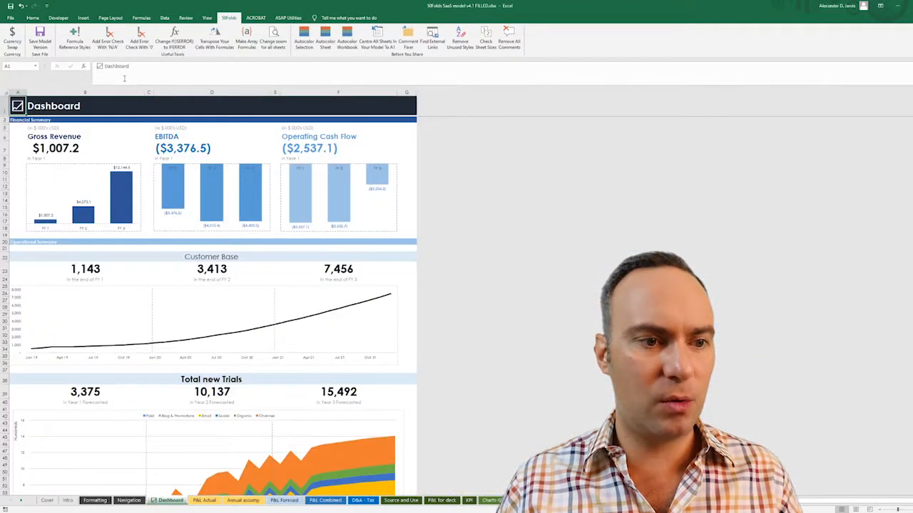
{"action": "key", "text": "ctrl+Page_Up"}
{"action": "key", "text": "ctrl+Page_Up"}
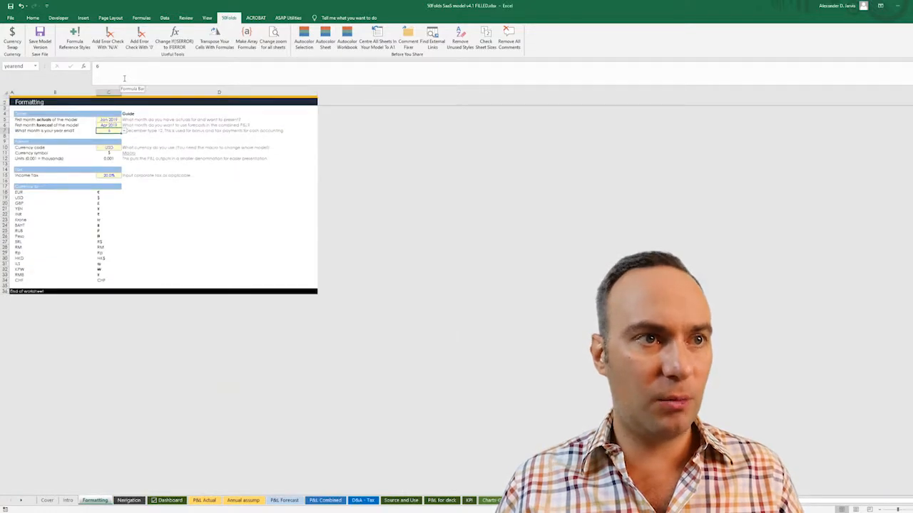
{"action": "key", "text": "Up"}
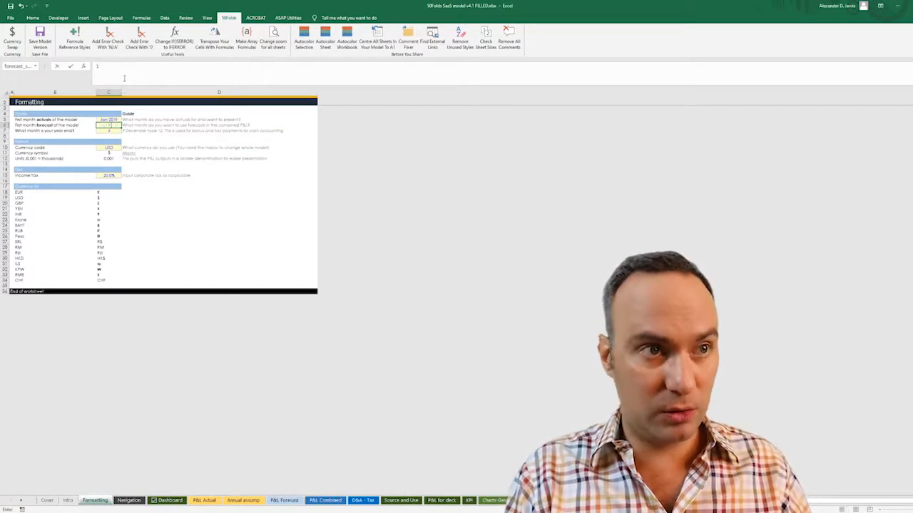
{"action": "type", "text": "1 Jun 2019"}
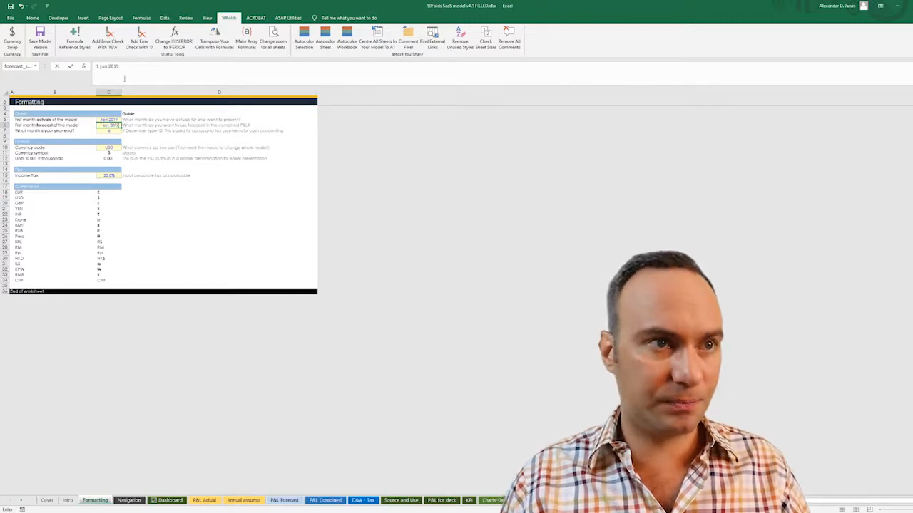
{"action": "key", "text": "Return"}
Examine how the P&L Actual sheet's month columns and input cells respond to the changed forecast start.
{"action": "key", "text": "ctrl+Page_Down"}
{"action": "key", "text": "ctrl+Page_Down"}
{"action": "key", "text": "ctrl+Page_Down"}
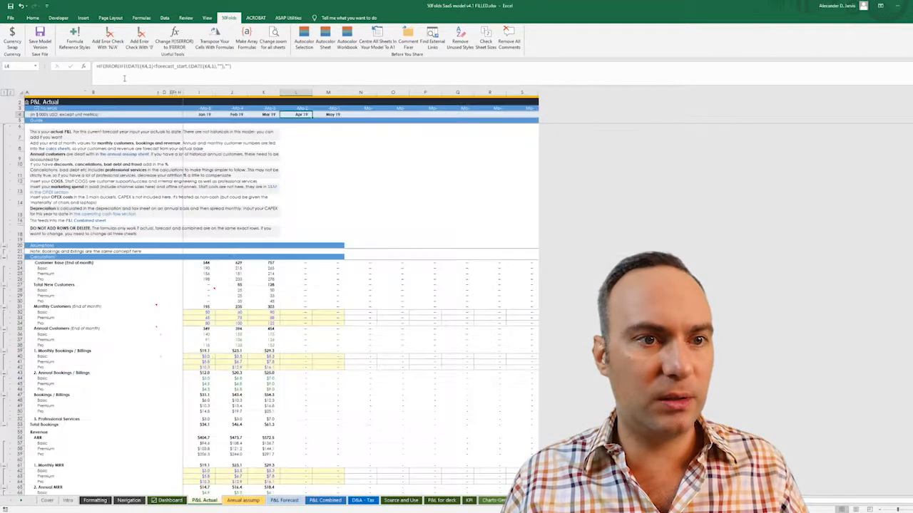
{"action": "key", "text": "Left"}
{"action": "key", "text": "Left"}
{"action": "key", "text": "Down"}
{"action": "key", "text": "Down"}
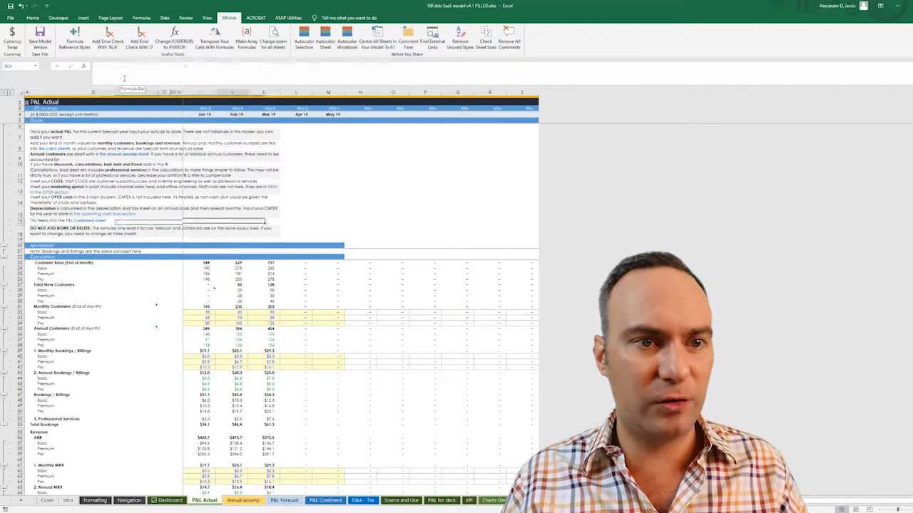
{"action": "key", "text": "Down"}
{"action": "key", "text": "Down"}
{"action": "key", "text": "Down"}
{"action": "key", "text": "Down"}
{"action": "key", "text": "Down"}
{"action": "key", "text": "Down"}
{"action": "key", "text": "Down"}
{"action": "key", "text": "Down"}
{"action": "key", "text": "Down"}
{"action": "key", "text": "Down"}
{"action": "key", "text": "Down"}
{"action": "key", "text": "Down"}
{"action": "key", "text": "Down"}
{"action": "key", "text": "Down"}
{"action": "key", "text": "Down"}
{"action": "key", "text": "Down"}
{"action": "key", "text": "Down"}
{"action": "key", "text": "Down"}
{"action": "key", "text": "Down"}
{"action": "key", "text": "Down"}
{"action": "key", "text": "Right"}
{"action": "key", "text": "Right"}
{"action": "key", "text": "Right"}
Check the first forecast month in the P&L Forecast sheet's header row.
{"action": "key", "text": "ctrl+Page_Down"}
{"action": "key", "text": "ctrl+Page_Down"}
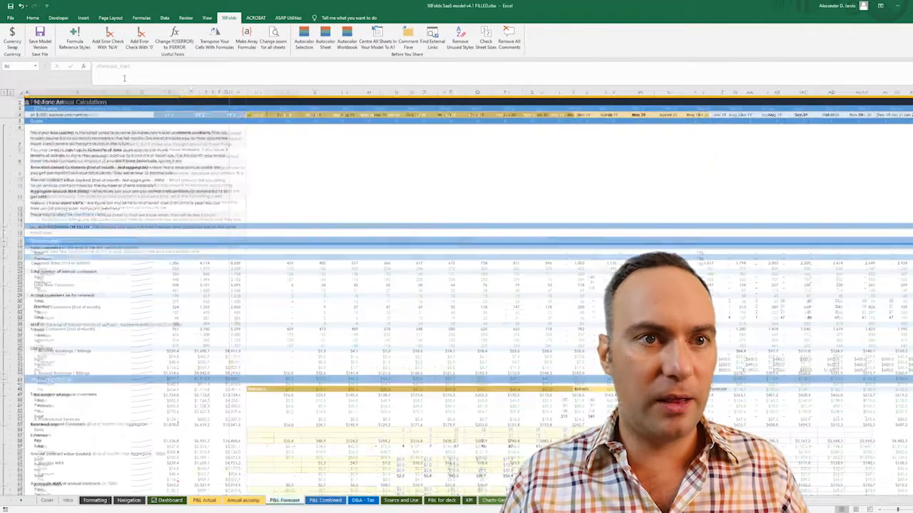
{"action": "key", "text": "Left"}
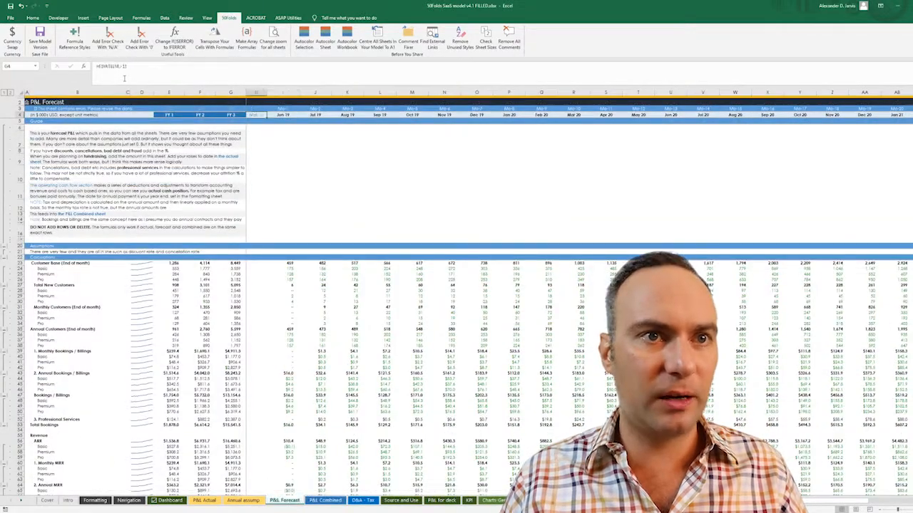
{"action": "key", "text": "Right"}
Undo the last change to the first month of forecast and return to the Formatting sheet.
{"action": "key", "text": "ctrl+Page_Up"}
{"action": "key", "text": "ctrl+Page_Up"}
{"action": "key", "text": "ctrl+Page_Up"}
{"action": "key", "text": "ctrl+Page_Up"}
{"action": "key", "text": "ctrl+Page_Up"}
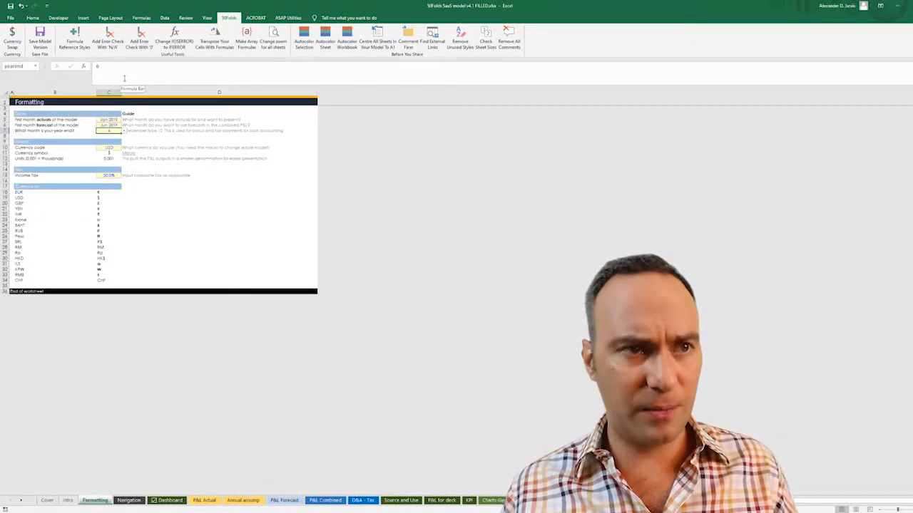
{"action": "key", "text": "Up"}
{"action": "key", "text": "Up"}
{"action": "key", "text": "ctrl+z"}
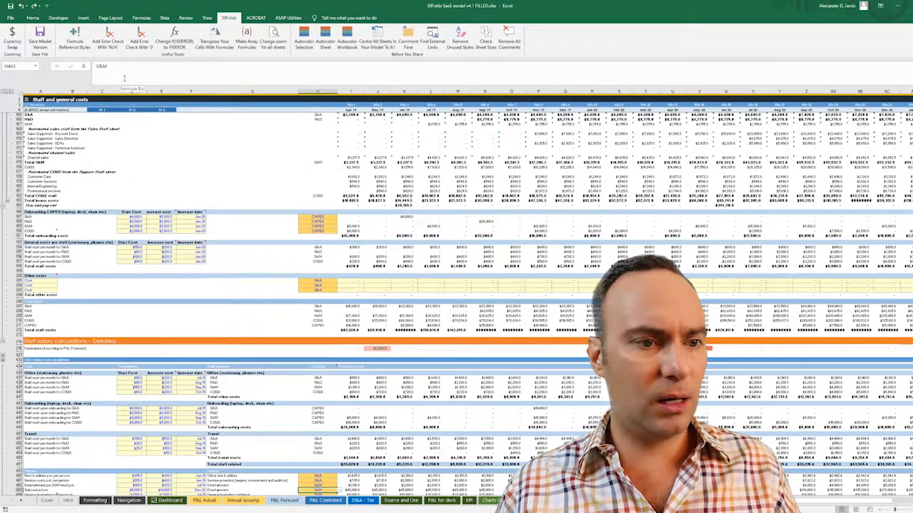
{"action": "key", "text": "ctrl+Page_Up"}
{"action": "key", "text": "ctrl+Page_Up"}
{"action": "key", "text": "ctrl+Page_Up"}
{"action": "key", "text": "ctrl+Page_Up"}
{"action": "key", "text": "ctrl+Page_Up"}
{"action": "key", "text": "ctrl+Page_Up"}
{"action": "key", "text": "ctrl+Page_Up"}
{"action": "key", "text": "ctrl+Page_Up"}
{"action": "key", "text": "ctrl+Page_Up"}
{"action": "key", "text": "ctrl+Page_Up"}
{"action": "key", "text": "ctrl+Page_Up"}
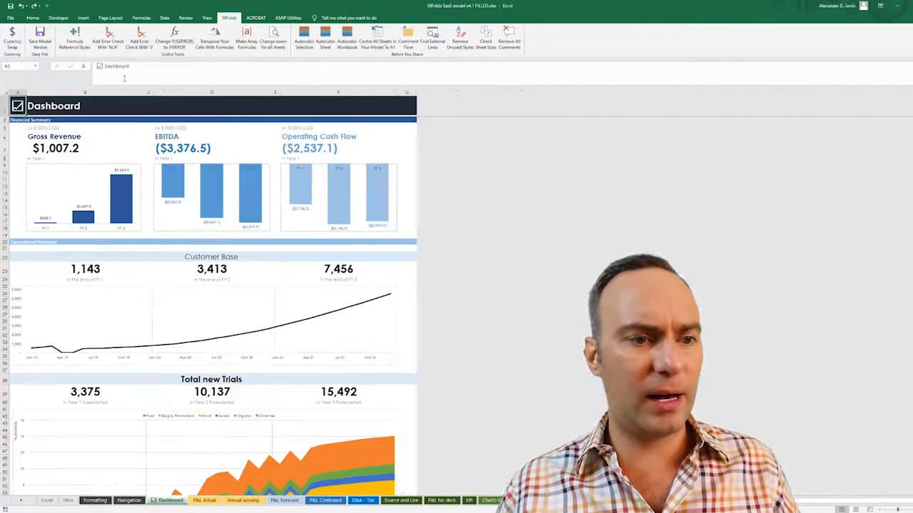
{"action": "key", "text": "ctrl+Page_Up"}
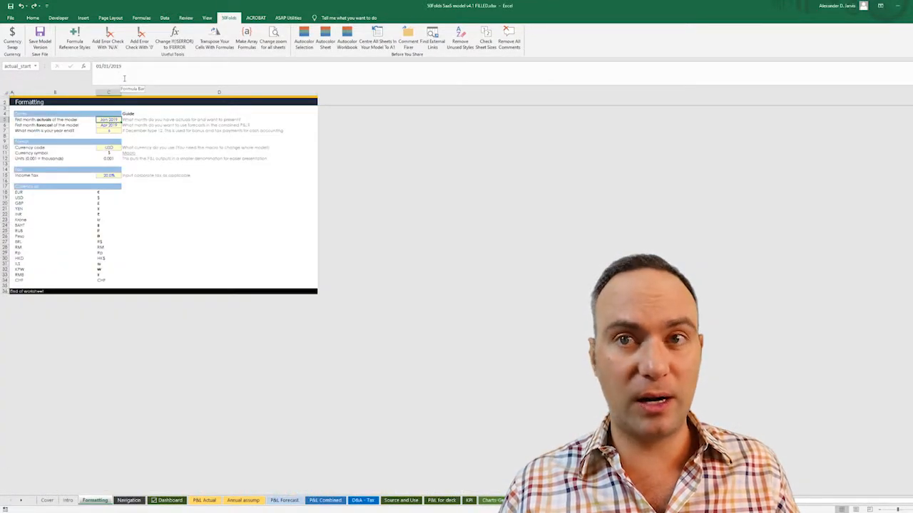
Set the year-end month on the Formatting sheet to 12.
{"action": "key", "text": "Down"}
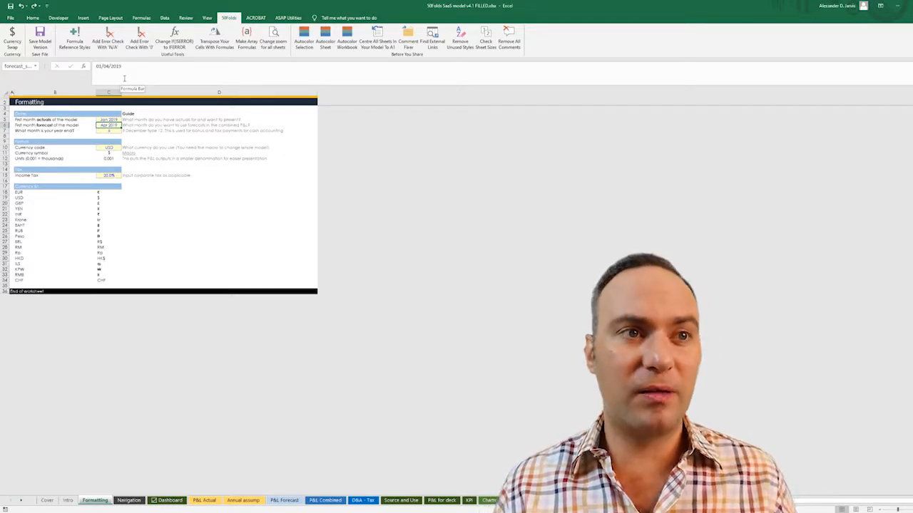
{"action": "key", "text": "Down"}
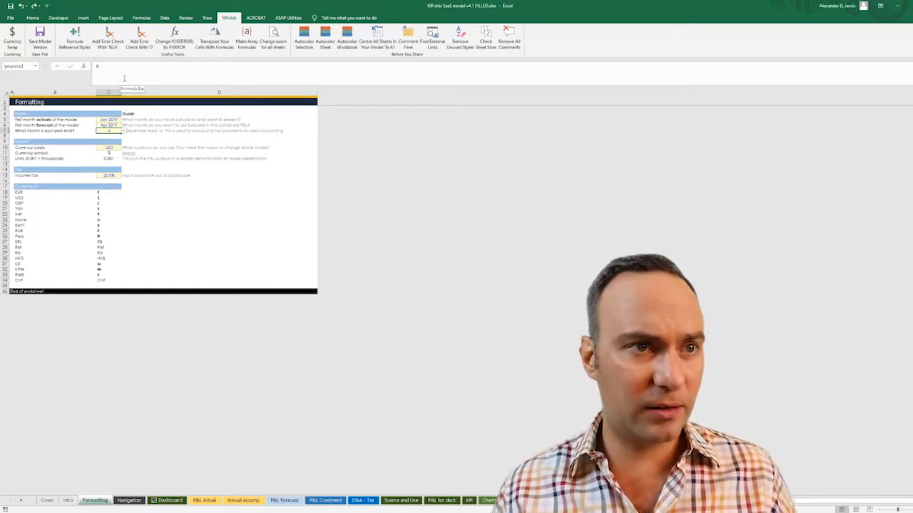
{"action": "key", "text": "alt+Down"}
{"action": "key", "text": "Down"}
{"action": "key", "text": "Down"}
{"action": "key", "text": "Down"}
{"action": "key", "text": "Down"}
{"action": "key", "text": "Down"}
{"action": "key", "text": "Down"}
{"action": "key", "text": "Return"}
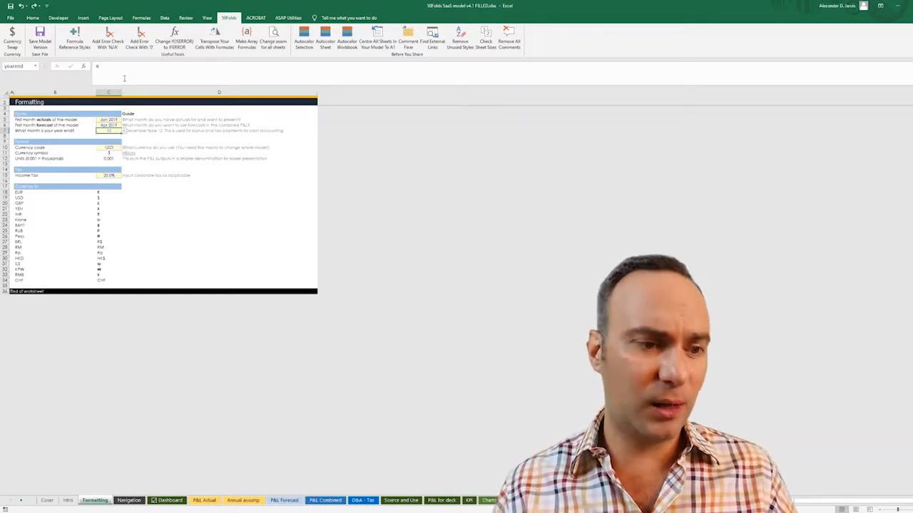
Set the year-end month on the Formatting sheet back to 6.
{"action": "key", "text": "alt+Down"}
{"action": "key", "text": "Up"}
{"action": "key", "text": "Up"}
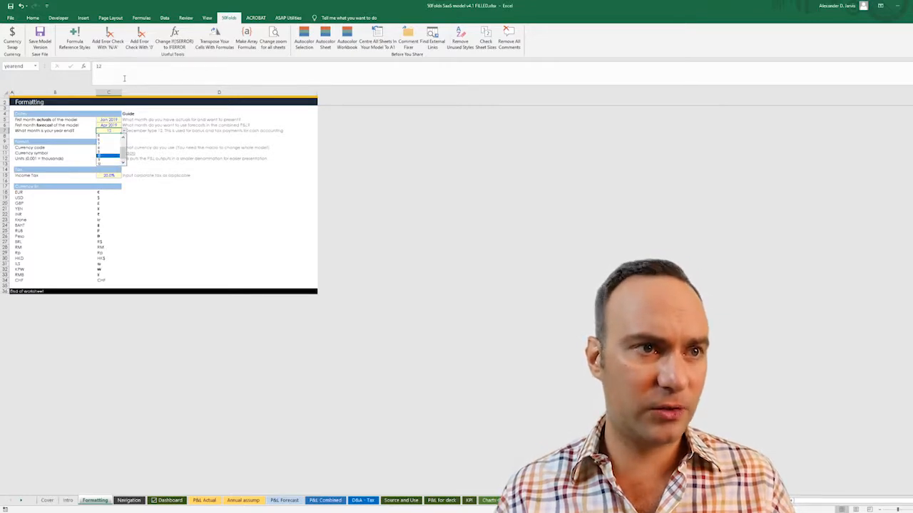
{"action": "key", "text": "Up"}
{"action": "key", "text": "Up"}
{"action": "key", "text": "Up"}
{"action": "key", "text": "Up"}
{"action": "key", "text": "Return"}
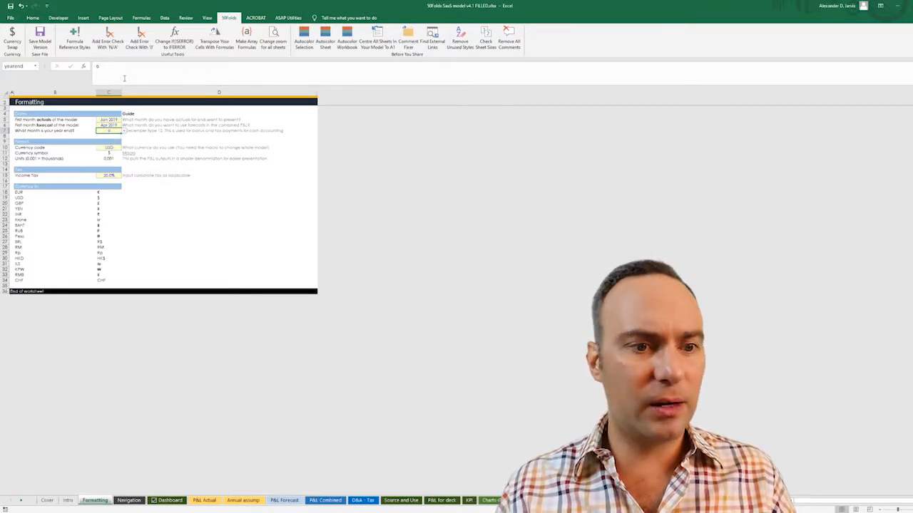
Locate the Less: Annual Bonus row in the operating cash flow section of the P&L Forecast sheet.
{"action": "key", "text": "ctrl+Page_Down"}
{"action": "key", "text": "ctrl+Page_Down"}
{"action": "key", "text": "ctrl+Page_Down"}
{"action": "key", "text": "ctrl+Page_Down"}
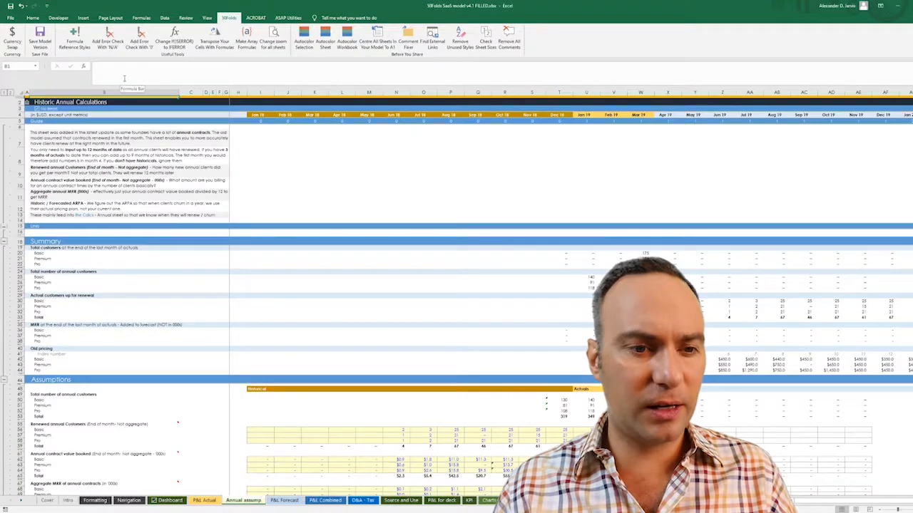
{"action": "key", "text": "ctrl+Page_Down"}
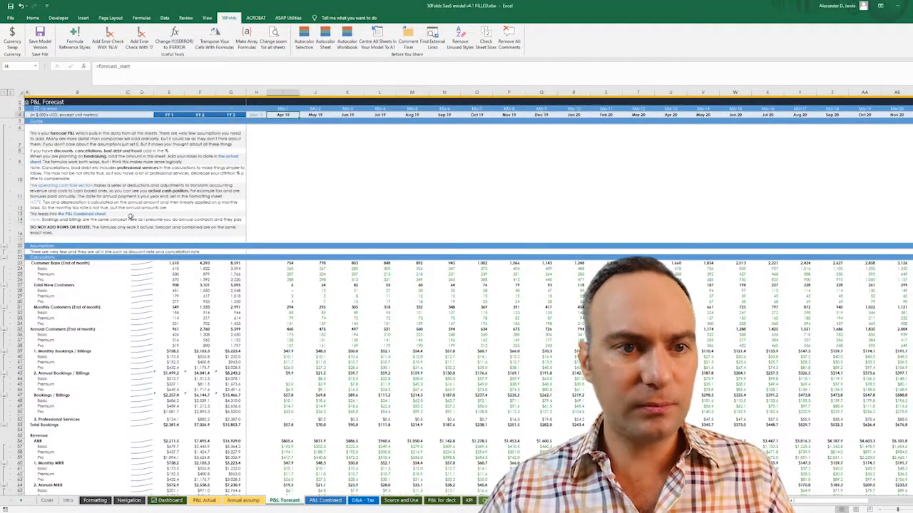
{"action": "scroll", "coordinate": [353, 249], "scroll_direction": "down", "scroll_amount": 20}
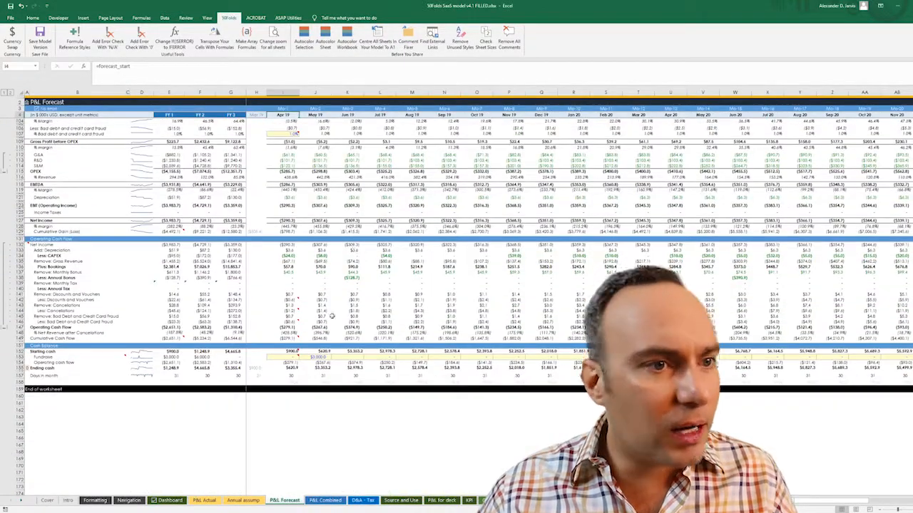
{"action": "left_click", "coordinate": [56, 277]}
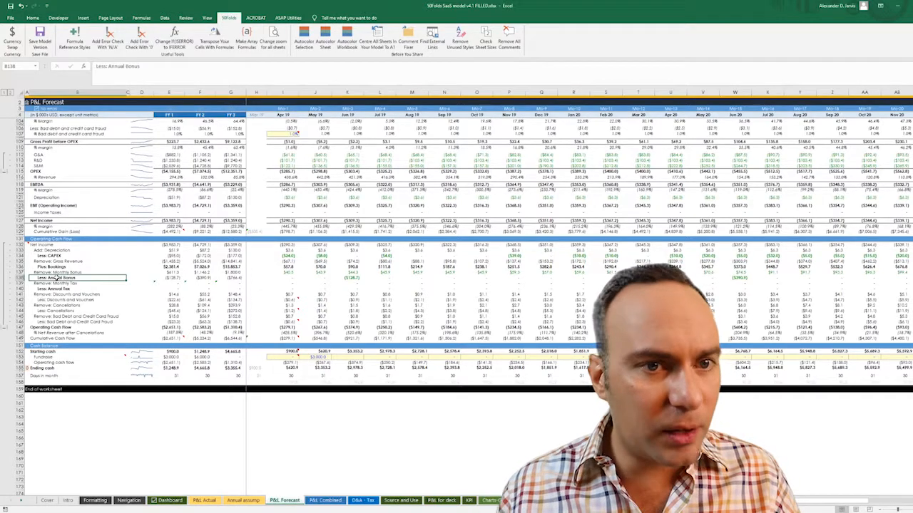
Examine the annual bonus entry in the Jun 19 column against its header month and the monthly bonus row above.
{"action": "key", "text": "Right"}
{"action": "key", "text": "Right"}
{"action": "key", "text": "Right"}
{"action": "key", "text": "Right"}
{"action": "key", "text": "Right"}
{"action": "key", "text": "Right"}
{"action": "key", "text": "Right"}
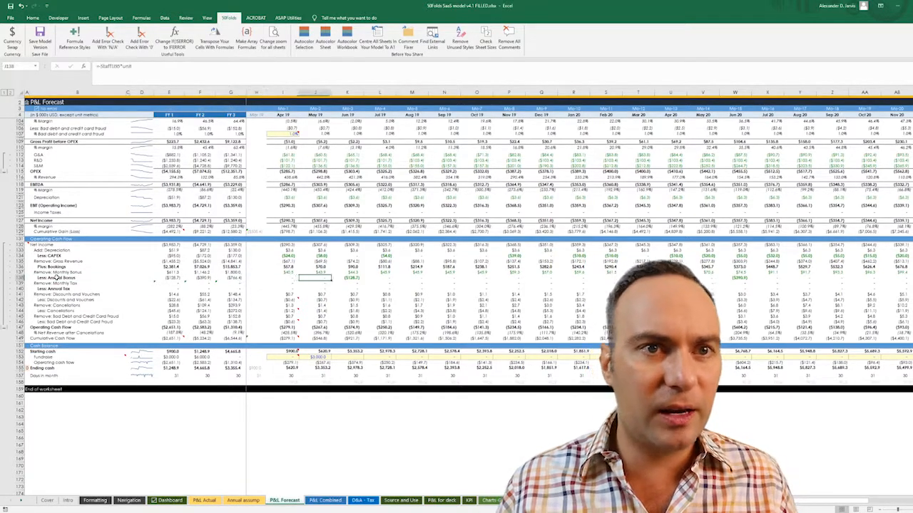
{"action": "key", "text": "ctrl+space"}
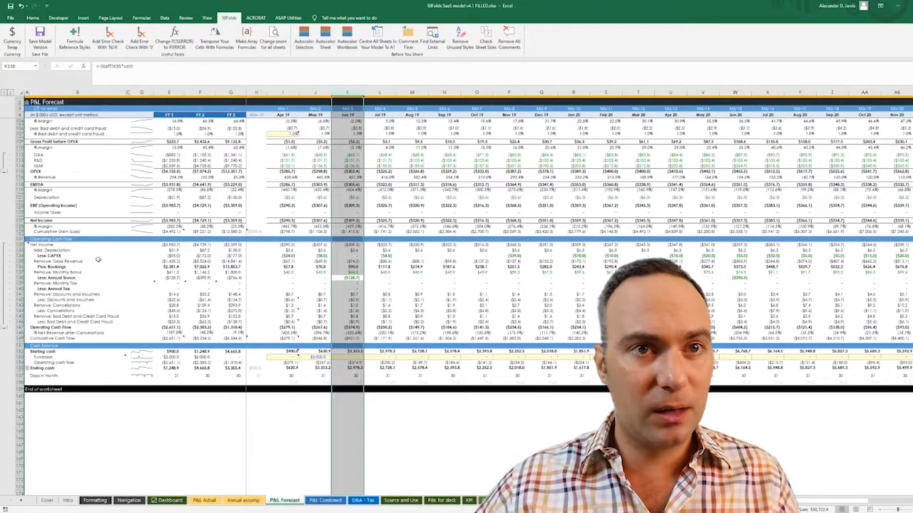
{"action": "left_click", "coordinate": [360, 117]}
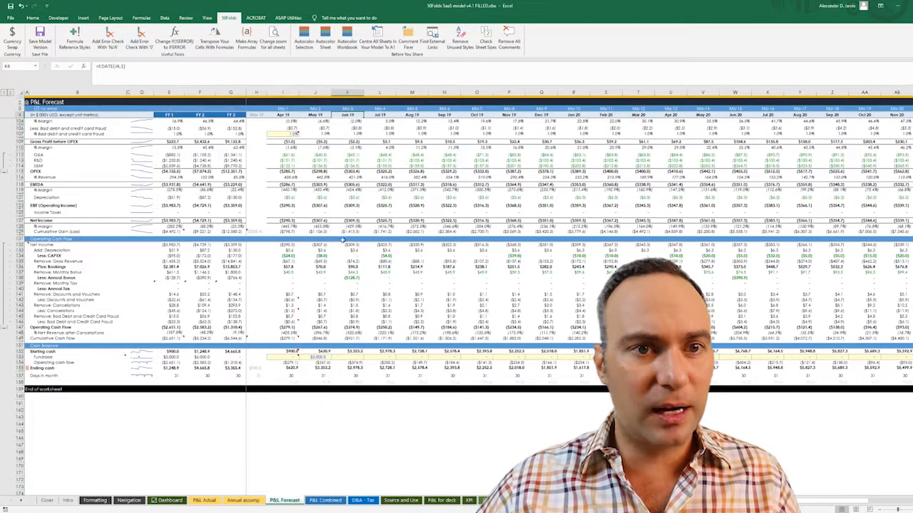
{"action": "left_click", "coordinate": [355, 278]}
{"action": "left_click_drag", "start_coordinate": [351, 273], "coordinate": [294, 274]}
{"action": "left_click", "coordinate": [346, 278]}
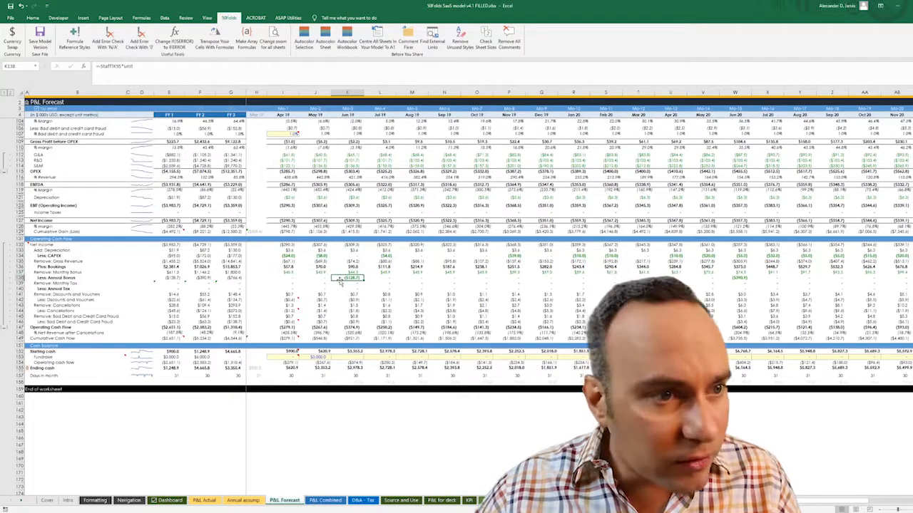
Inspect the Less: Annual Tax row and the formulas in its 2019 forecast months.
{"action": "left_click", "coordinate": [65, 288]}
{"action": "key", "text": "shift+space"}
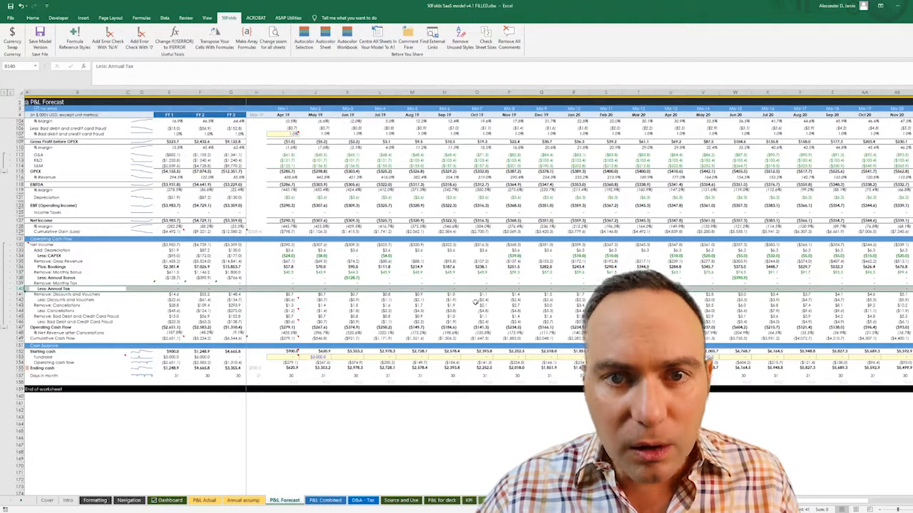
{"action": "left_click", "coordinate": [477, 289]}
{"action": "key", "text": "Left"}
{"action": "key", "text": "Left"}
{"action": "key", "text": "Left"}
{"action": "key", "text": "Left"}
{"action": "key", "text": "Left"}
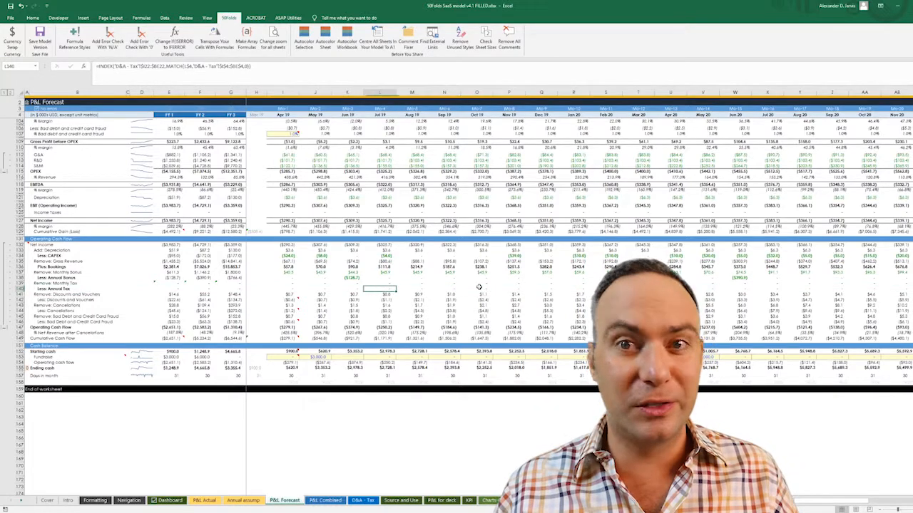
Check the annual tax row out to the last forecast month and back to Apr 19.
{"action": "key", "text": "ctrl+Right"}
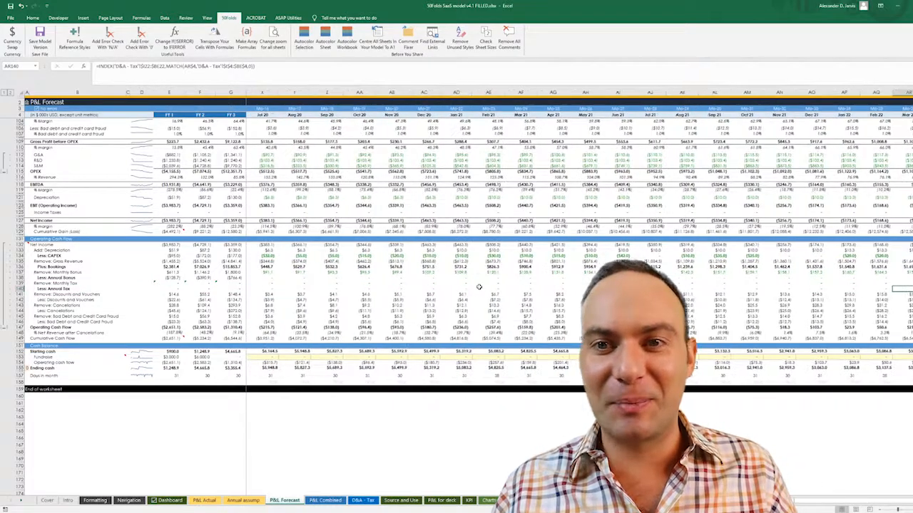
{"action": "key", "text": "ctrl+Left"}
{"action": "key", "text": "ctrl+Left"}
{"action": "key", "text": "Right"}
{"action": "key", "text": "Right"}
{"action": "key", "text": "Right"}
{"action": "key", "text": "Right"}
{"action": "key", "text": "Right"}
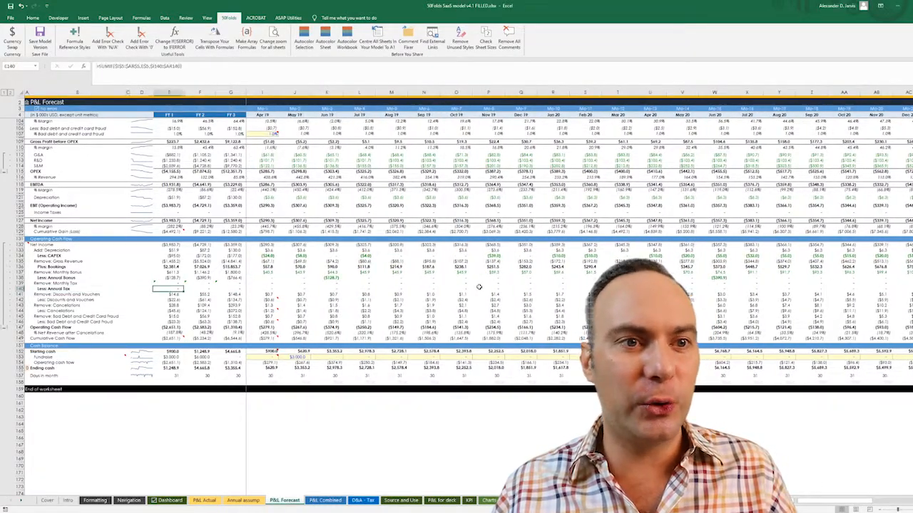
{"action": "key", "text": "Right"}
{"action": "key", "text": "Right"}
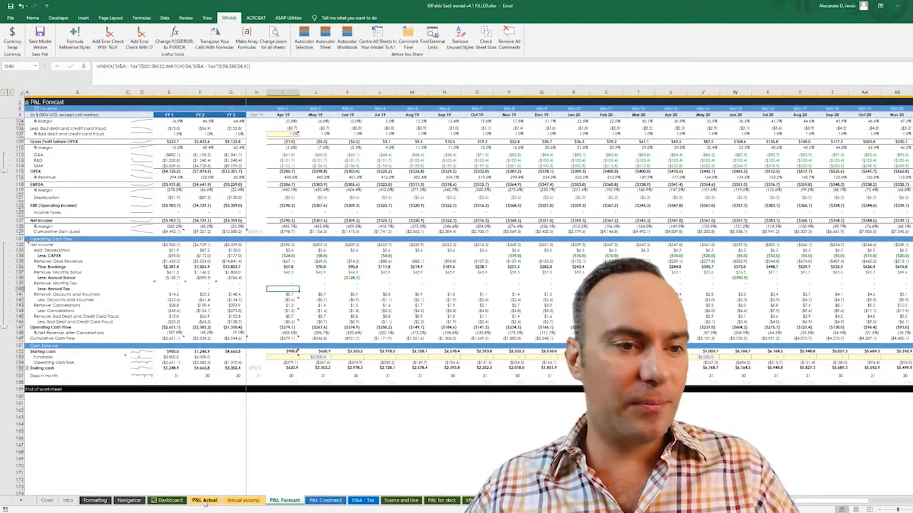
Set the currency code on the Formatting sheet to GBP.
{"action": "left_click", "coordinate": [105, 502]}
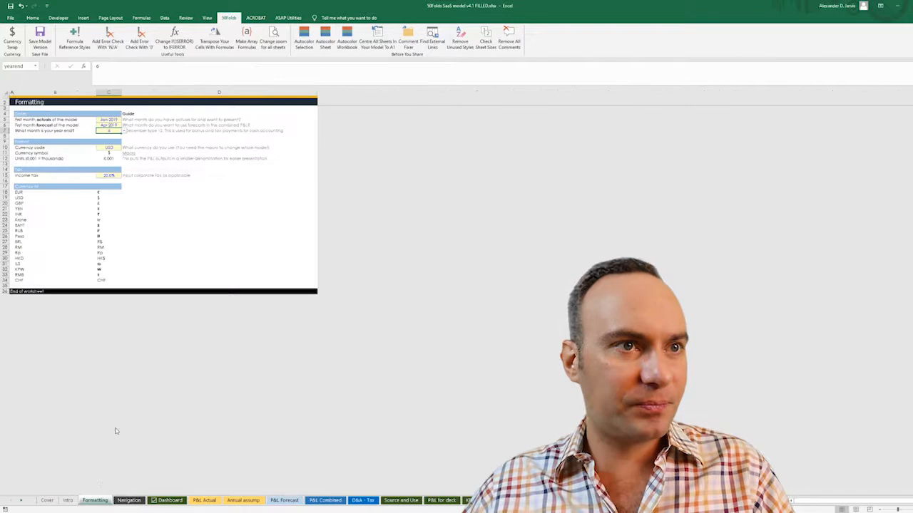
{"action": "left_click", "coordinate": [107, 147]}
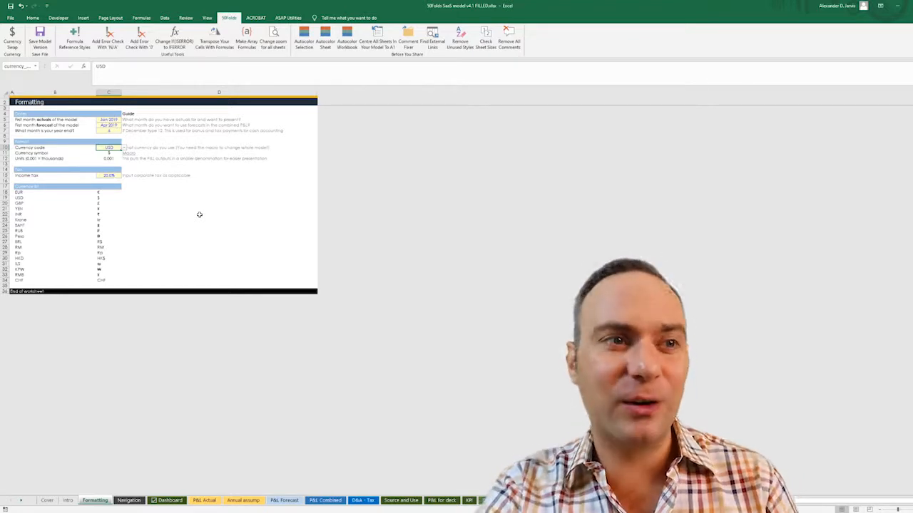
{"action": "key", "text": "Down"}
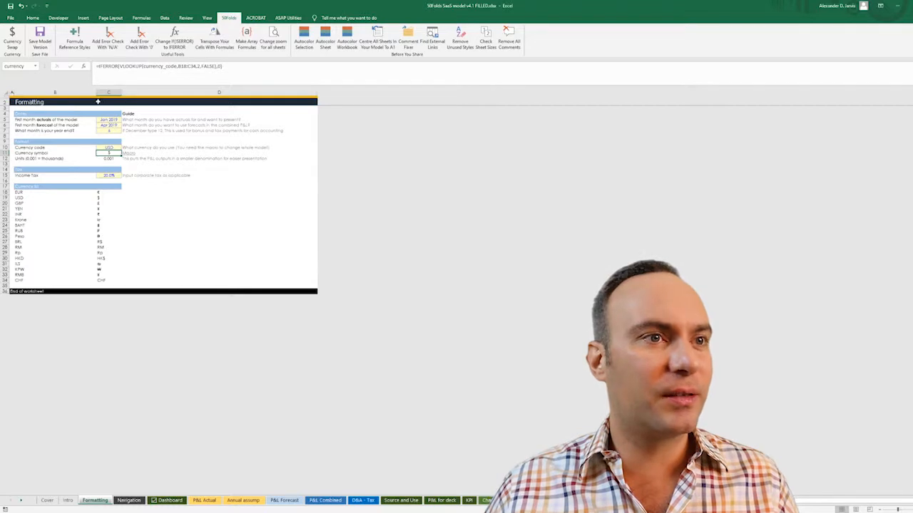
{"action": "key", "text": "Up"}
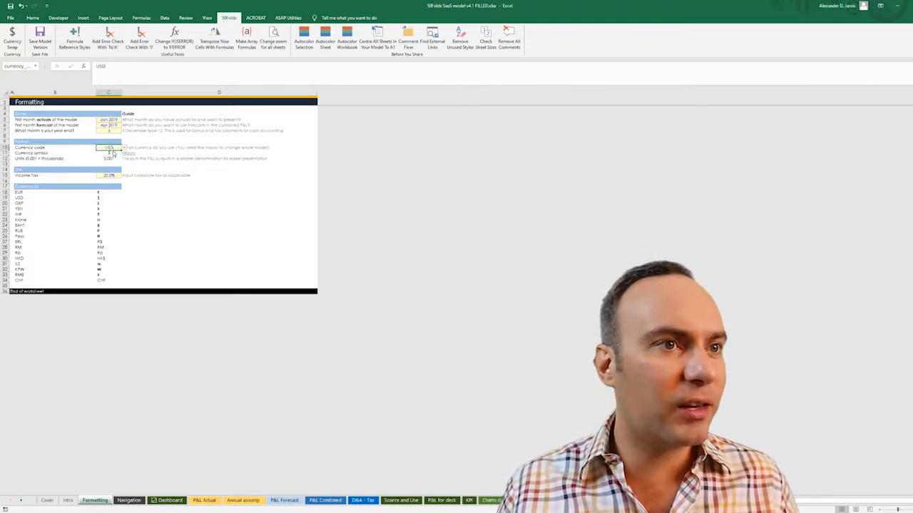
{"action": "key", "text": "alt+Down"}
{"action": "key", "text": "Down"}
{"action": "key", "text": "Down"}
{"action": "key", "text": "Down"}
{"action": "key", "text": "Down"}
{"action": "key", "text": "Down"}
{"action": "key", "text": "Down"}
{"action": "key", "text": "Up"}
{"action": "key", "text": "Up"}
{"action": "key", "text": "Up"}
{"action": "key", "text": "Up"}
{"action": "key", "text": "Up"}
{"action": "key", "text": "Up"}
{"action": "key", "text": "Up"}
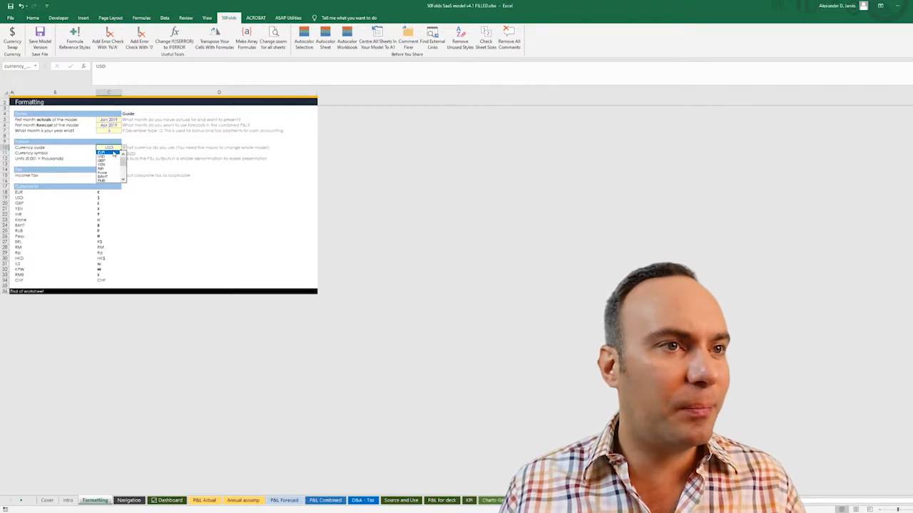
{"action": "key", "text": "Down"}
{"action": "key", "text": "Down"}
{"action": "key", "text": "Return"}
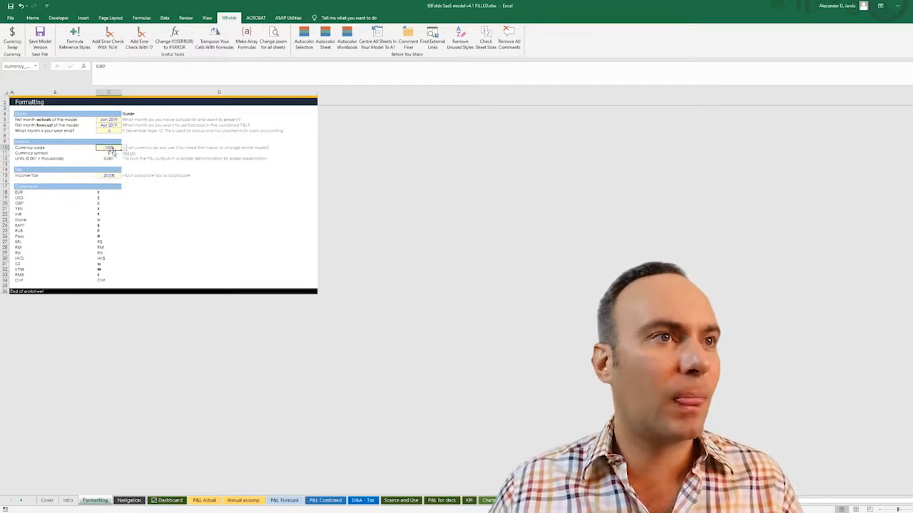
Run the Currency Swap macro to apply GBP across the whole model and dismiss its message.
{"action": "left_click", "coordinate": [12, 39]}
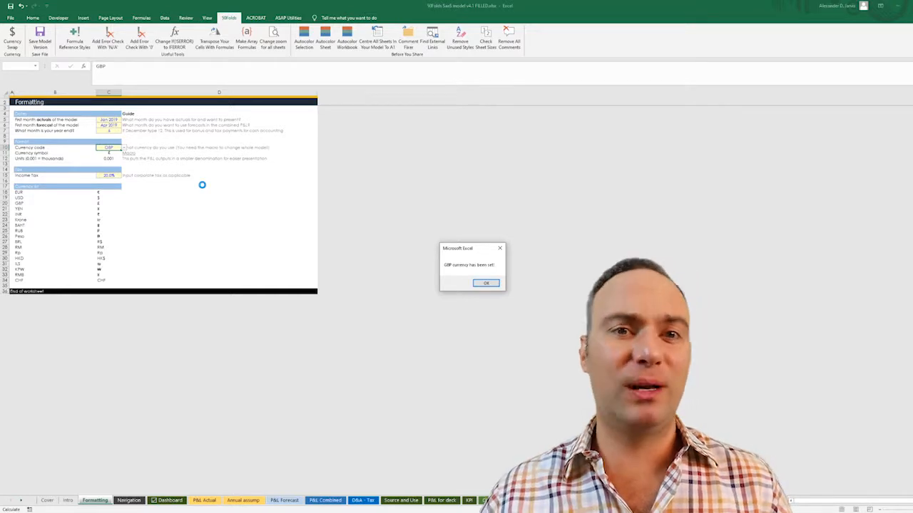
{"action": "left_click", "coordinate": [489, 284]}
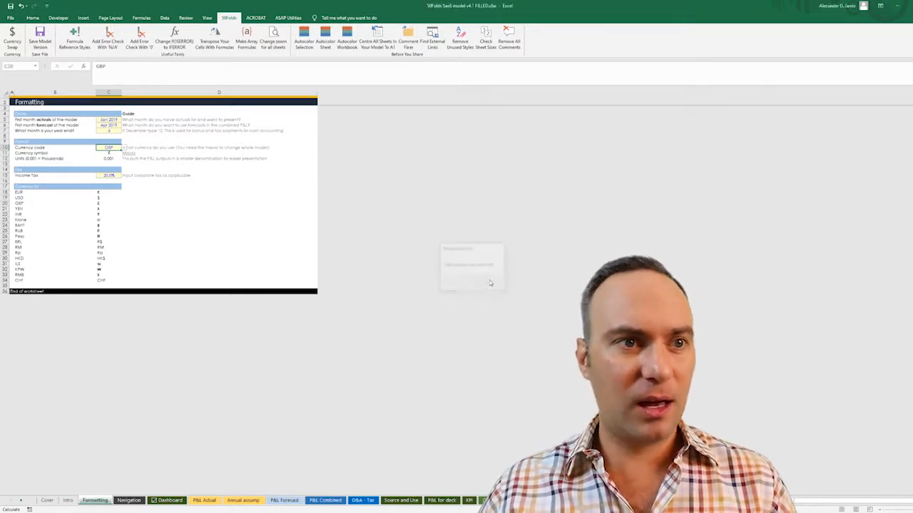
{"action": "left_click", "coordinate": [276, 204]}
Check the currency symbols on the P&L Actual and P&L Forecast sheets.
{"action": "key", "text": "ctrl+Page_Down"}
{"action": "key", "text": "ctrl+Page_Down"}
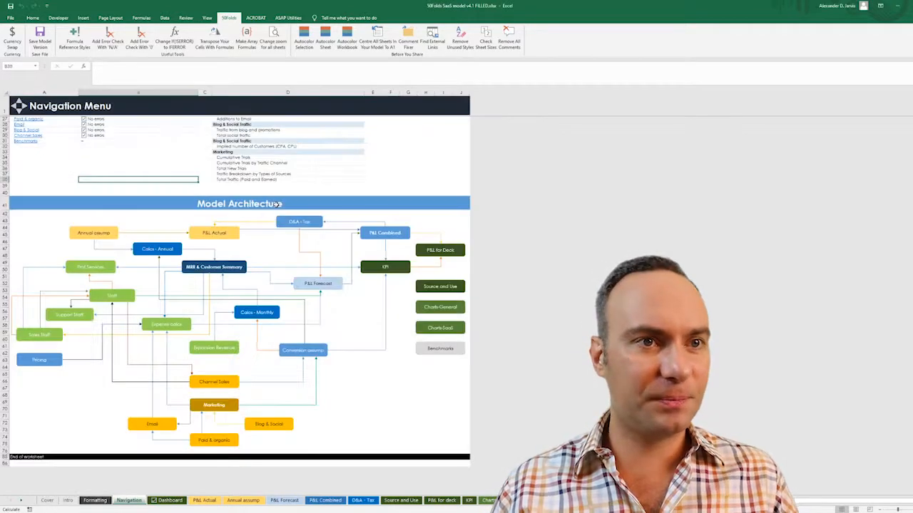
{"action": "key", "text": "ctrl+Page_Down"}
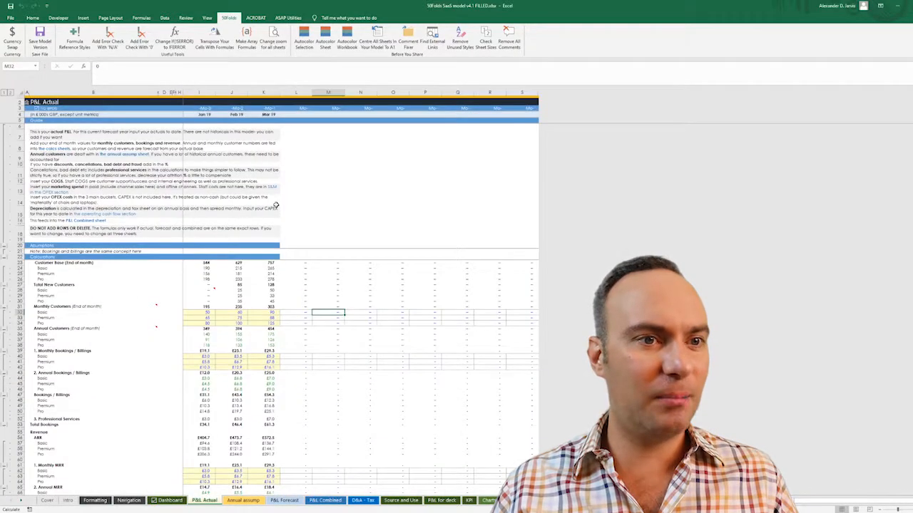
{"action": "key", "text": "ctrl+Page_Down"}
{"action": "key", "text": "ctrl+Page_Down"}
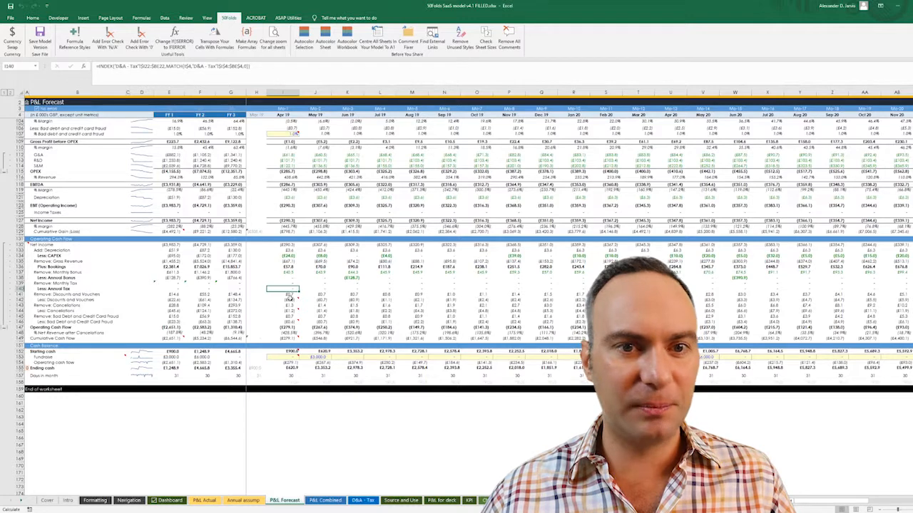
{"action": "mouse_move", "coordinate": [293, 292]}
{"action": "left_mouse_down"}
{"action": "mouse_move", "coordinate": [485, 322]}
{"action": "mouse_move", "coordinate": [321, 285]}
{"action": "mouse_move", "coordinate": [293, 291]}
{"action": "left_mouse_up"}
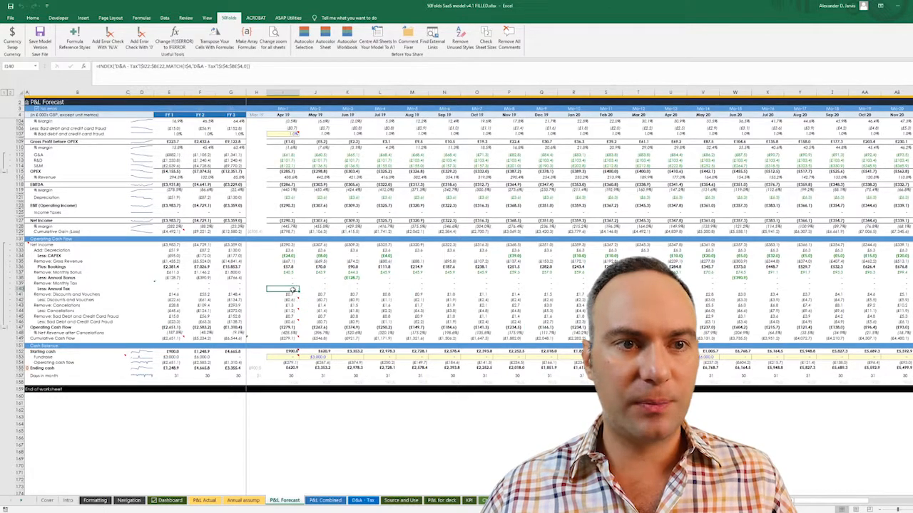
{"action": "left_click", "coordinate": [283, 300]}
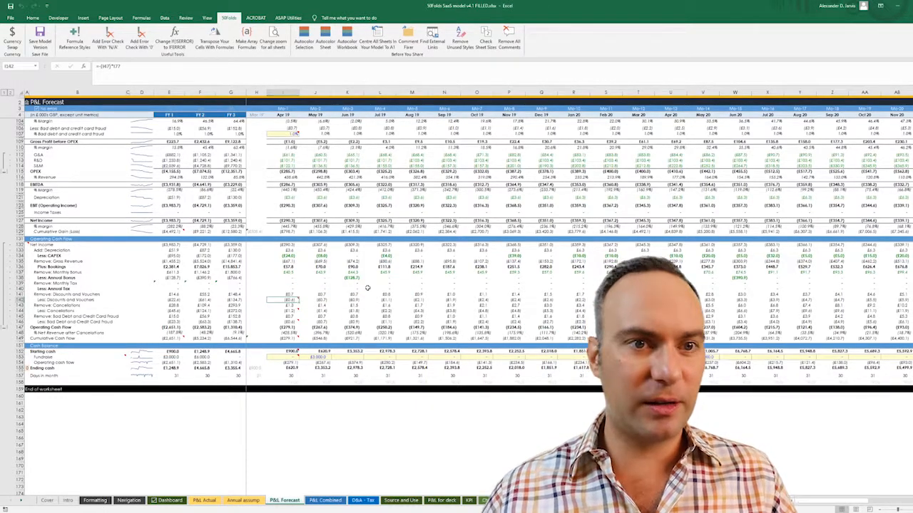
Check the currency symbols through the P&L Combined sheet.
{"action": "key", "text": "ctrl+Page_Down"}
{"action": "scroll", "coordinate": [367, 288], "scroll_direction": "down", "scroll_amount": 19}
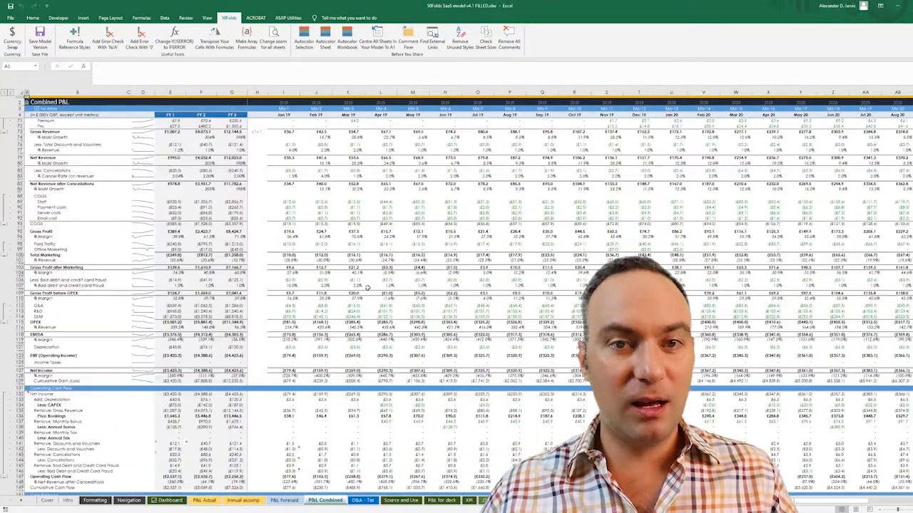
{"action": "left_click", "coordinate": [454, 275]}
Return from the P&L Combined sheet to the start of the Formatting sheet.
{"action": "key", "text": "ctrl+Page_Up"}
{"action": "key", "text": "ctrl+Page_Up"}
{"action": "key", "text": "ctrl+Page_Up"}
{"action": "key", "text": "ctrl+Page_Up"}
{"action": "key", "text": "ctrl+Page_Up"}
{"action": "key", "text": "ctrl+Page_Up"}
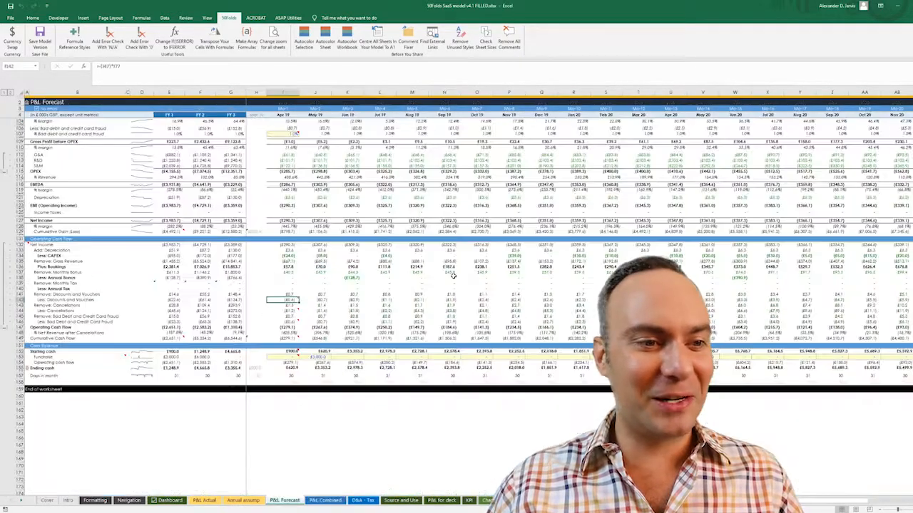
{"action": "key", "text": "ctrl+Home"}
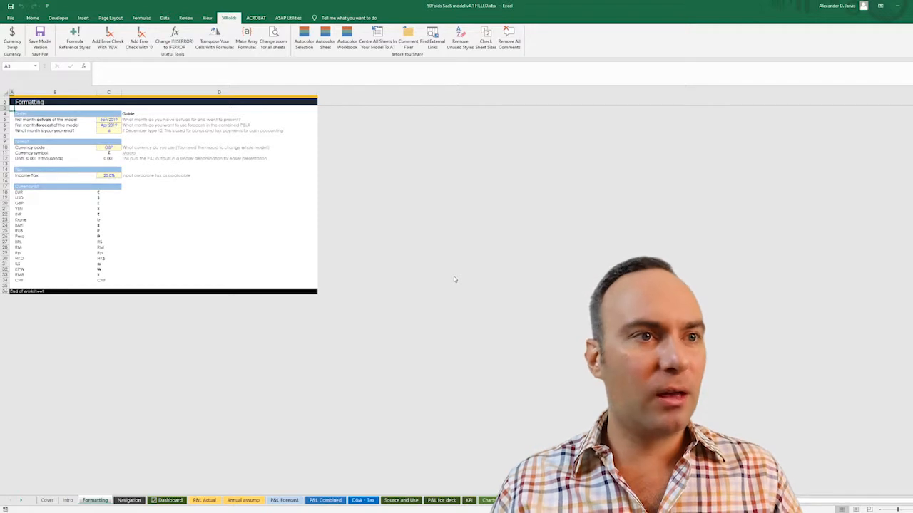
Review the Formatting sheet's settings down to the Income Tax rate.
{"action": "key", "text": "Down"}
{"action": "key", "text": "Right"}
{"action": "key", "text": "Down"}
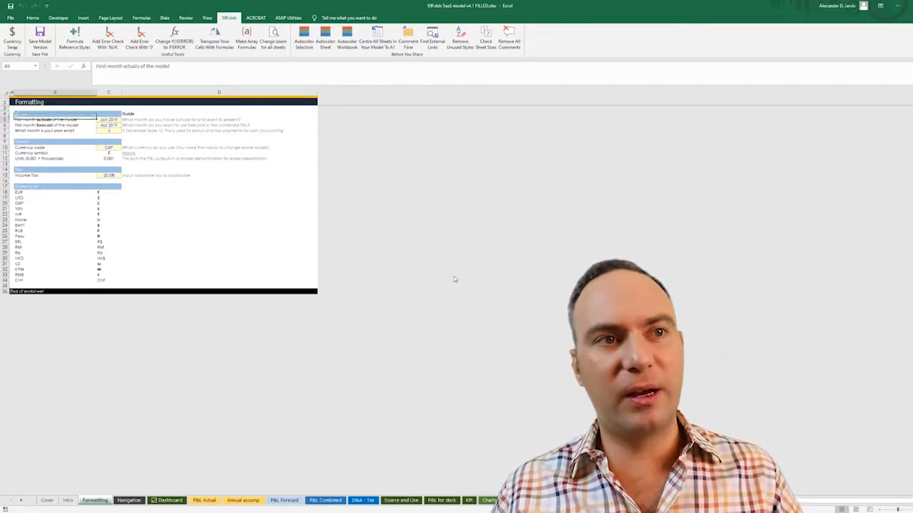
{"action": "key", "text": "Down"}
{"action": "key", "text": "Down"}
{"action": "key", "text": "Down"}
{"action": "key", "text": "Down"}
{"action": "key", "text": "Down"}
{"action": "key", "text": "Right"}
{"action": "key", "text": "Down"}
{"action": "key", "text": "Down"}
{"action": "key", "text": "Down"}
{"action": "key", "text": "Down"}
{"action": "key", "text": "Down"}
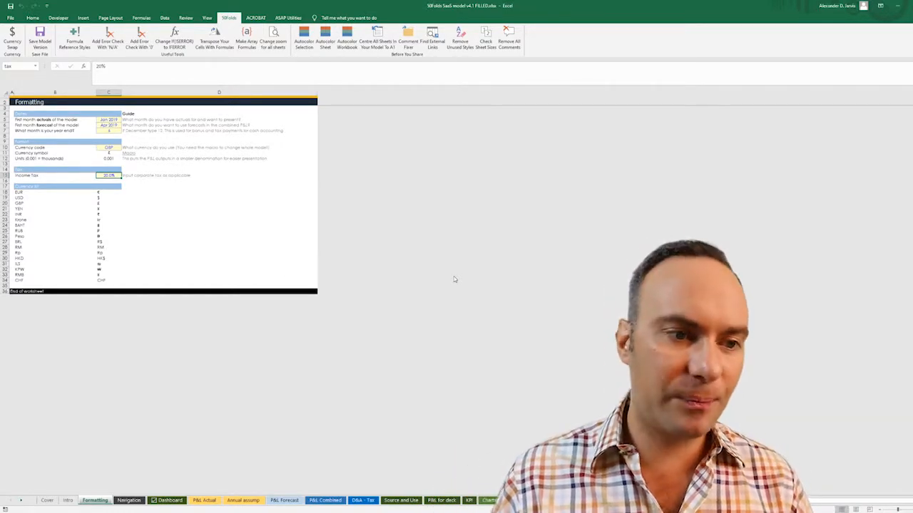
Inspect the customer rows on the P&L Actual sheet, including the Mar 19 Pro total and Feb 19 annual Premium formulas.
{"action": "key", "text": "ctrl+Page_Down"}
{"action": "key", "text": "ctrl+Page_Down"}
{"action": "key", "text": "ctrl+Page_Down"}
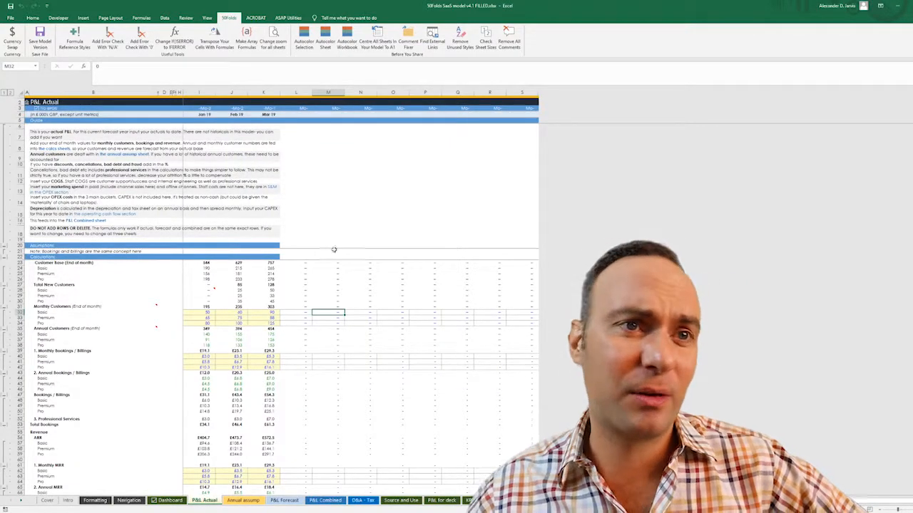
{"action": "left_click", "coordinate": [262, 279]}
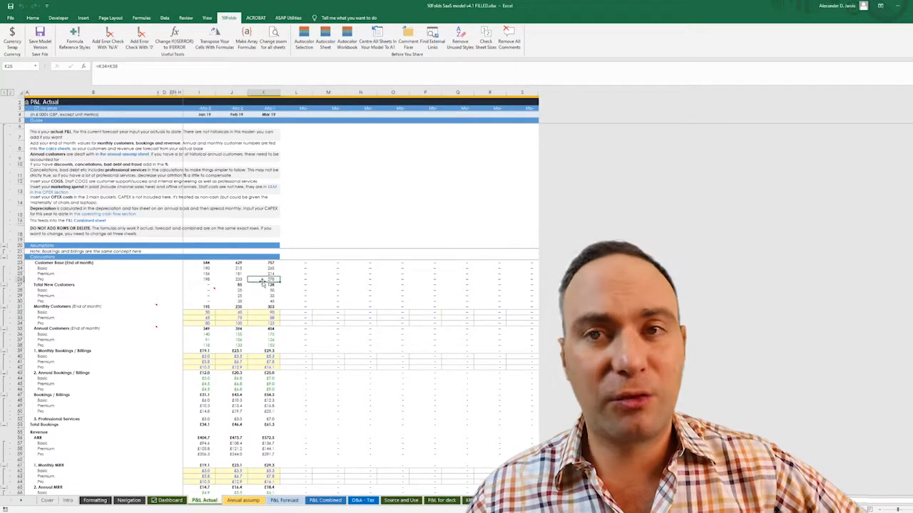
{"action": "scroll", "coordinate": [262, 283], "scroll_direction": "down", "scroll_amount": 4}
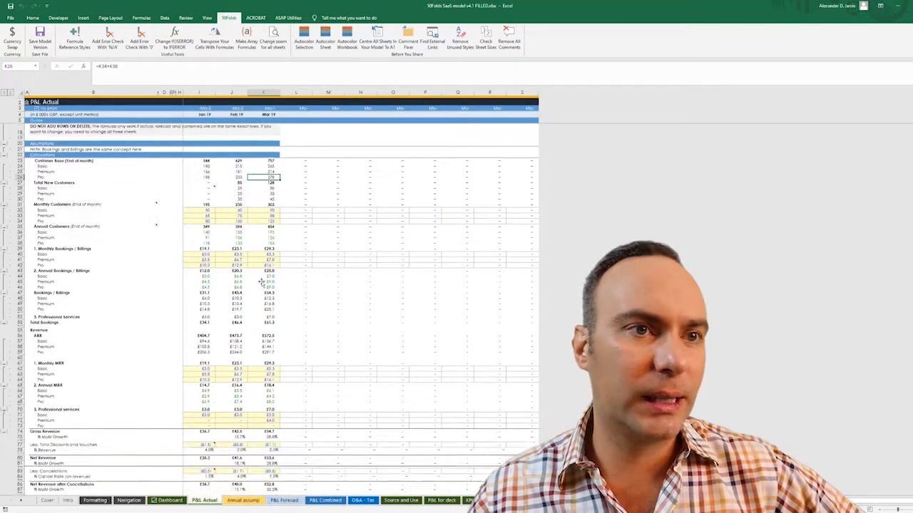
{"action": "left_click", "coordinate": [221, 239]}
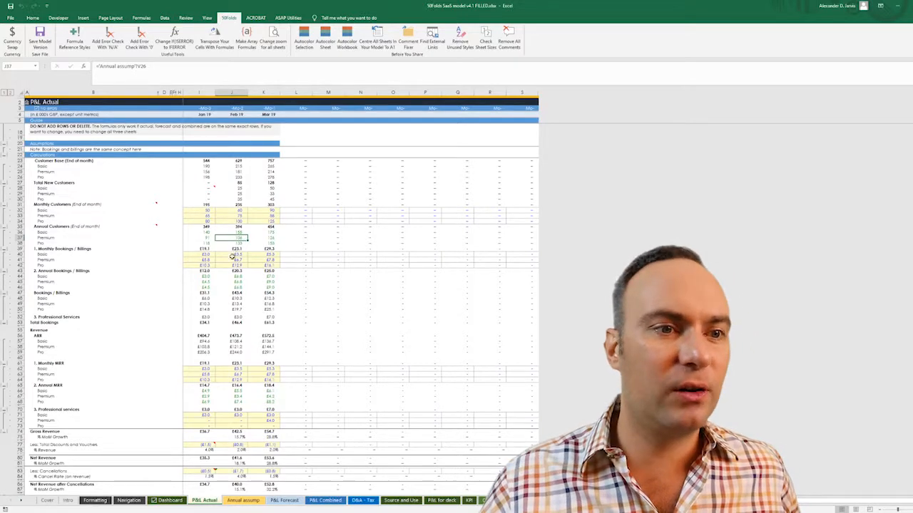
Review the P&L Actual sheet from the bookings rows down to the cash balance section and return to its start.
{"action": "left_click", "coordinate": [233, 255]}
{"action": "left_click", "coordinate": [227, 357]}
{"action": "scroll", "coordinate": [236, 348], "scroll_direction": "down", "scroll_amount": 15}
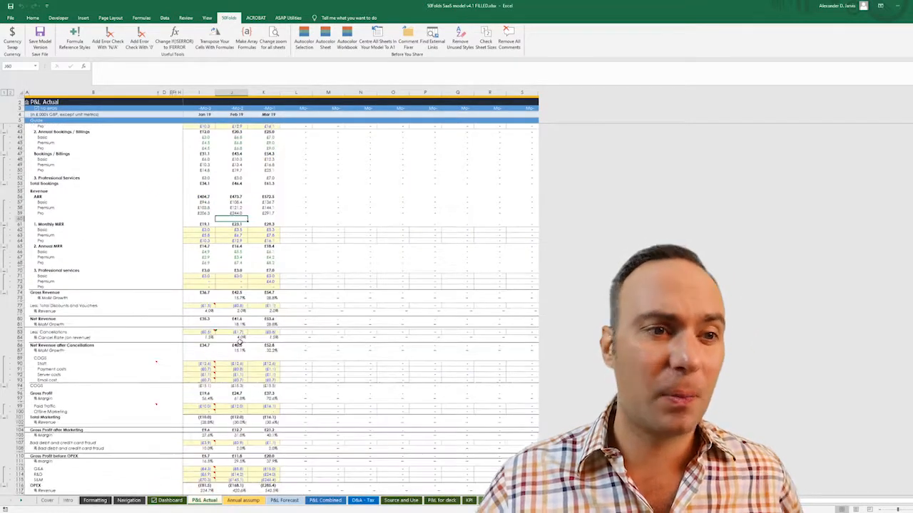
{"action": "scroll", "coordinate": [235, 344], "scroll_direction": "down", "scroll_amount": 12}
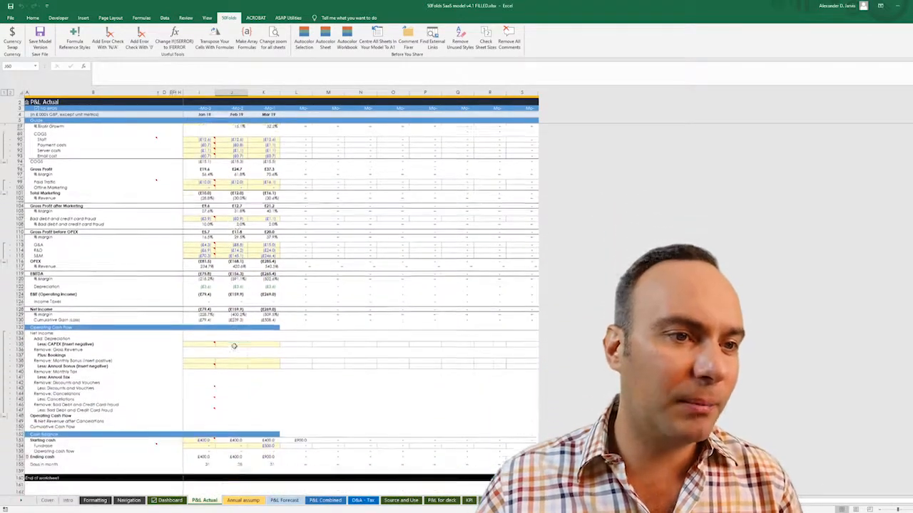
{"action": "scroll", "coordinate": [234, 346], "scroll_direction": "up", "scroll_amount": 20}
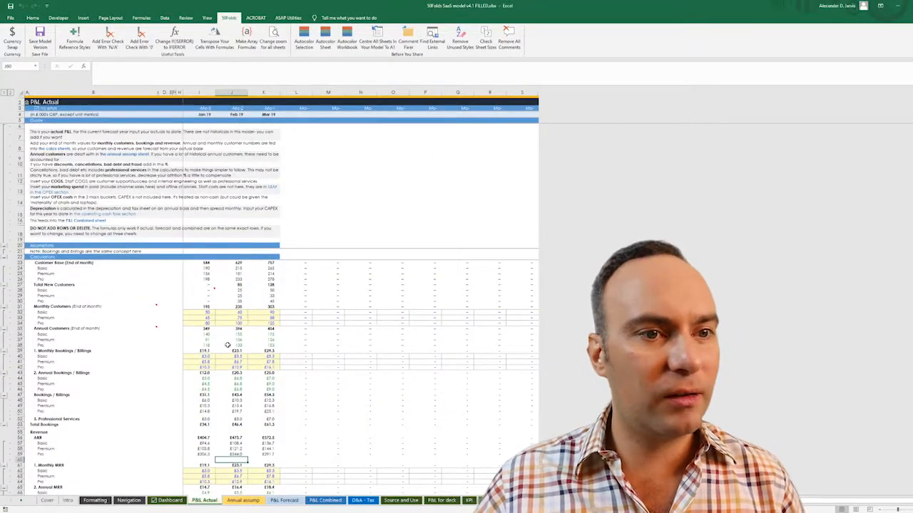
Inspect the Jan 19 Basic monthly customers input and the Monthly MRR inputs for Jan to Mar 19 on P&L Actual.
{"action": "left_click", "coordinate": [212, 313]}
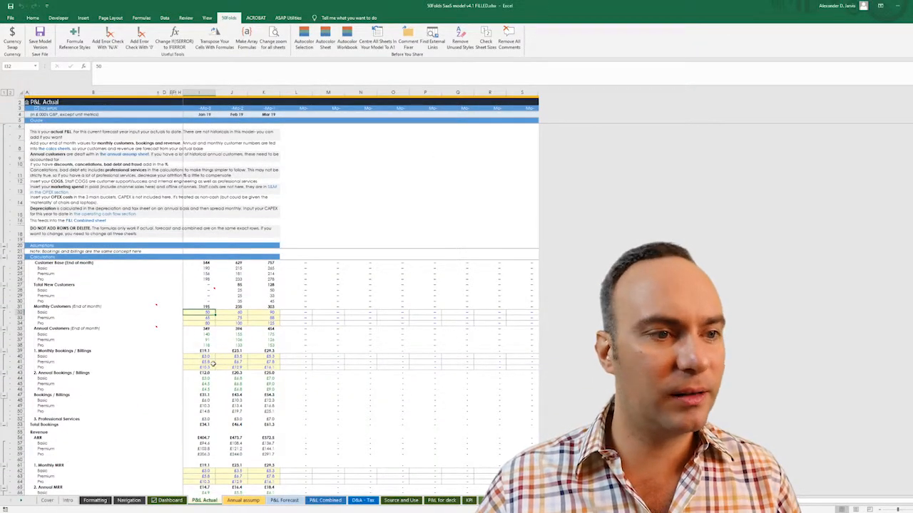
{"action": "left_click_drag", "start_coordinate": [203, 471], "coordinate": [269, 484]}
{"action": "scroll", "coordinate": [268, 470], "scroll_direction": "down", "scroll_amount": 20}
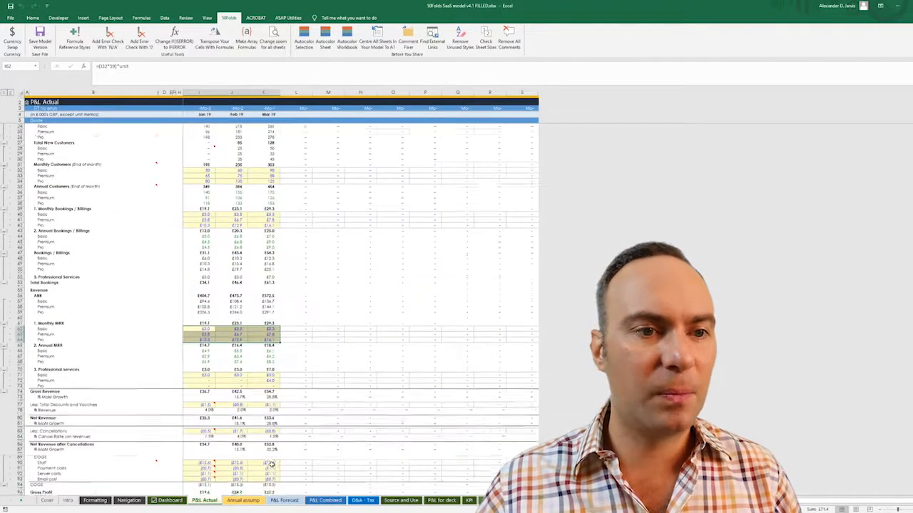
{"action": "scroll", "coordinate": [264, 438], "scroll_direction": "up", "scroll_amount": 20}
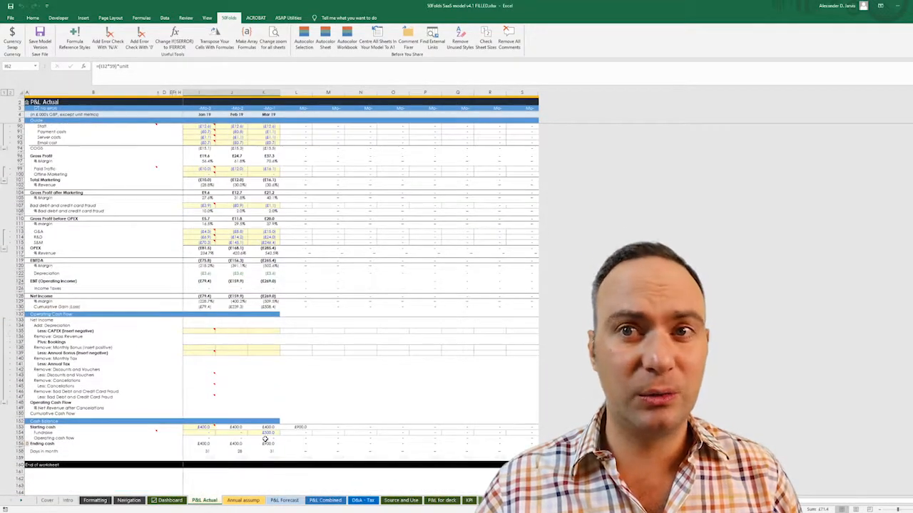
{"action": "scroll", "coordinate": [265, 439], "scroll_direction": "up", "scroll_amount": 10}
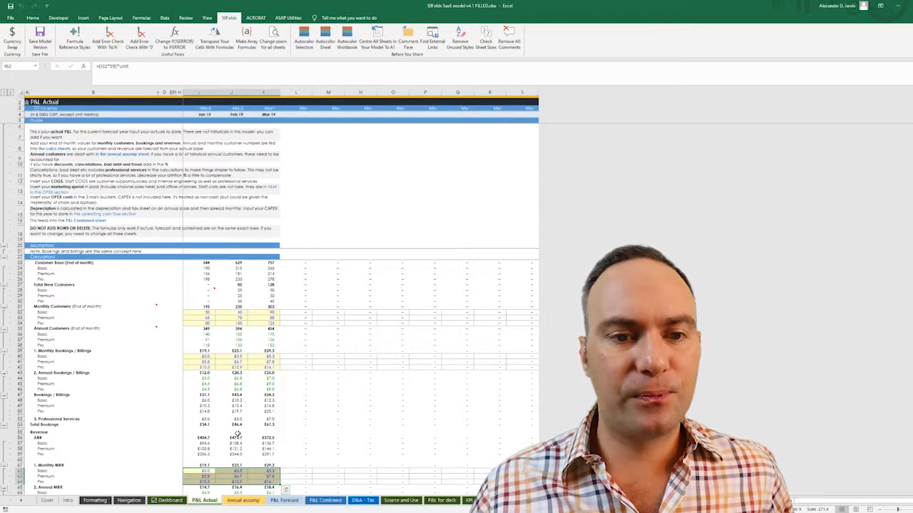
Open the Email Marketing sheet and set its sheet switch to "2. Off".
{"action": "left_click", "coordinate": [22, 501]}
{"action": "left_click", "coordinate": [22, 501]}
{"action": "left_click", "coordinate": [22, 501]}
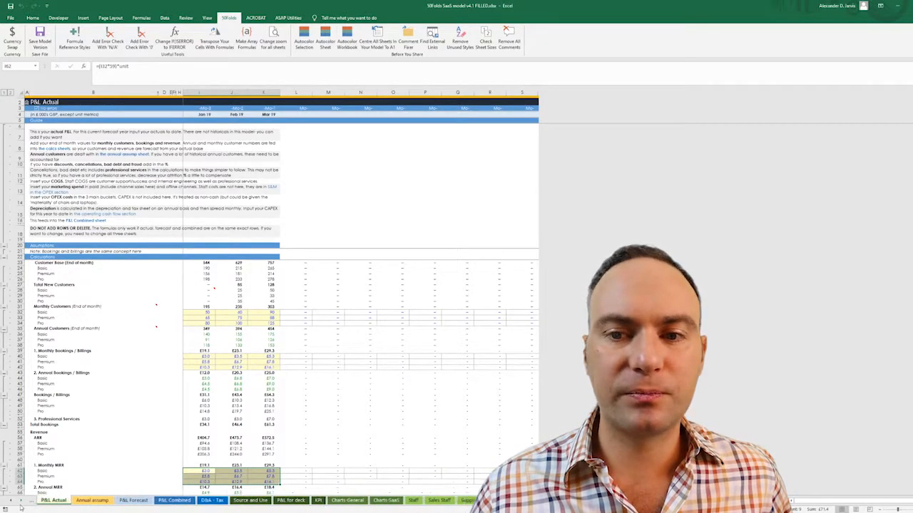
{"action": "left_click", "coordinate": [22, 501]}
{"action": "left_click", "coordinate": [21, 502]}
{"action": "left_click", "coordinate": [22, 501]}
{"action": "left_click", "coordinate": [21, 501]}
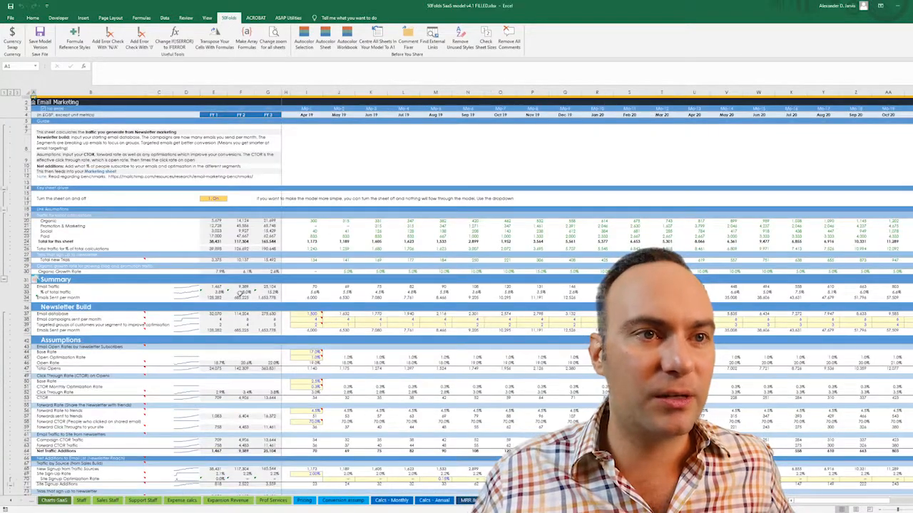
{"action": "left_click", "coordinate": [214, 199]}
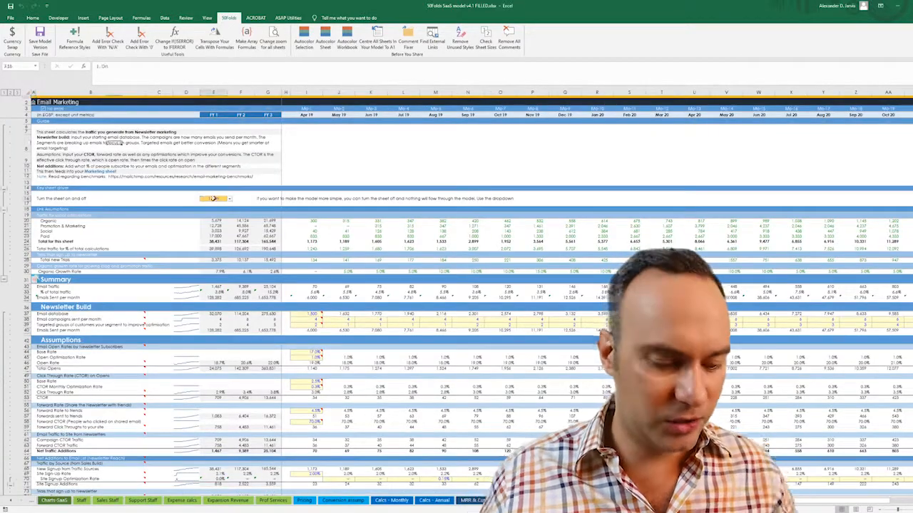
{"action": "key", "text": "alt+Down"}
{"action": "key", "text": "Return"}
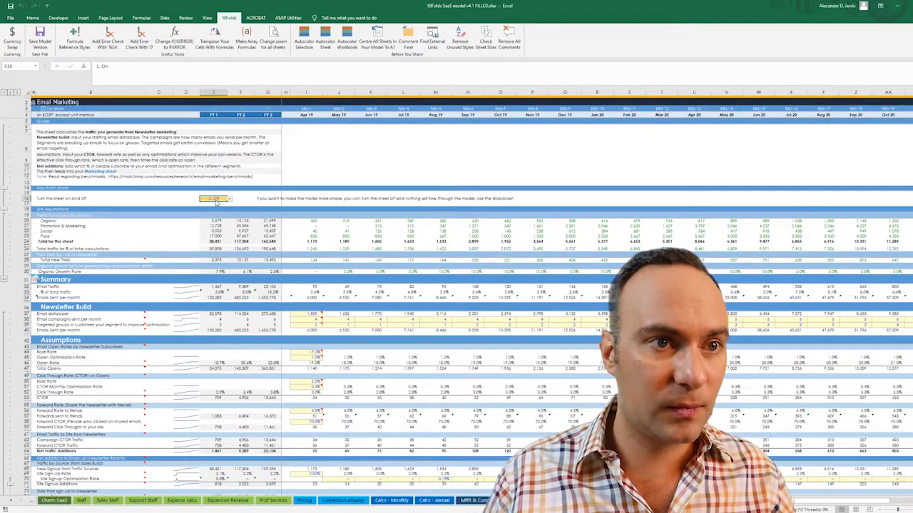
Set the sheet switch on the Social Networking & Blog Marketing sheet to "2. Off".
{"action": "key", "text": "ctrl+Page_Down"}
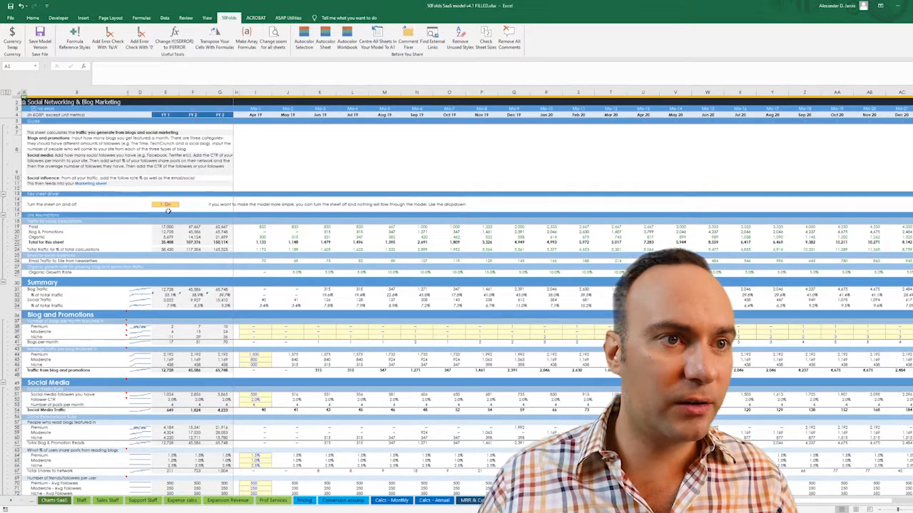
{"action": "left_click", "coordinate": [169, 206]}
{"action": "key", "text": "alt+Down"}
{"action": "key", "text": "Return"}
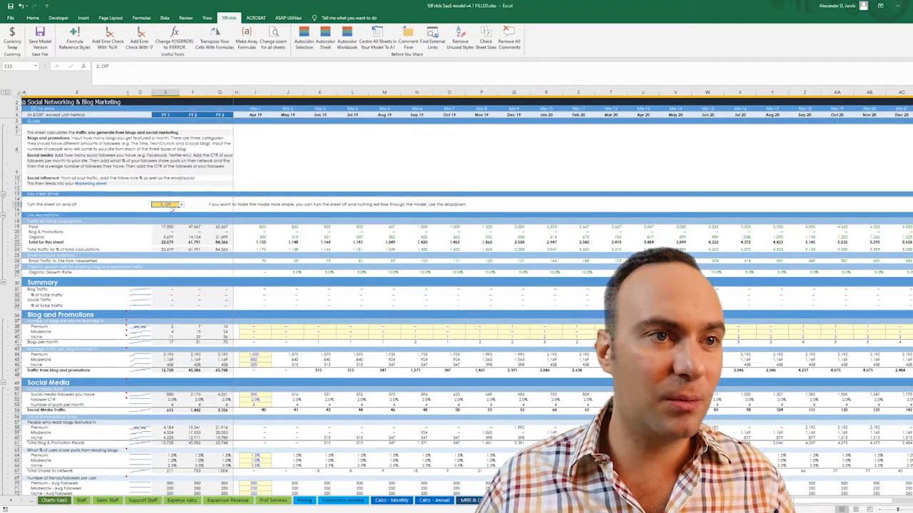
Set the sheet switch on the Channel Sales sheet to "2. Off".
{"action": "key", "text": "ctrl+Page_Down"}
{"action": "left_click", "coordinate": [169, 194]}
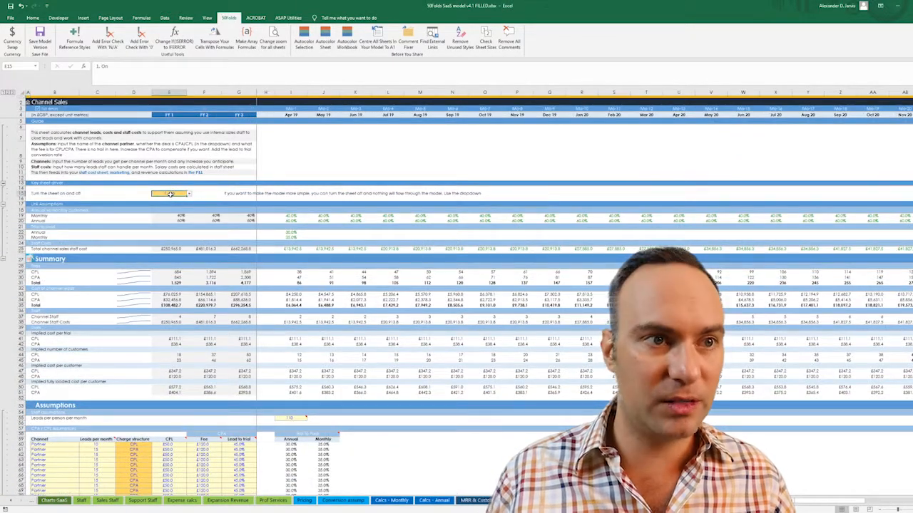
{"action": "key", "text": "alt+Down"}
{"action": "key", "text": "Down"}
{"action": "key", "text": "Return"}
Open the Paid & Organic Marketing sheet and inspect its Apr 19 organic visitors, monthly growth rates and Jul 19 visitors formula.
{"action": "key", "text": "ctrl+Page_Down"}
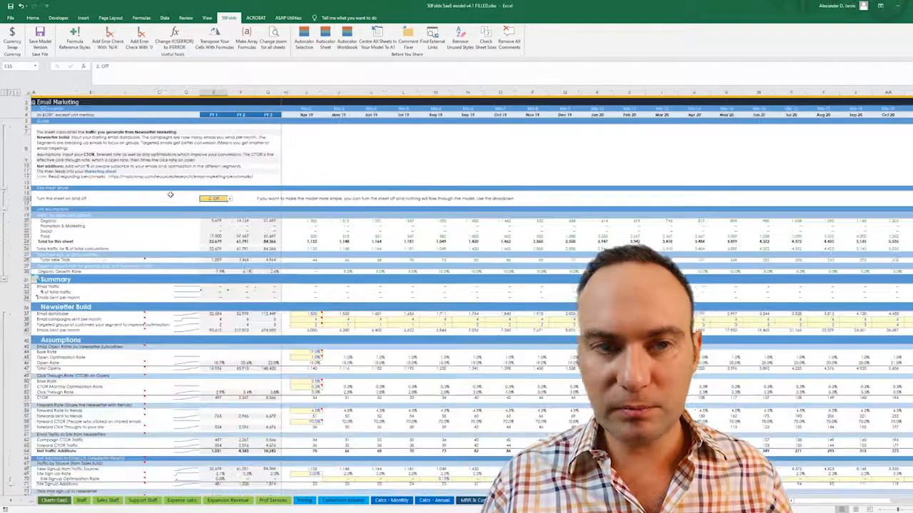
{"action": "key", "text": "ctrl+Page_Down"}
{"action": "left_click", "coordinate": [169, 192]}
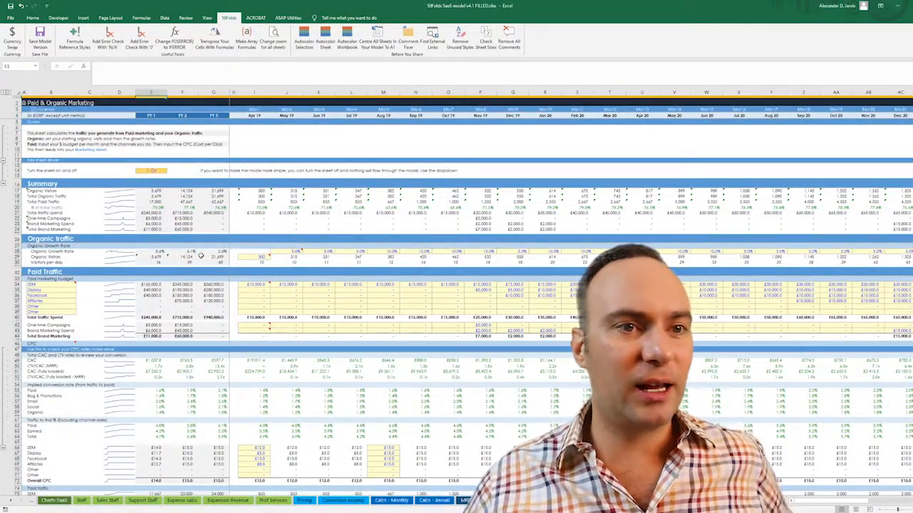
{"action": "left_click", "coordinate": [255, 325]}
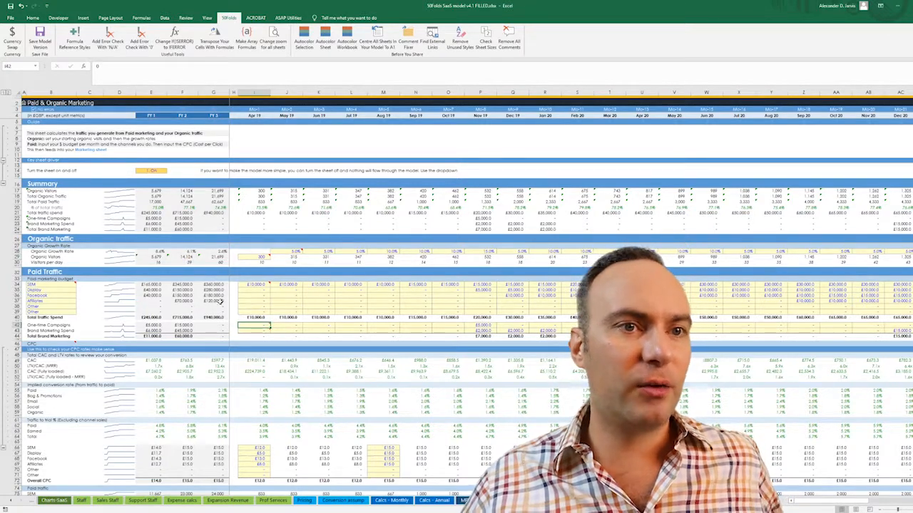
{"action": "left_click", "coordinate": [252, 258]}
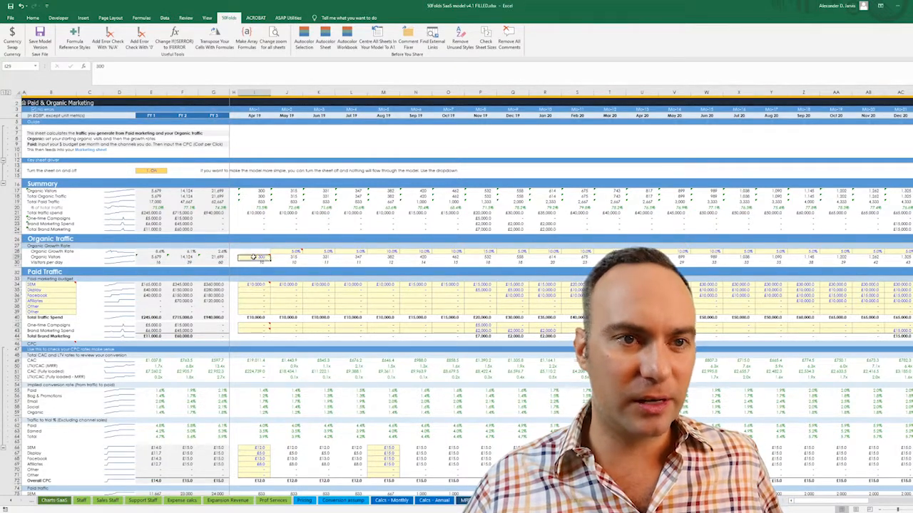
{"action": "left_click", "coordinate": [288, 253]}
{"action": "left_click_drag", "start_coordinate": [288, 253], "coordinate": [691, 262]}
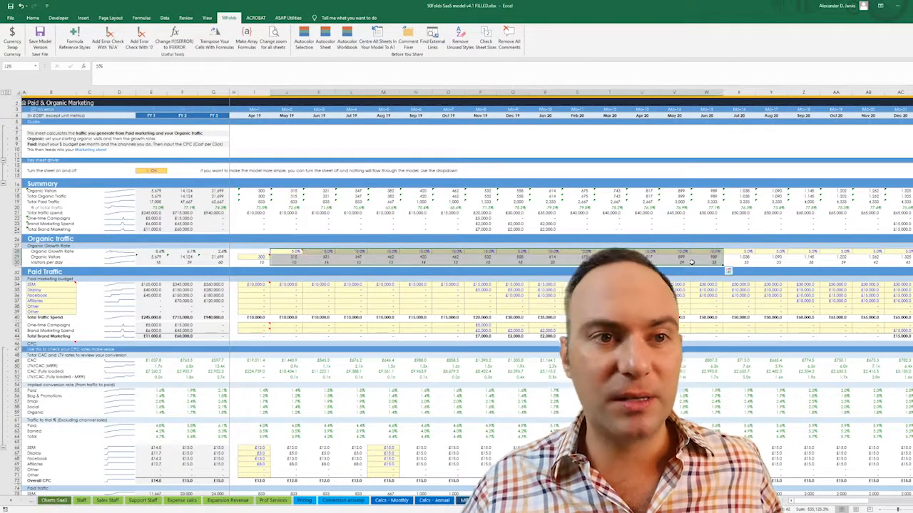
{"action": "left_click", "coordinate": [344, 261]}
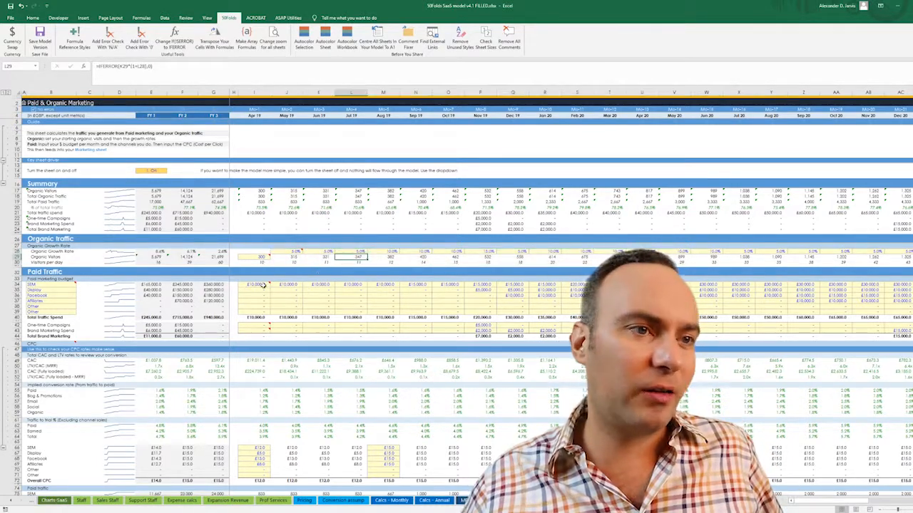
Inspect the paid marketing budget by channel and the one-time campaign and brand marketing spend rows.
{"action": "left_click_drag", "start_coordinate": [248, 285], "coordinate": [574, 312]}
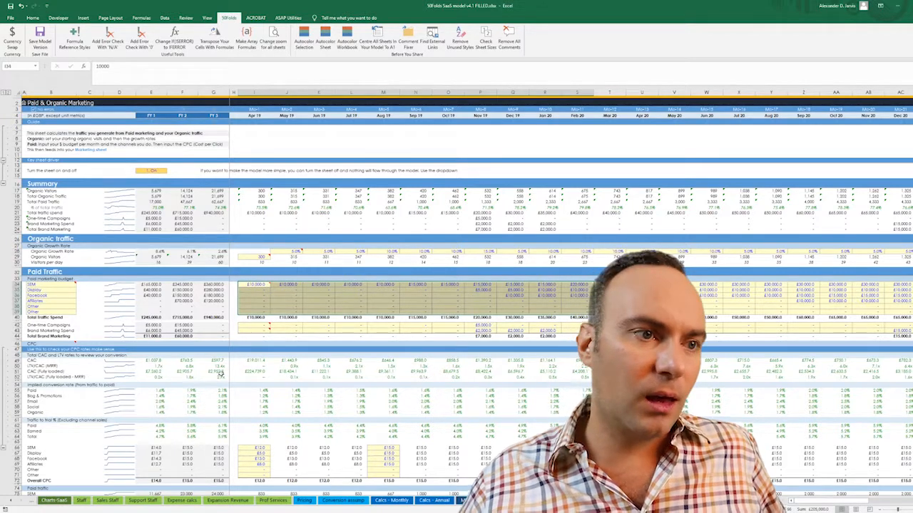
{"action": "left_click_drag", "start_coordinate": [261, 326], "coordinate": [642, 330]}
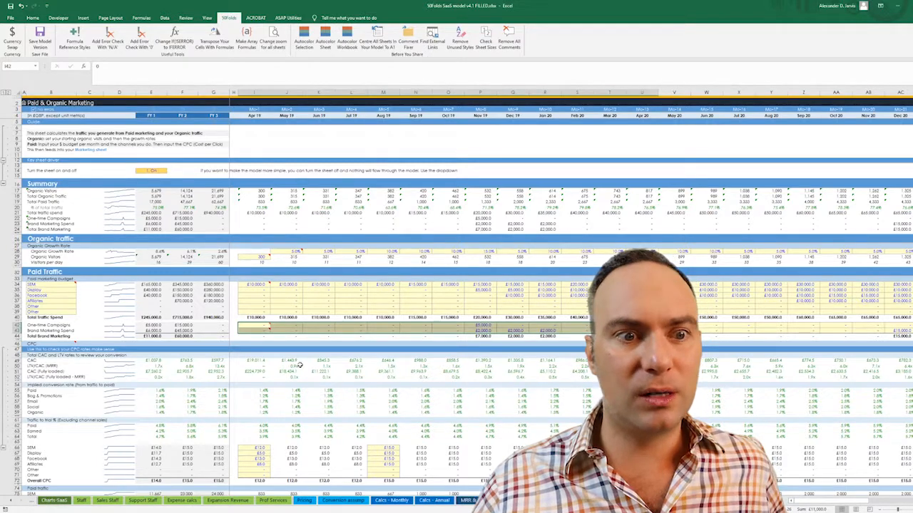
{"action": "scroll", "coordinate": [299, 365], "scroll_direction": "down", "scroll_amount": 4}
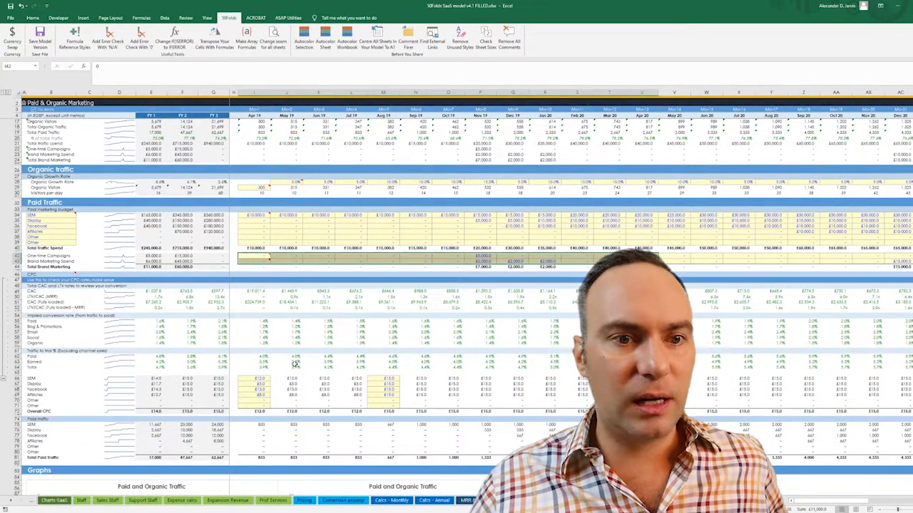
Inspect the Apr 19 and Aug 19 cost-per-click inputs for the paid channels.
{"action": "scroll", "coordinate": [294, 365], "scroll_direction": "down", "scroll_amount": 3}
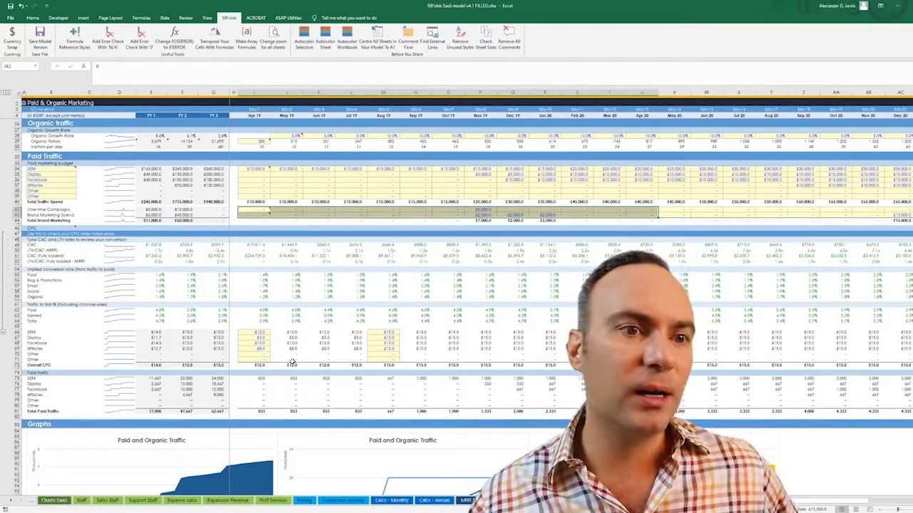
{"action": "left_click", "coordinate": [266, 333]}
{"action": "left_click", "coordinate": [382, 334]}
{"action": "left_click_drag", "start_coordinate": [257, 332], "coordinate": [259, 348]}
Try filling the Jun 19 cost-per-click formulas across all following months, and undo the fill.
{"action": "left_click", "coordinate": [333, 328]}
{"action": "key", "text": "Down"}
{"action": "key", "text": "ctrl+shift+Down"}
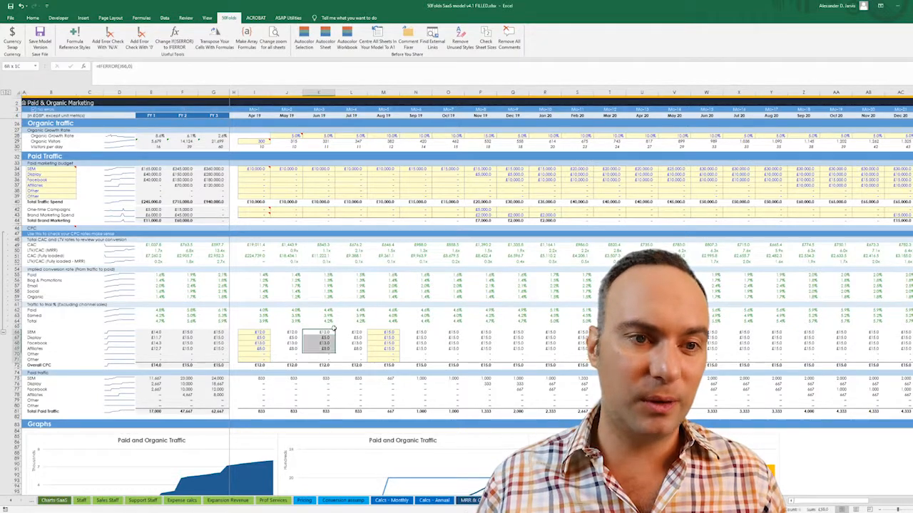
{"action": "key", "text": "shift+Up"}
{"action": "key", "text": "ctrl+shift+Right"}
{"action": "key", "text": "ctrl+r"}
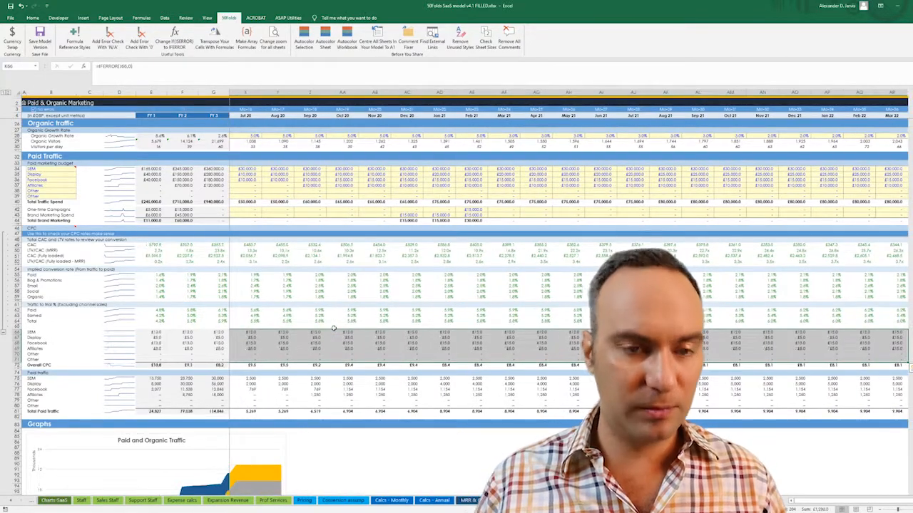
{"action": "key", "text": "ctrl+z"}
Copy the Aug 19 cost-per-click input cells for all paid channels into the Apr 20 column.
{"action": "key", "text": "Left"}
{"action": "key", "text": "Left"}
{"action": "key", "text": "Left"}
{"action": "key", "text": "Left"}
{"action": "key", "text": "Left"}
{"action": "key", "text": "Left"}
{"action": "key", "text": "Right"}
{"action": "key", "text": "Right"}
{"action": "key", "text": "Right"}
{"action": "key", "text": "Right"}
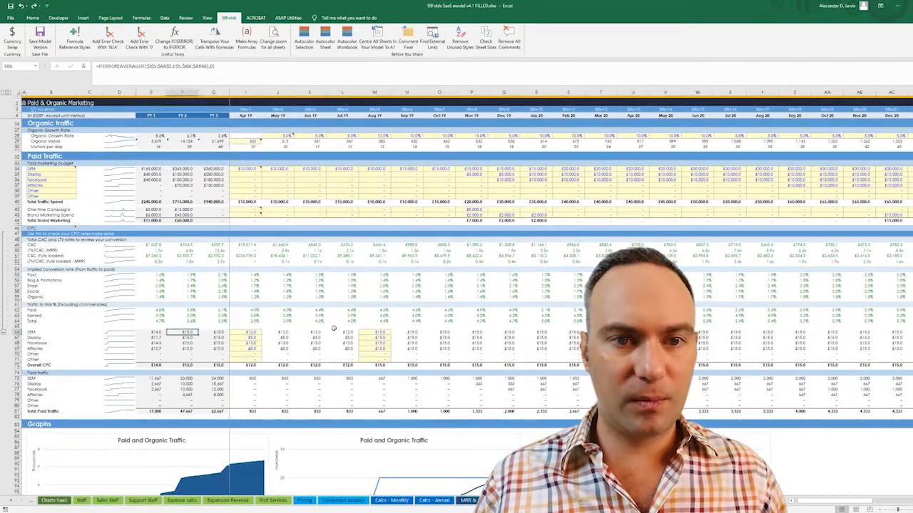
{"action": "key", "text": "Right"}
{"action": "key", "text": "Right"}
{"action": "key", "text": "Right"}
{"action": "key", "text": "Right"}
{"action": "key", "text": "shift+Down"}
{"action": "key", "text": "shift+Down"}
{"action": "key", "text": "shift+Down"}
{"action": "key", "text": "shift+Down"}
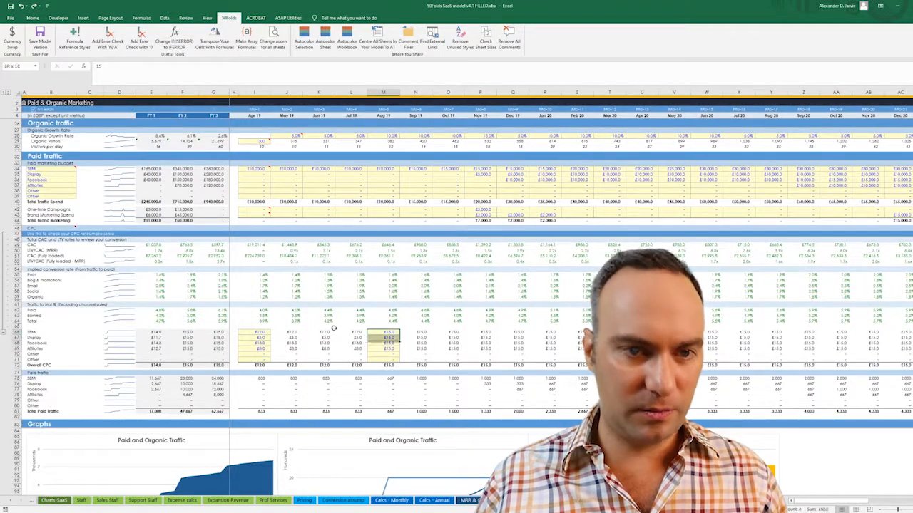
{"action": "key", "text": "ctrl+c"}
{"action": "key", "text": "Right"}
{"action": "key", "text": "Right"}
{"action": "key", "text": "Right"}
{"action": "key", "text": "Right"}
{"action": "key", "text": "Right"}
{"action": "key", "text": "Right"}
{"action": "key", "text": "Right"}
{"action": "key", "text": "Right"}
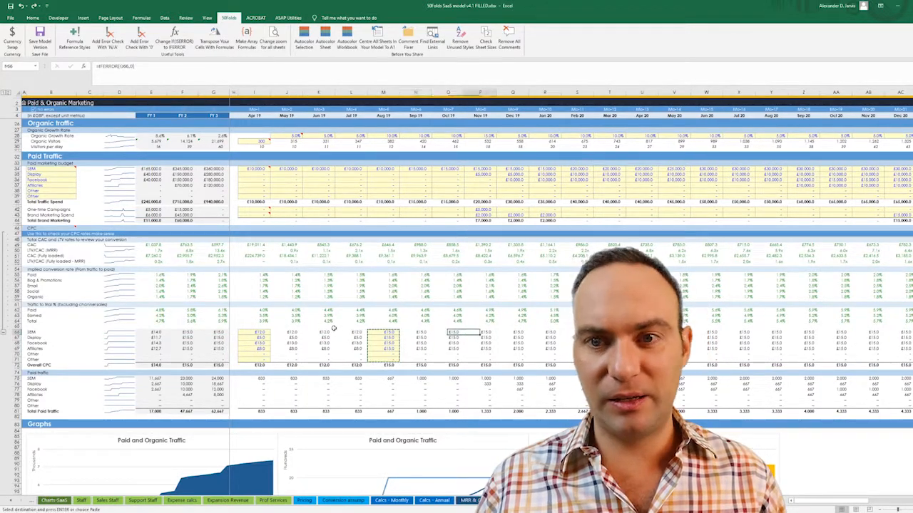
{"action": "key", "text": "ctrl+v"}
Set the Apr 20 SEM cost per click to 250, and undo that entry and the pasted Apr 20 inputs.
{"action": "key", "text": "Left"}
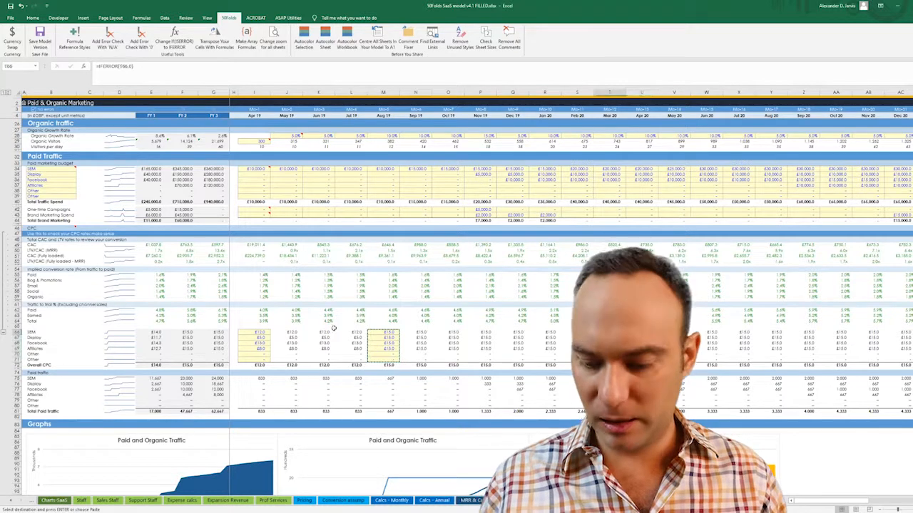
{"action": "key", "text": "Right"}
{"action": "key", "text": "F2"}
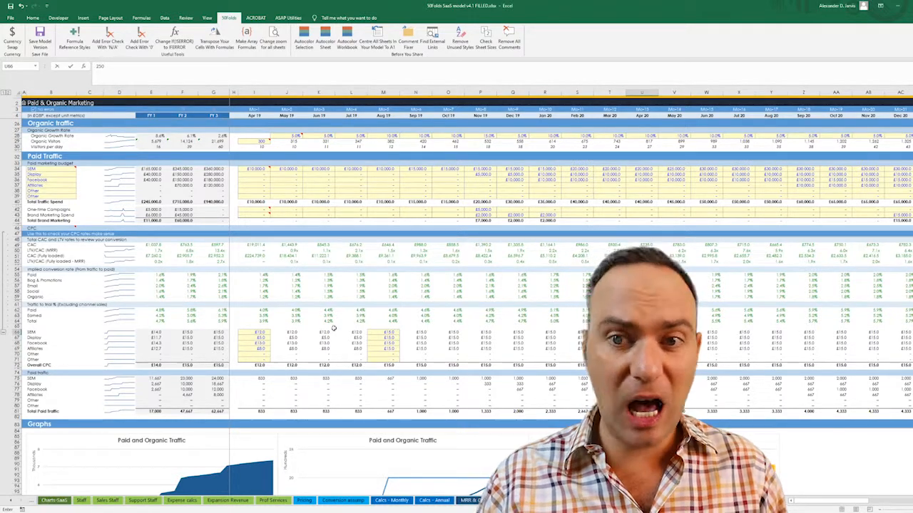
{"action": "type", "text": "250"}
{"action": "key", "text": "Return"}
{"action": "key", "text": "ctrl+z"}
{"action": "key", "text": "ctrl+z"}
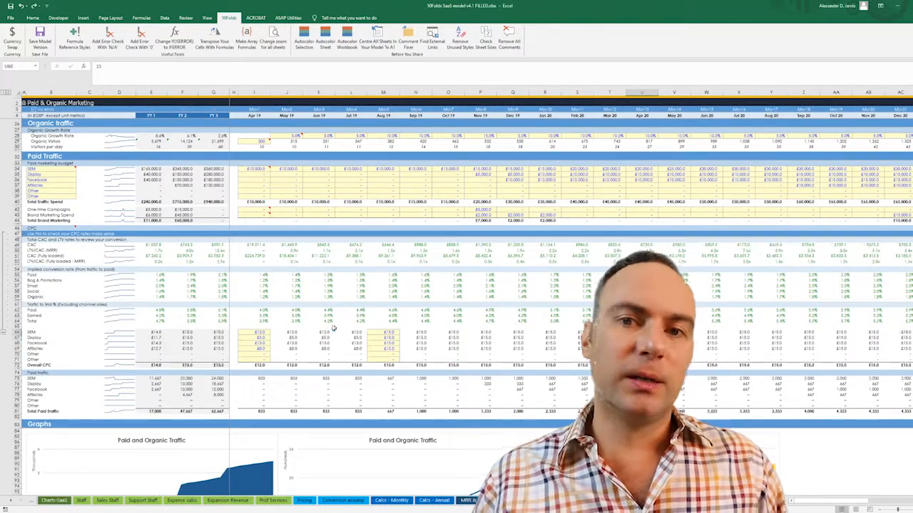
Return to the Aug 19 SEM cost per click and switch to the Social Networking & Blog Marketing sheet.
{"action": "key", "text": "Left"}
{"action": "key", "text": "Left"}
{"action": "key", "text": "Left"}
{"action": "key", "text": "Left"}
{"action": "key", "text": "Left"}
{"action": "key", "text": "Left"}
{"action": "key", "text": "Left"}
{"action": "key", "text": "Left"}
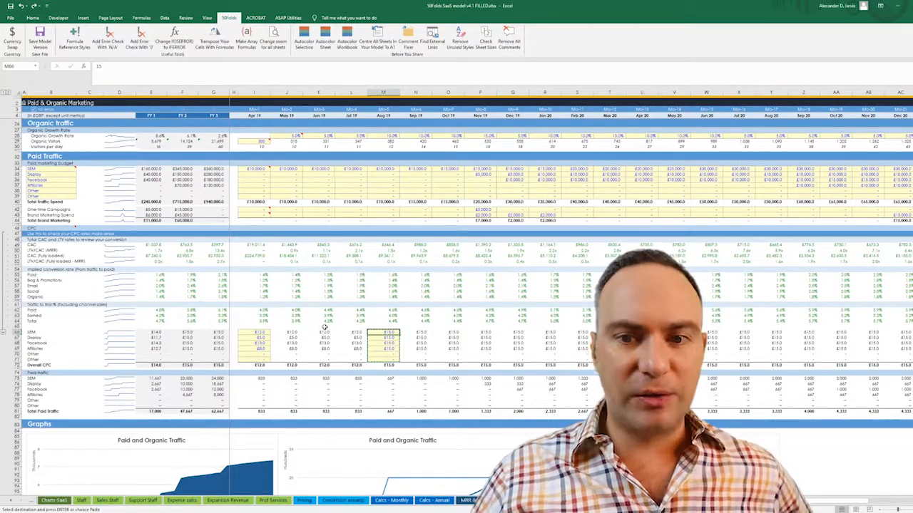
{"action": "scroll", "coordinate": [325, 327], "scroll_direction": "up", "scroll_amount": 6}
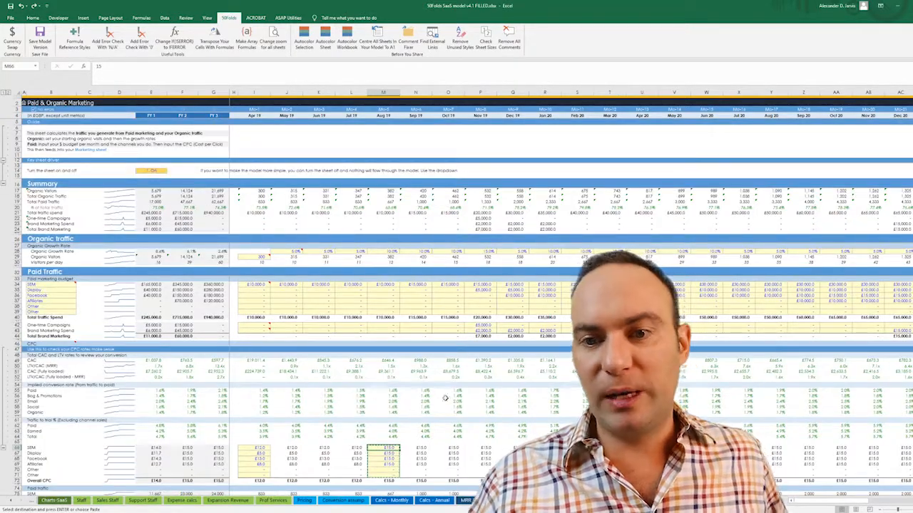
{"action": "key", "text": "ctrl+Page_Down"}
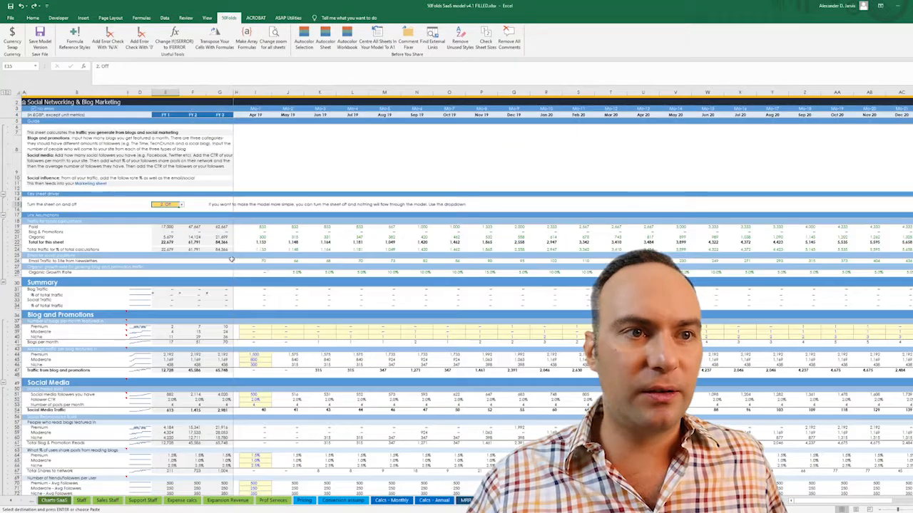
Switch the Social Networking & Blog Marketing sheet to "1. On" and check its social traffic and monthly blog feature inputs.
{"action": "left_click", "coordinate": [180, 206]}
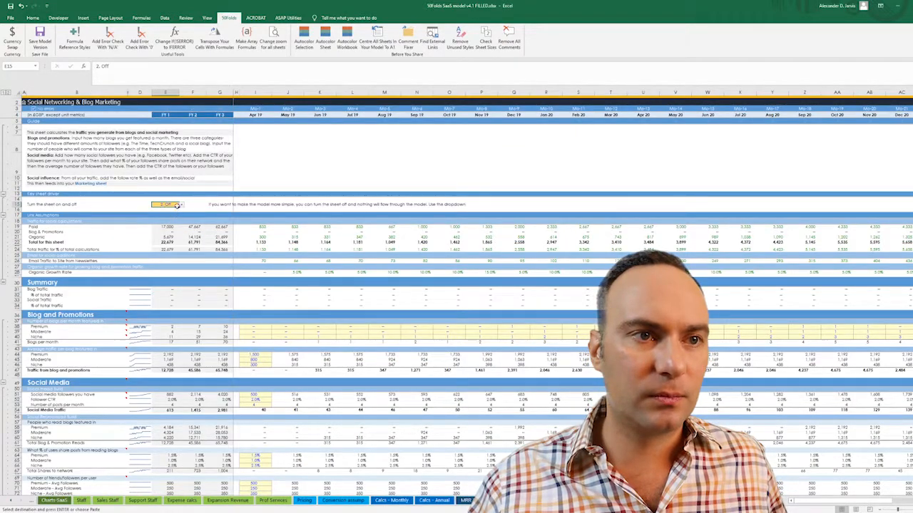
{"action": "left_click", "coordinate": [167, 210]}
{"action": "left_click", "coordinate": [293, 301]}
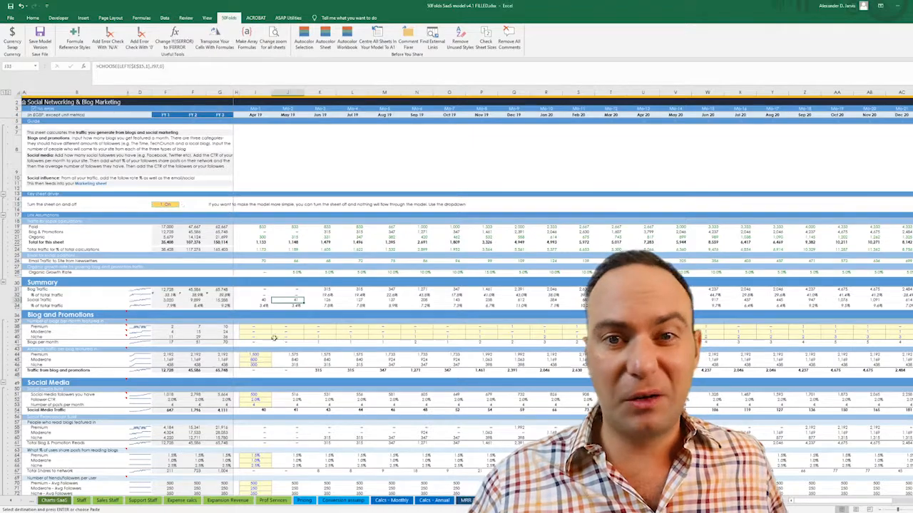
{"action": "left_click_drag", "start_coordinate": [266, 328], "coordinate": [713, 347]}
{"action": "left_click", "coordinate": [313, 370]}
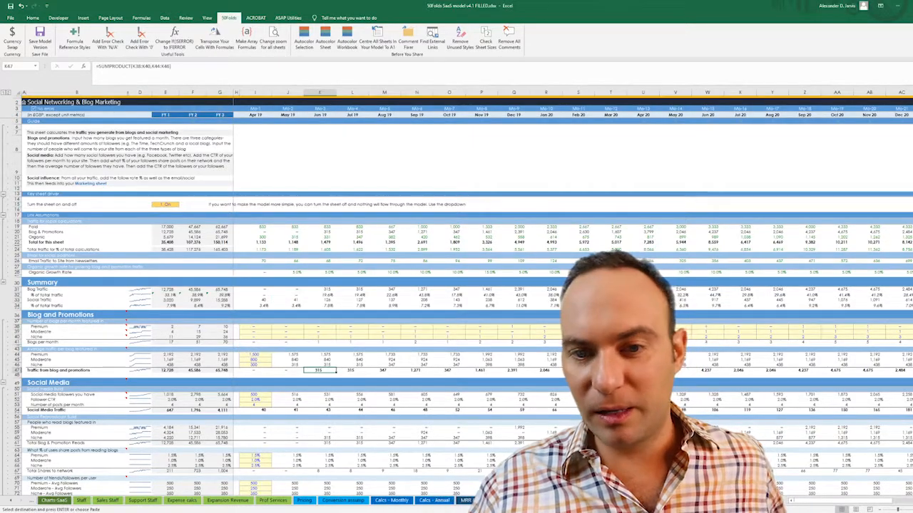
Examine the Marketing sheet's trial breakdowns, graphs and the percentage of traffic that becomes trials for each channel.
{"action": "left_click", "coordinate": [513, 501]}
{"action": "scroll", "coordinate": [432, 387], "scroll_direction": "down", "scroll_amount": 5}
{"action": "scroll", "coordinate": [432, 388], "scroll_direction": "down", "scroll_amount": 20}
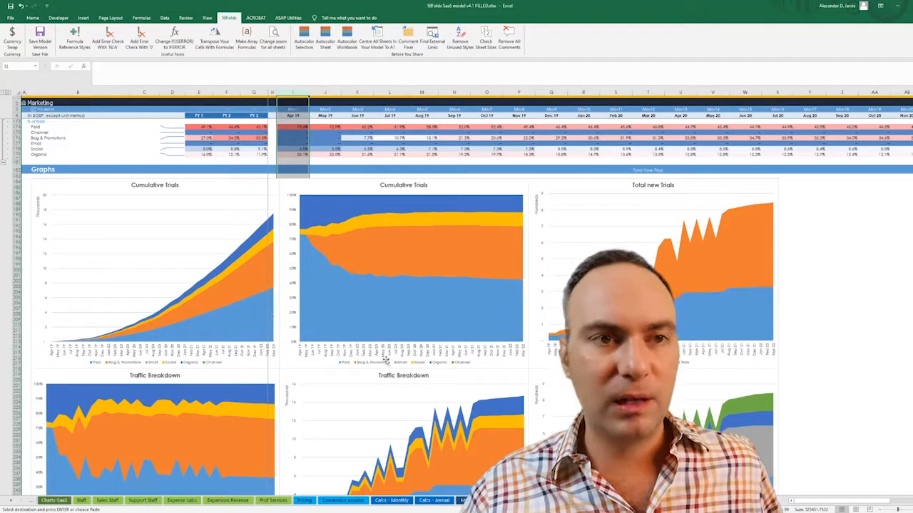
{"action": "scroll", "coordinate": [339, 333], "scroll_direction": "up", "scroll_amount": 9}
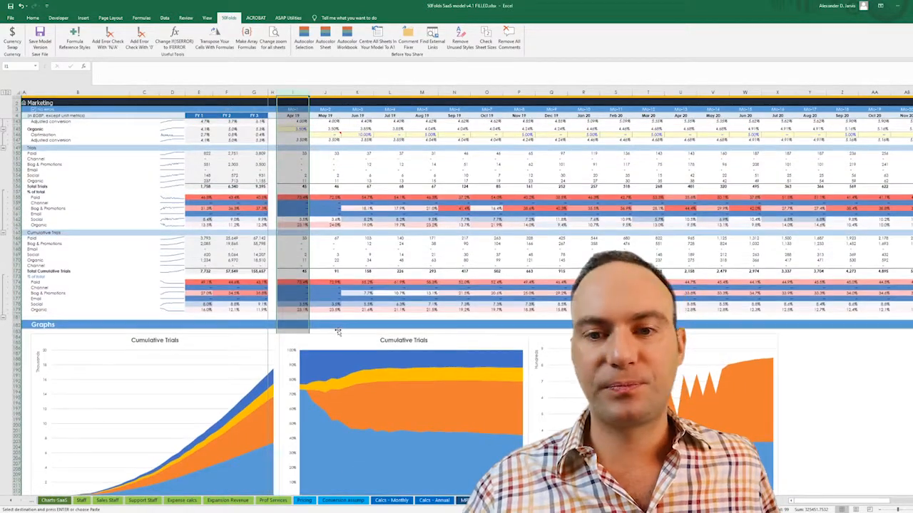
{"action": "scroll", "coordinate": [539, 373], "scroll_direction": "up", "scroll_amount": 1}
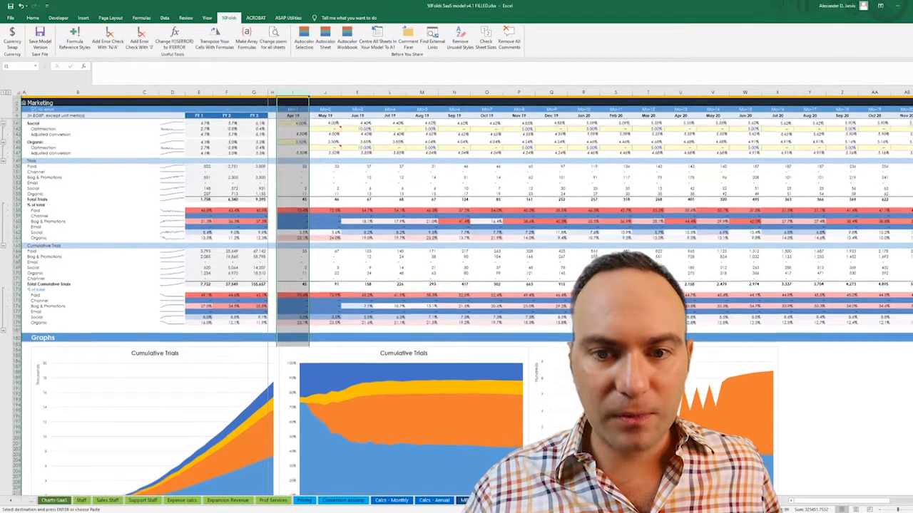
{"action": "key", "text": "ctrl+Page_Down"}
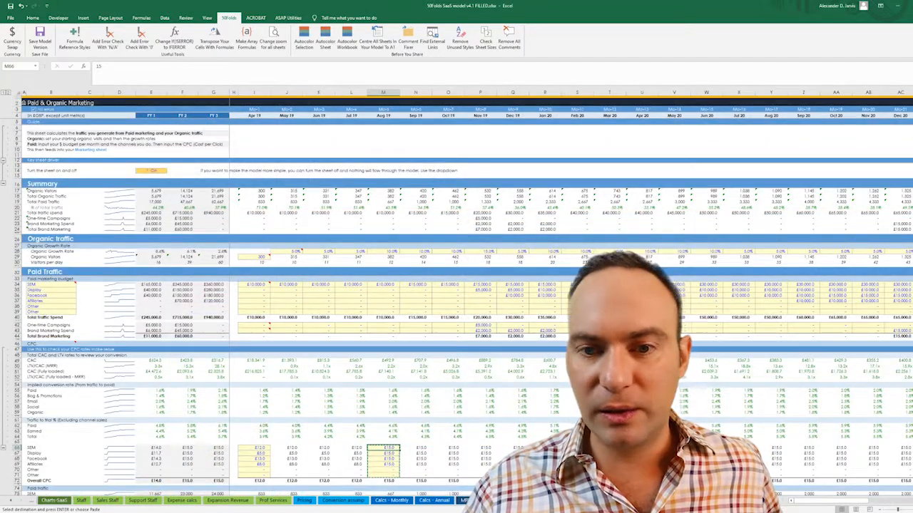
{"action": "key", "text": "ctrl+Page_Up"}
{"action": "scroll", "coordinate": [468, 410], "scroll_direction": "up", "scroll_amount": 10}
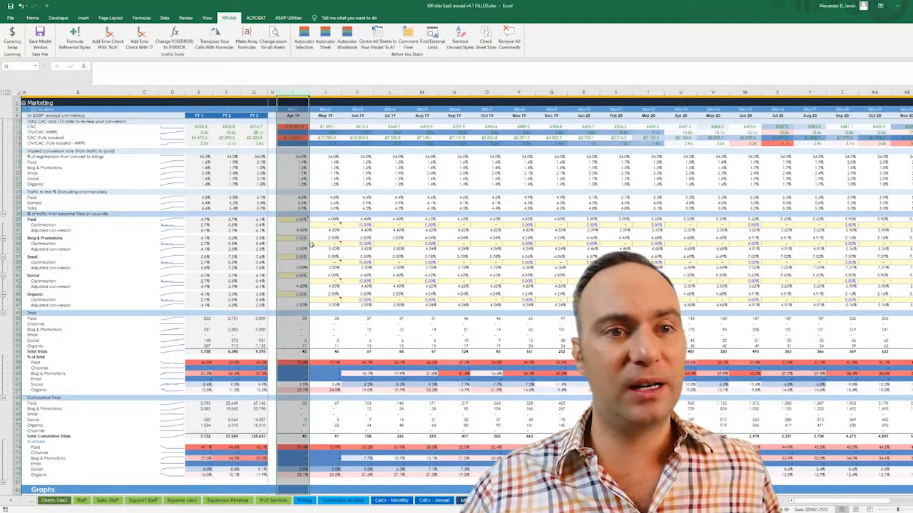
{"action": "left_click", "coordinate": [321, 285]}
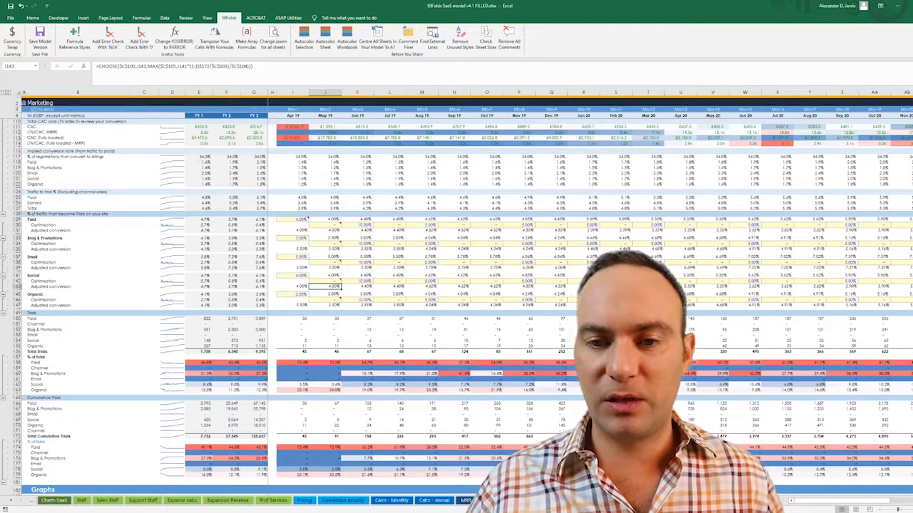
Look through the Paid & Organic, Social Networking & Blog Marketing and Channel Sales sheets, and return to the Marketing sheet.
{"action": "key", "text": "ctrl+Page_Down"}
{"action": "key", "text": "ctrl+Page_Down"}
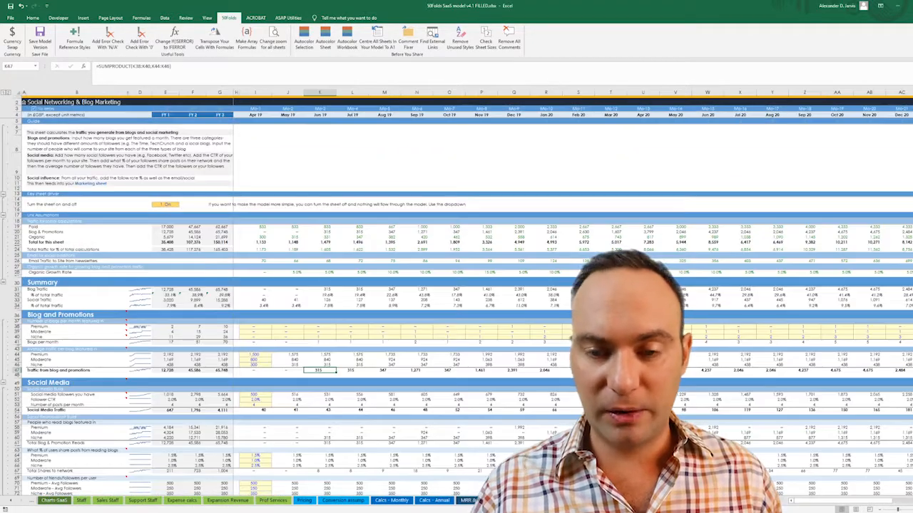
{"action": "key", "text": "ctrl+Page_Up"}
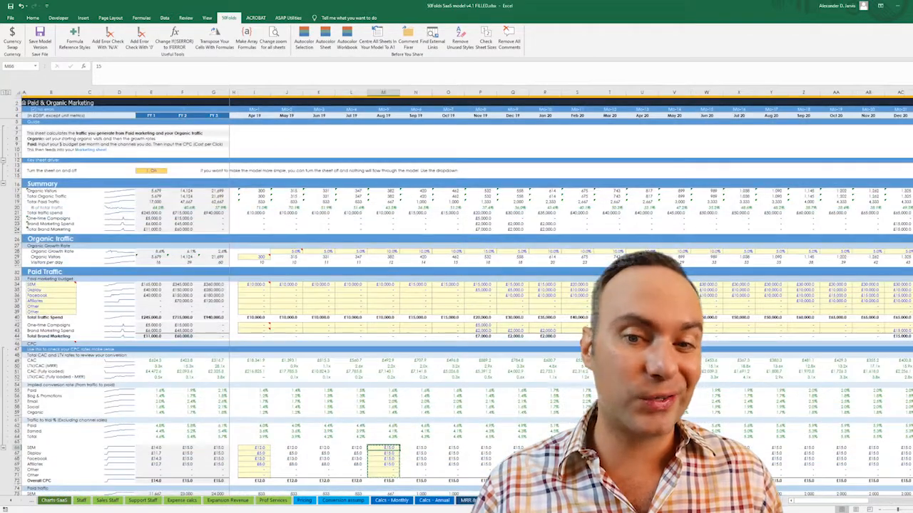
{"action": "key", "text": "ctrl+Page_Down"}
{"action": "key", "text": "ctrl+Page_Down"}
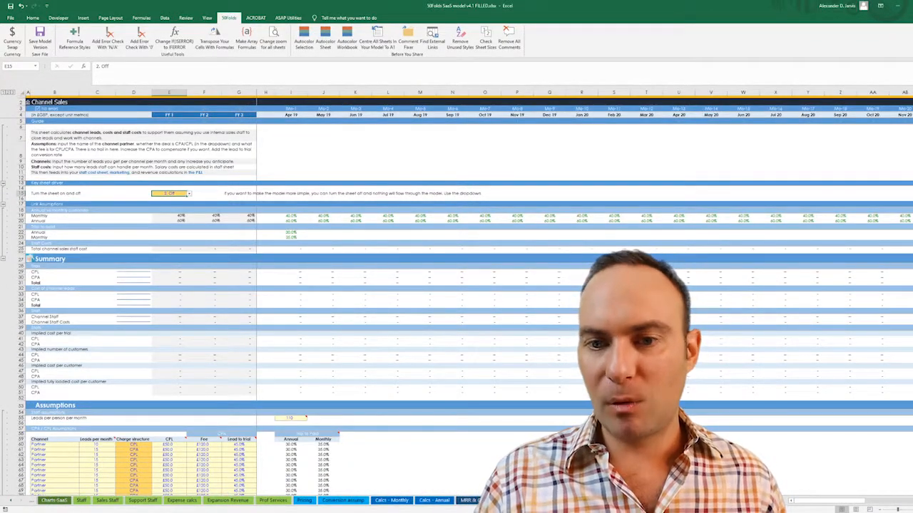
{"action": "key", "text": "ctrl+Page_Up"}
{"action": "key", "text": "ctrl+Page_Up"}
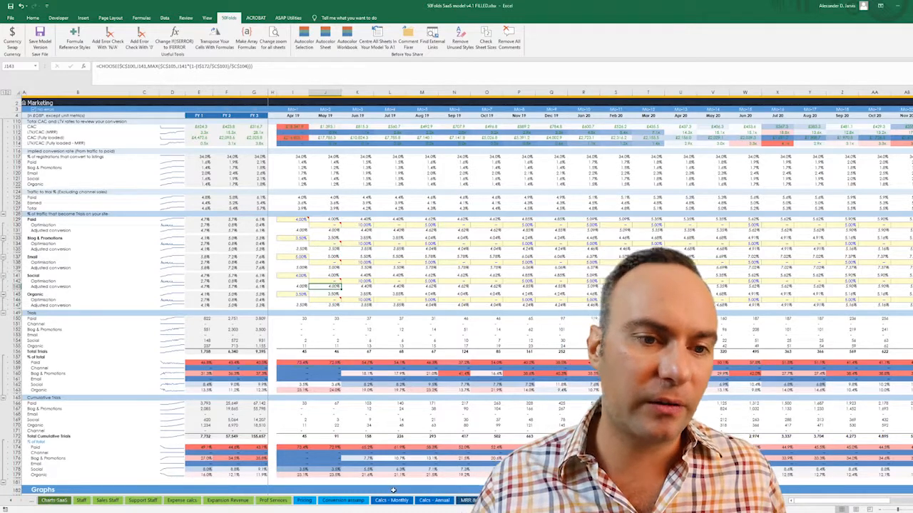
Bring up the conversion assumptions sheet and collapse its guide section to reach the trials summary.
{"action": "left_click", "coordinate": [347, 501]}
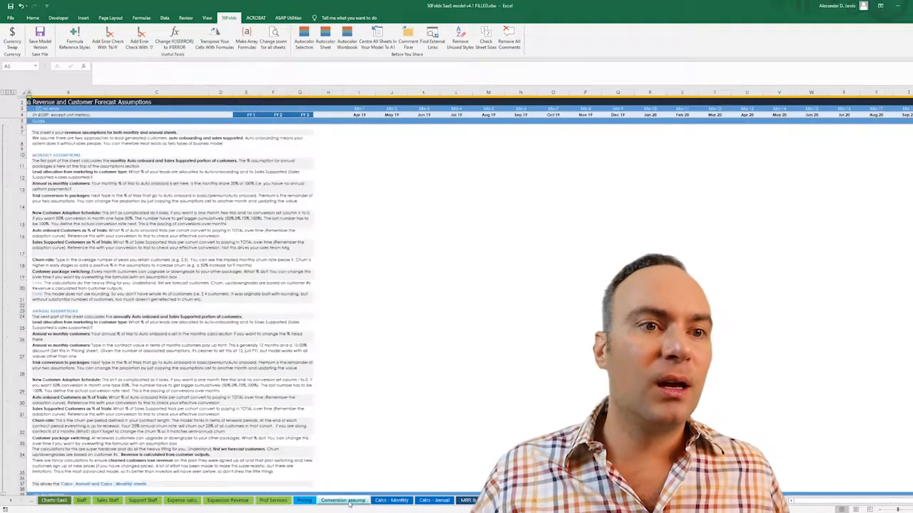
{"action": "left_click", "coordinate": [280, 354]}
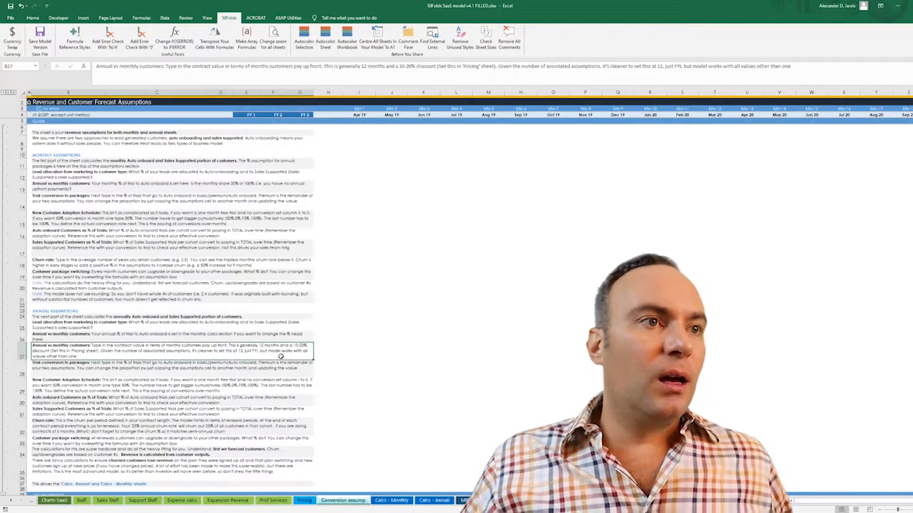
{"action": "left_click", "coordinate": [3, 166]}
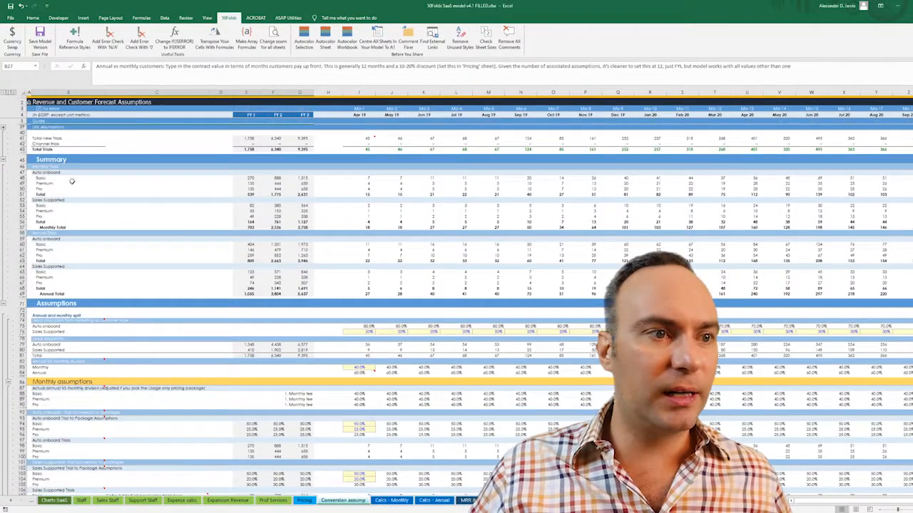
{"action": "left_click", "coordinate": [131, 234]}
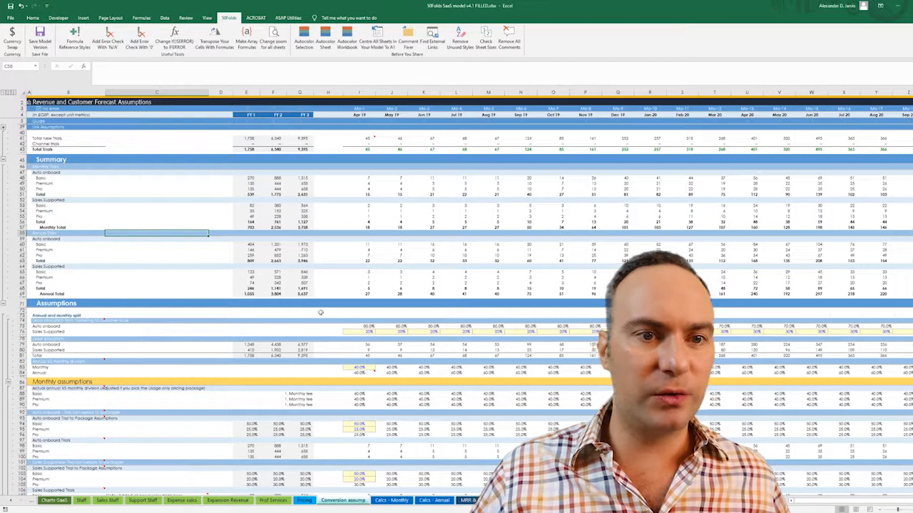
Check the annual versus monthly division and the monthly trial-to-package assumptions for auto onboard and sales supported customers.
{"action": "left_click", "coordinate": [380, 366]}
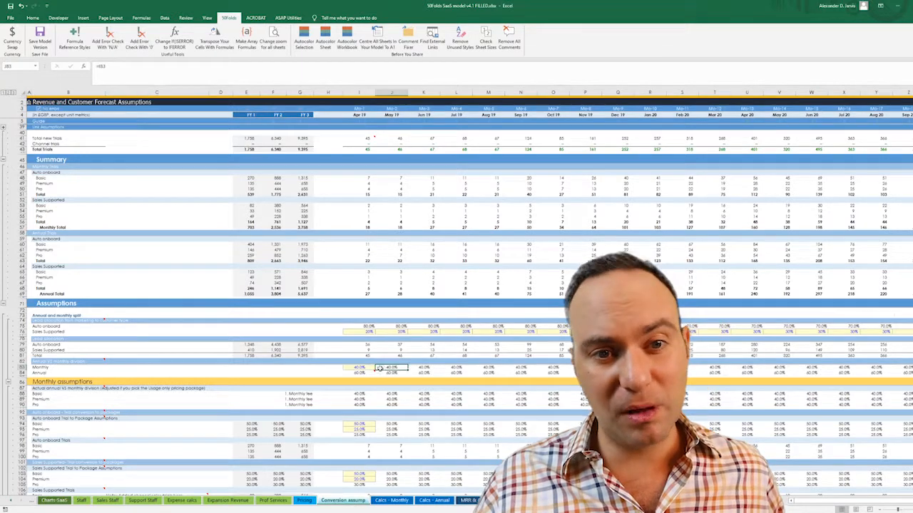
{"action": "left_click", "coordinate": [380, 376]}
{"action": "scroll", "coordinate": [380, 376], "scroll_direction": "down", "scroll_amount": 5}
{"action": "scroll", "coordinate": [379, 377], "scroll_direction": "down", "scroll_amount": 1}
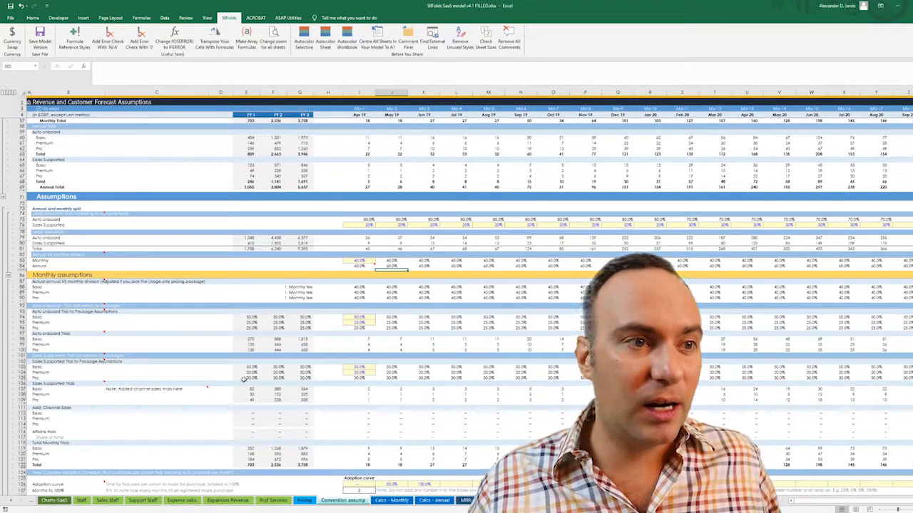
{"action": "left_click", "coordinate": [357, 347]}
{"action": "left_click", "coordinate": [352, 377]}
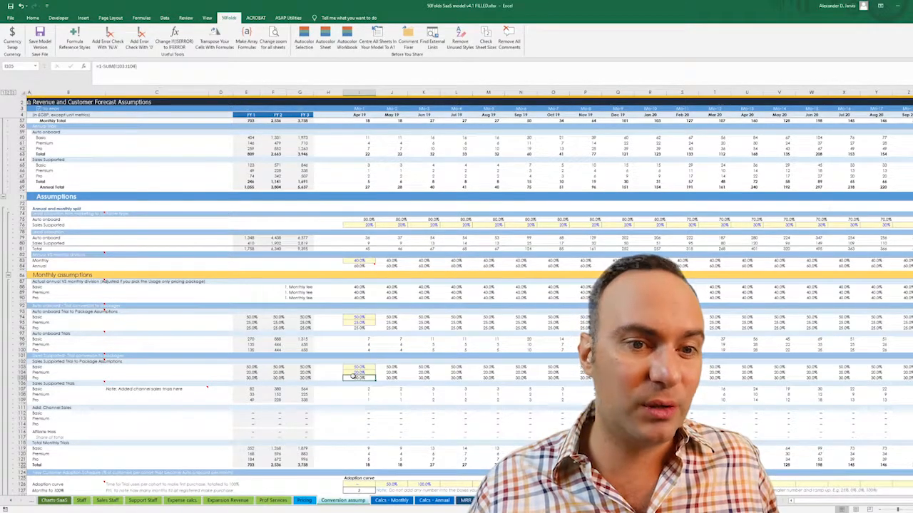
Review the monthly adoption curve, the customer penetration percentages, and the churn and package switching assumptions.
{"action": "scroll", "coordinate": [352, 376], "scroll_direction": "down", "scroll_amount": 6}
{"action": "left_click_drag", "start_coordinate": [351, 356], "coordinate": [436, 372]}
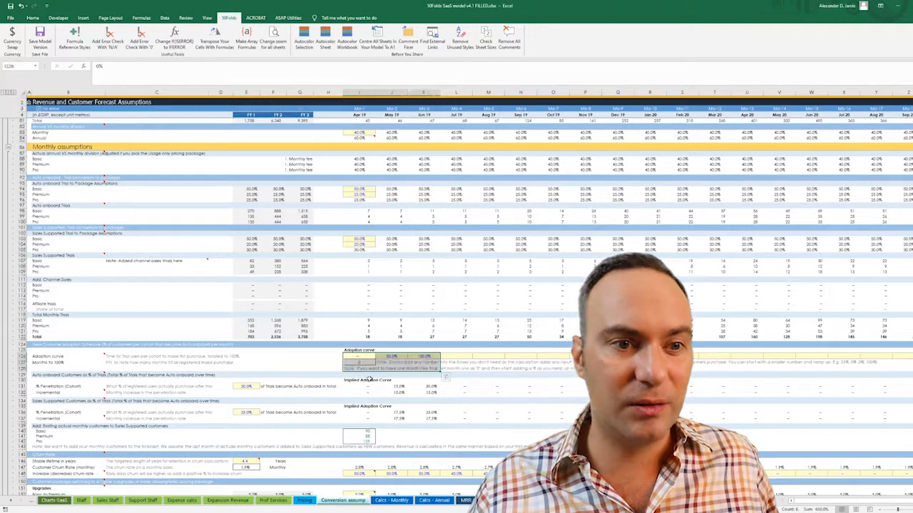
{"action": "left_click_drag", "start_coordinate": [246, 380], "coordinate": [249, 417]}
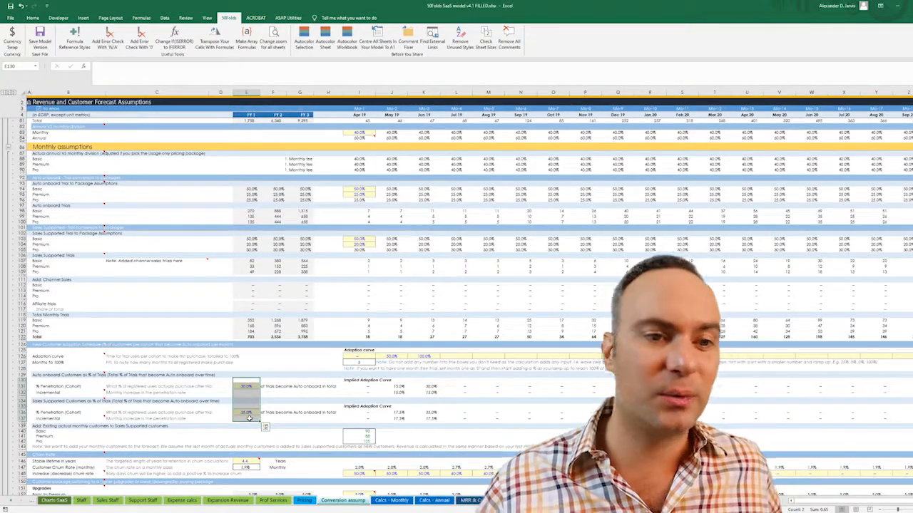
{"action": "scroll", "coordinate": [241, 421], "scroll_direction": "down", "scroll_amount": 1}
{"action": "scroll", "coordinate": [241, 422], "scroll_direction": "down", "scroll_amount": 8}
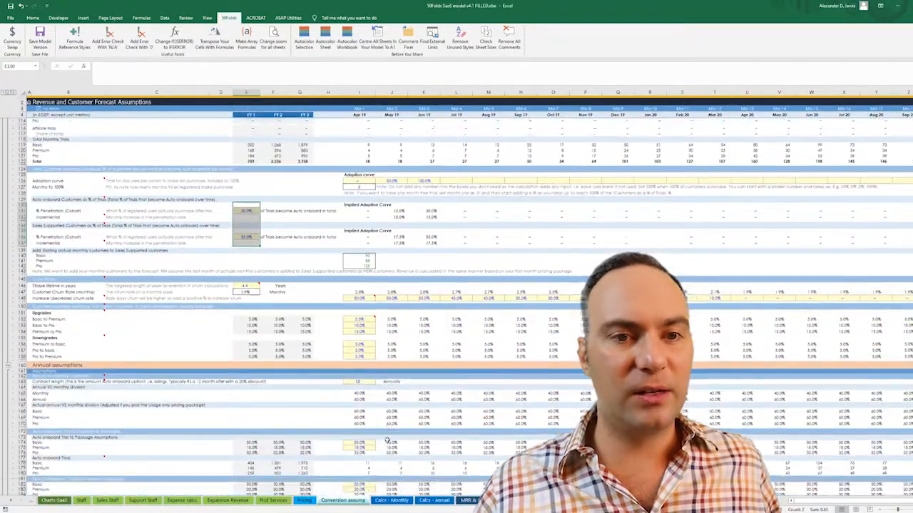
{"action": "scroll", "coordinate": [340, 399], "scroll_direction": "down", "scroll_amount": 4}
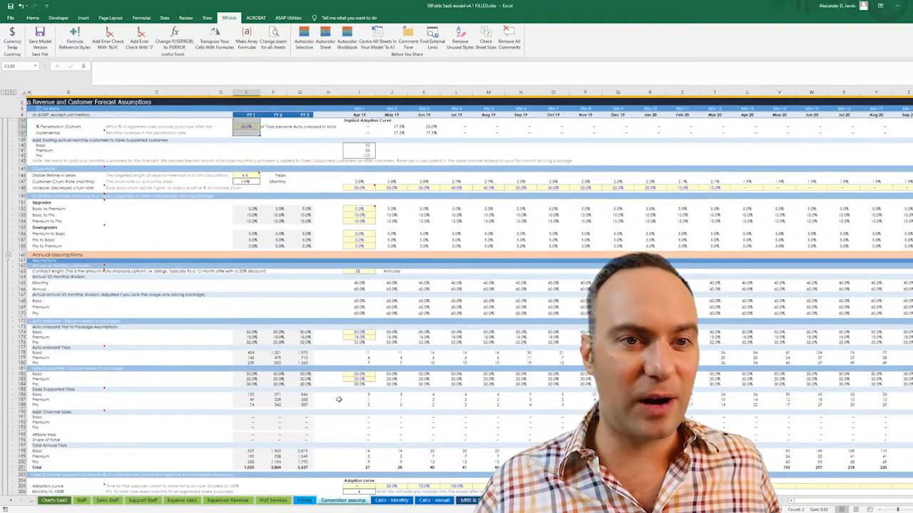
Inspect the annual contract length and go through the remaining annual conversion, adoption and churn assumptions.
{"action": "left_click", "coordinate": [357, 272]}
{"action": "scroll", "coordinate": [367, 340], "scroll_direction": "down", "scroll_amount": 9}
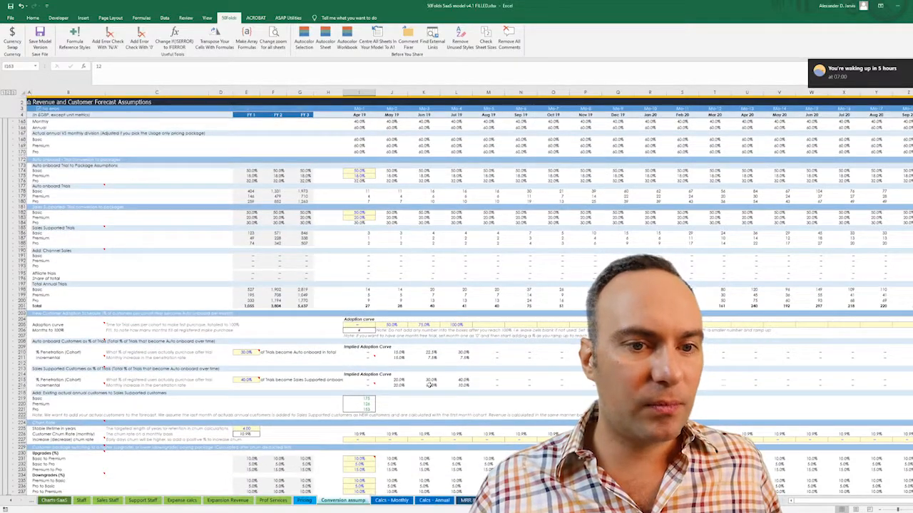
{"action": "scroll", "coordinate": [404, 431], "scroll_direction": "down", "scroll_amount": 9}
{"action": "scroll", "coordinate": [356, 424], "scroll_direction": "up", "scroll_amount": 3}
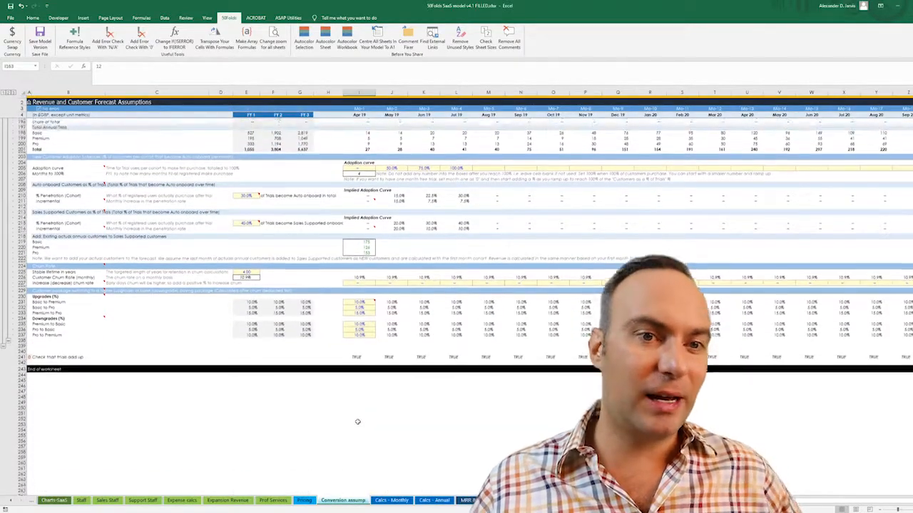
{"action": "scroll", "coordinate": [357, 418], "scroll_direction": "up", "scroll_amount": 15}
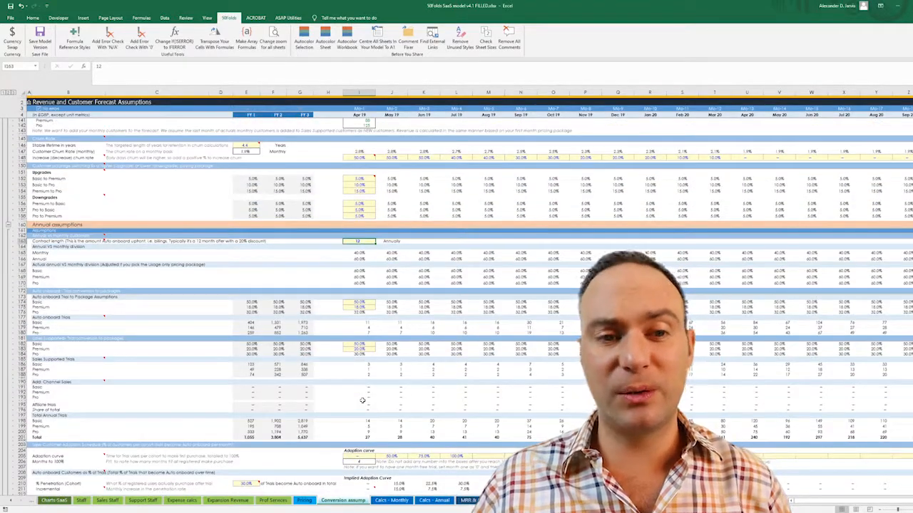
Go to the Pricing sheet and check the Pro annual pricing formula and the package type selectors in the summary.
{"action": "left_click", "coordinate": [303, 501]}
{"action": "left_click", "coordinate": [302, 341]}
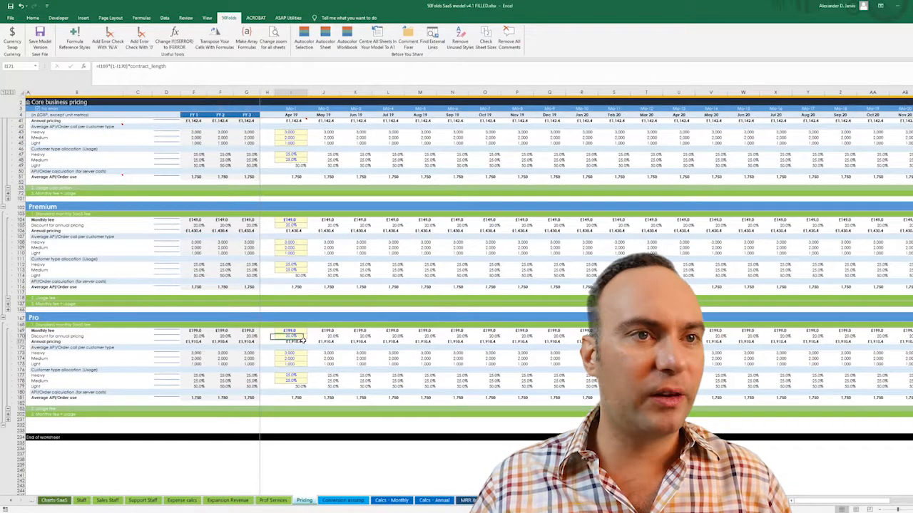
{"action": "scroll", "coordinate": [303, 341], "scroll_direction": "up", "scroll_amount": 20}
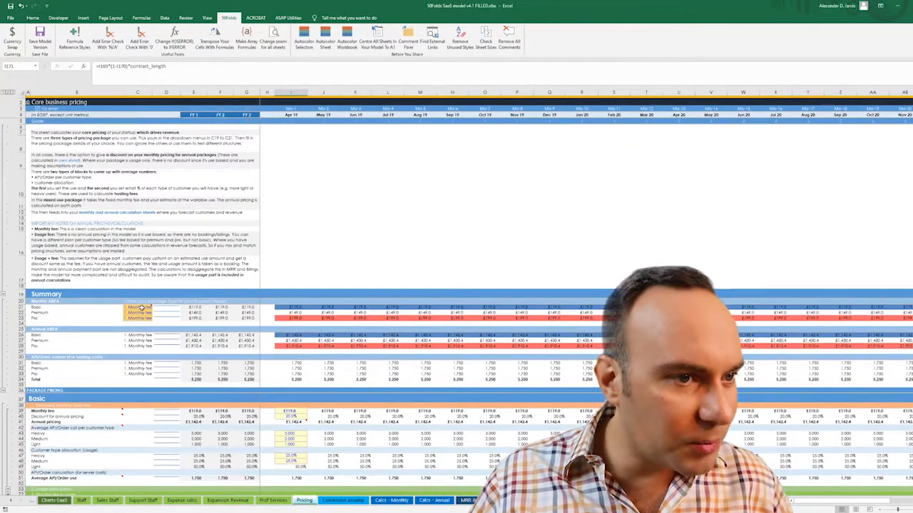
{"action": "left_click_drag", "start_coordinate": [142, 307], "coordinate": [142, 320]}
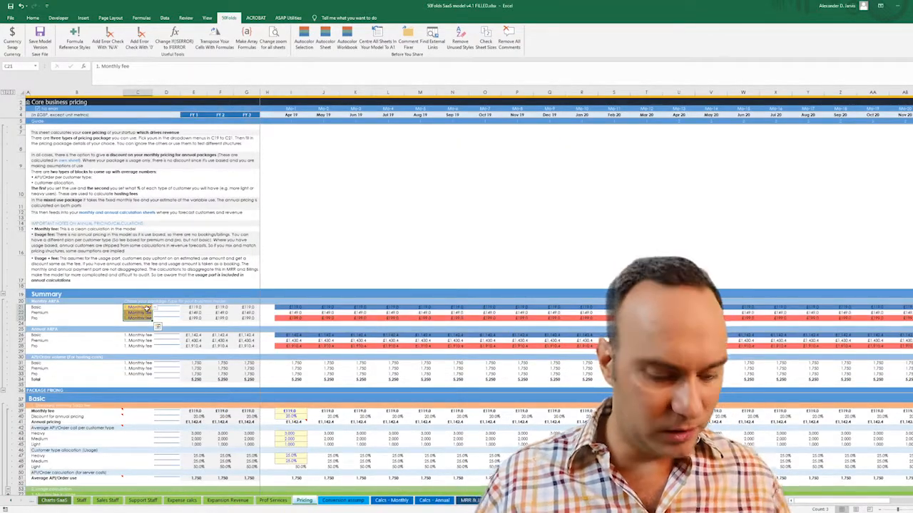
Try the "2. Usage fee" pricing type for the Basic package, and set it back to "1. Monthly fee".
{"action": "left_click", "coordinate": [147, 308]}
{"action": "left_click", "coordinate": [154, 307]}
{"action": "key", "text": "Down"}
{"action": "key", "text": "Down"}
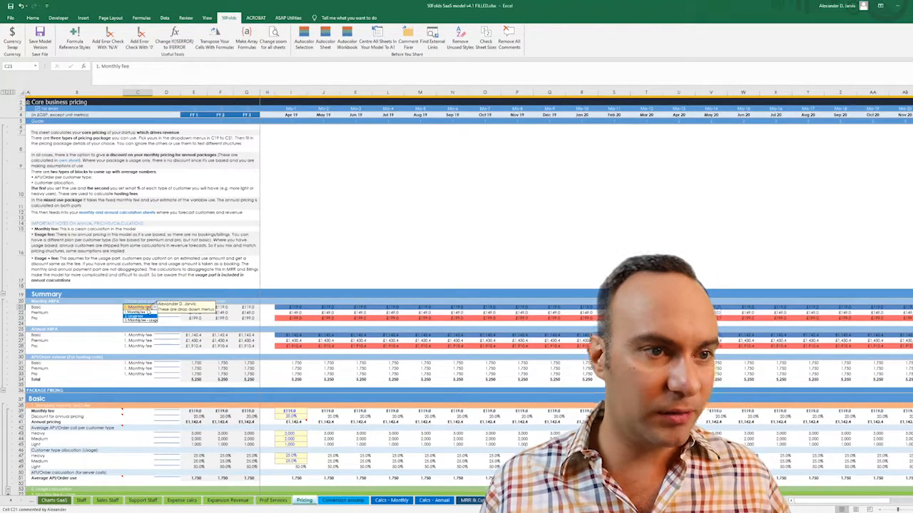
{"action": "key", "text": "Return"}
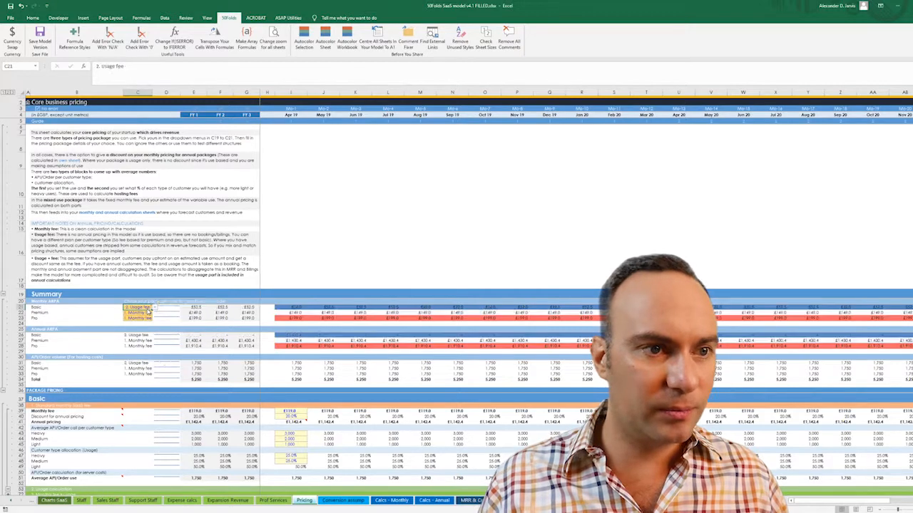
{"action": "key", "text": "alt+Down"}
{"action": "key", "text": "Up"}
{"action": "key", "text": "Return"}
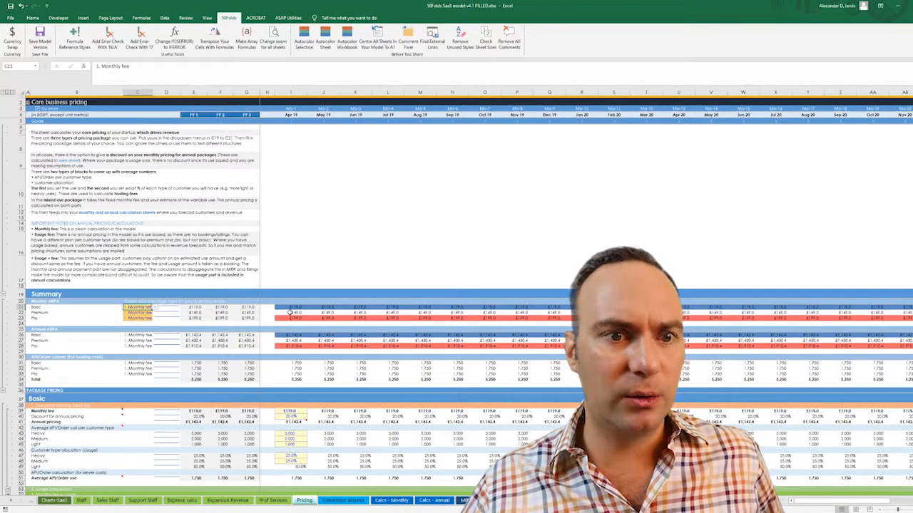
Examine the Basic package's monthly fee, annual pricing formula and usage allocation inputs, and check the Premium and Pro monthly fees.
{"action": "scroll", "coordinate": [291, 312], "scroll_direction": "down", "scroll_amount": 9}
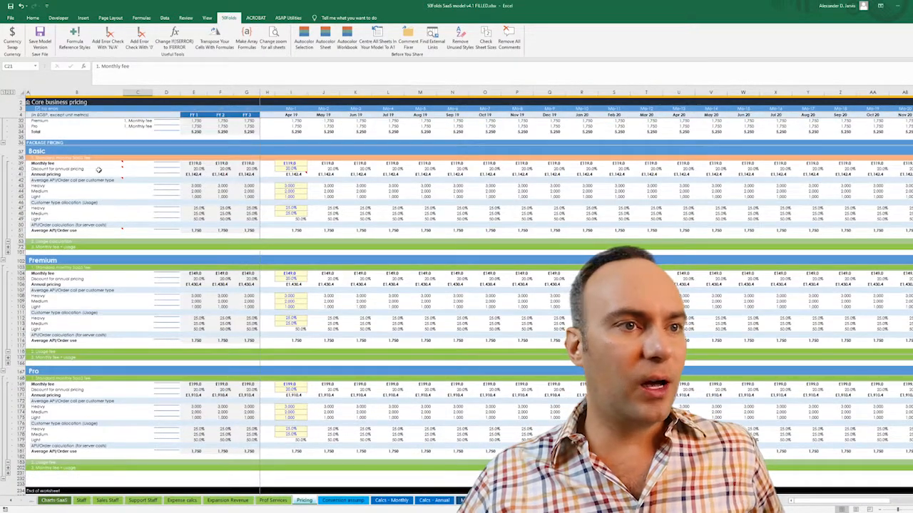
{"action": "left_click", "coordinate": [320, 190]}
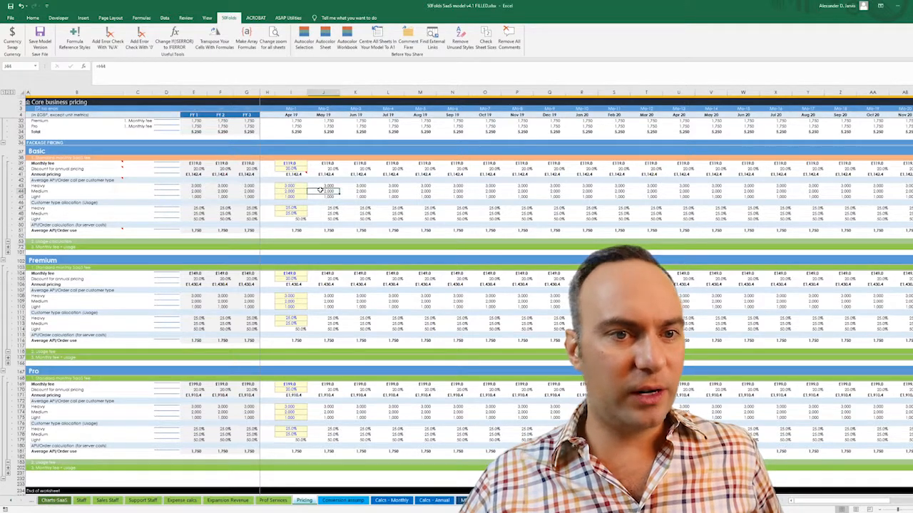
{"action": "scroll", "coordinate": [318, 189], "scroll_direction": "down", "scroll_amount": 3}
{"action": "scroll", "coordinate": [314, 188], "scroll_direction": "up", "scroll_amount": 3}
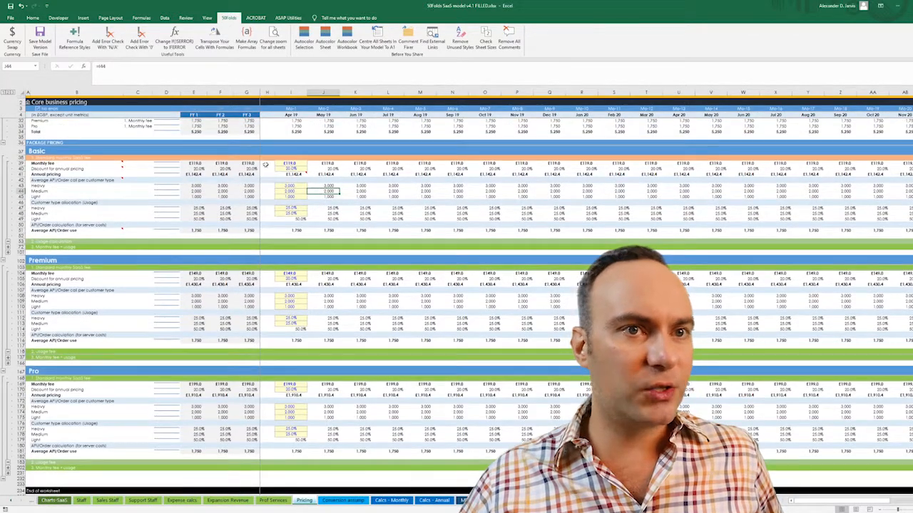
{"action": "left_click", "coordinate": [298, 164]}
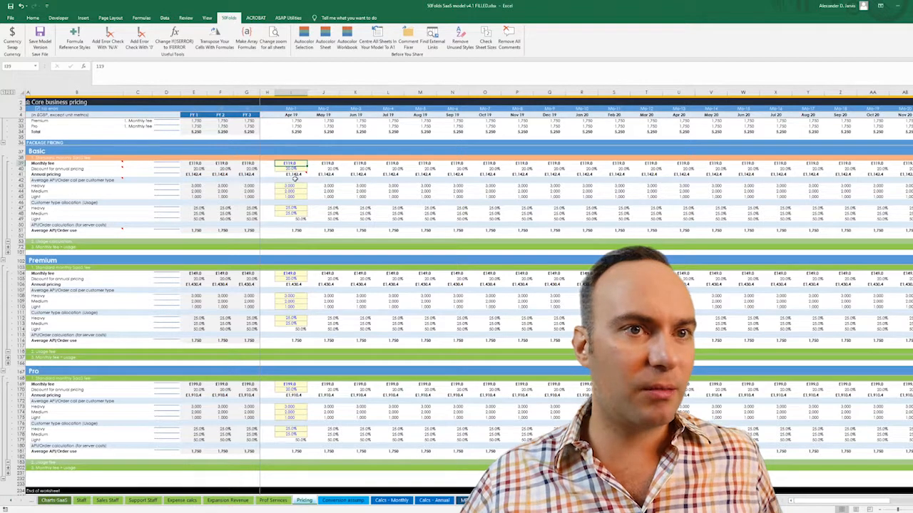
{"action": "key", "text": "Down"}
{"action": "key", "text": "Down"}
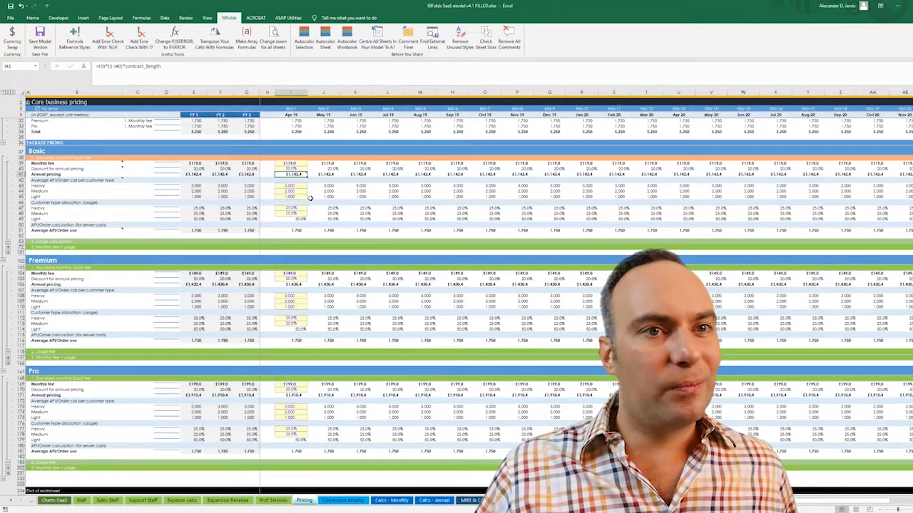
{"action": "left_click_drag", "start_coordinate": [290, 186], "coordinate": [304, 219]}
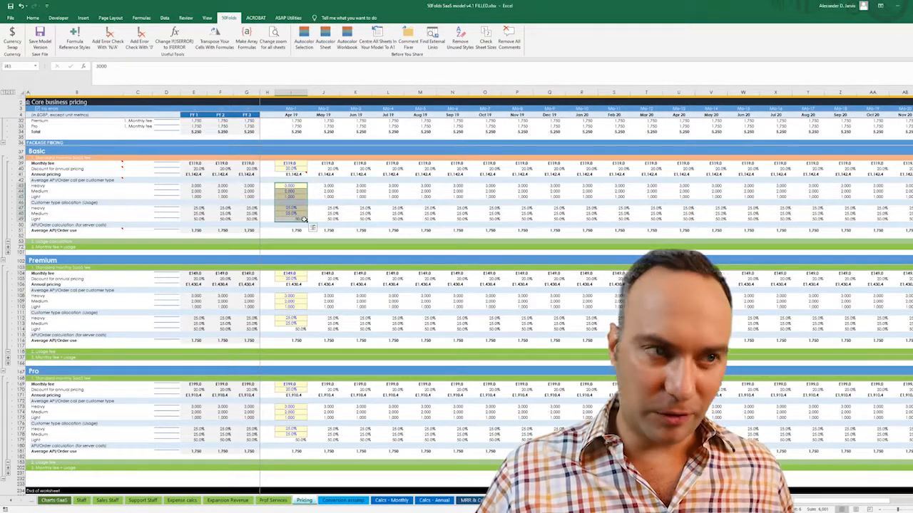
{"action": "left_click", "coordinate": [291, 274]}
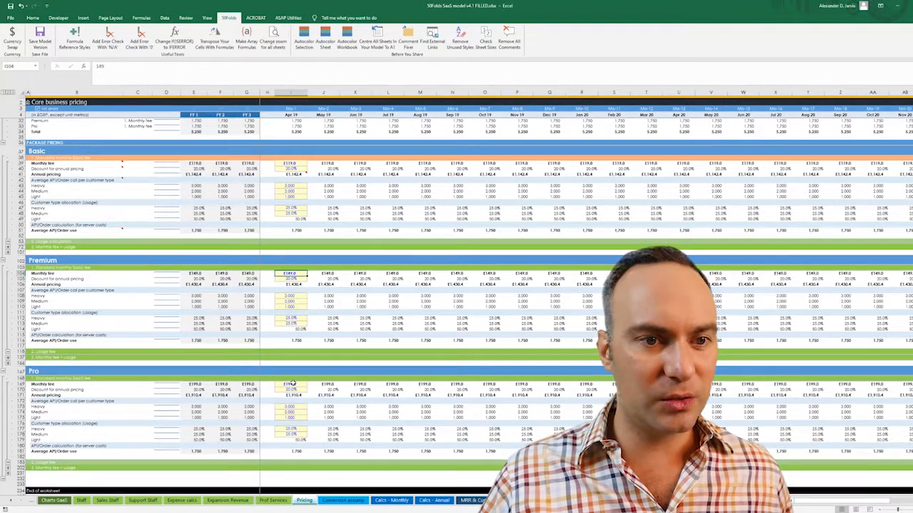
{"action": "left_click", "coordinate": [291, 384]}
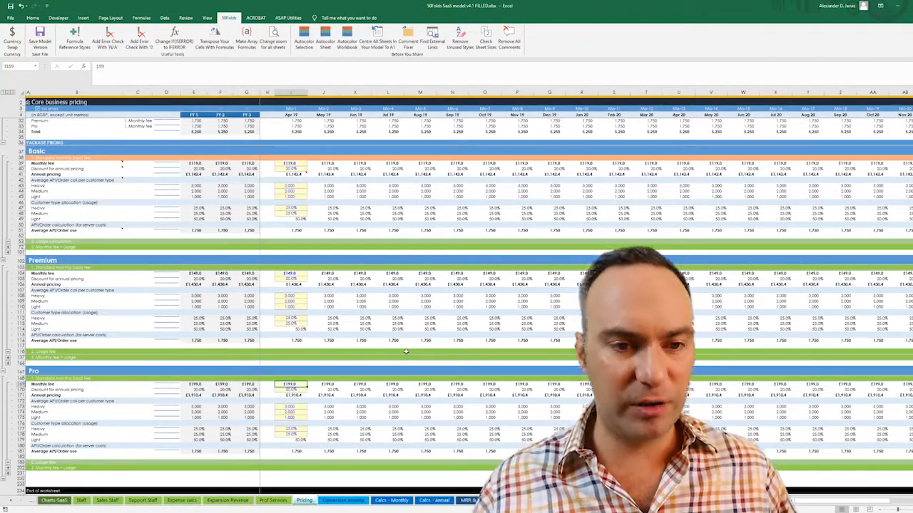
Look through the monthly and annual revenue cohort calculation sheets and the MRR and customer summary.
{"action": "left_click", "coordinate": [391, 501]}
{"action": "left_click", "coordinate": [423, 500]}
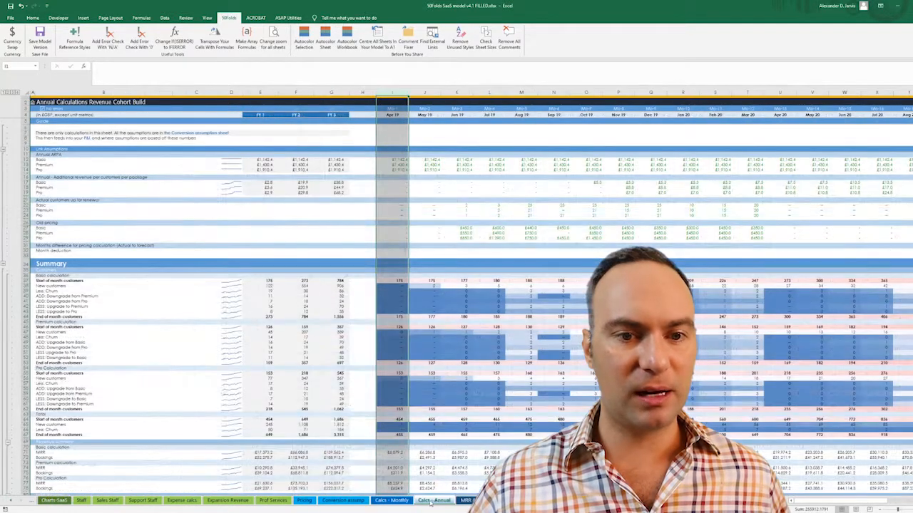
{"action": "left_click", "coordinate": [391, 501]}
{"action": "left_click", "coordinate": [374, 306]}
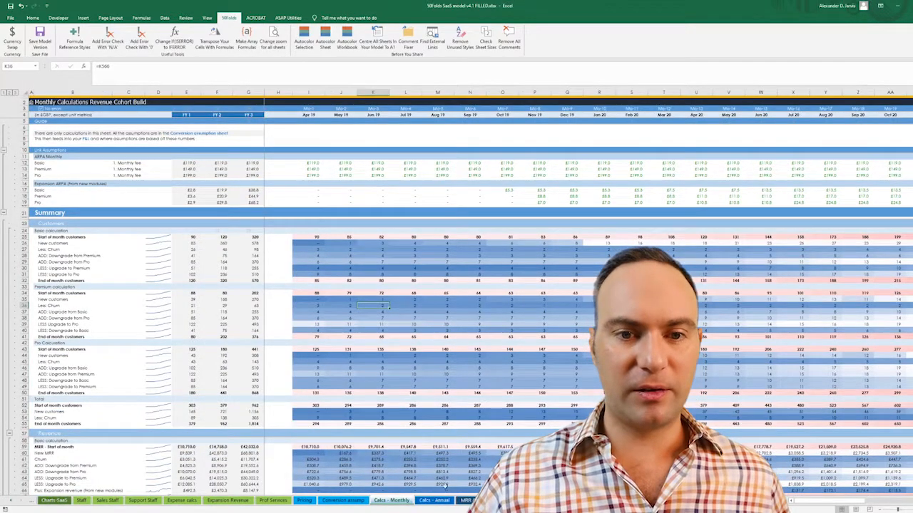
{"action": "left_click", "coordinate": [468, 500]}
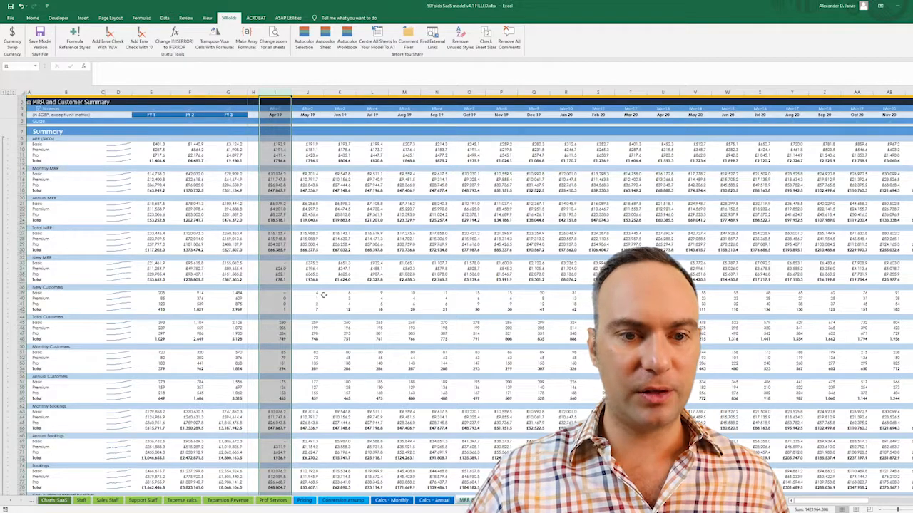
{"action": "left_click", "coordinate": [423, 501]}
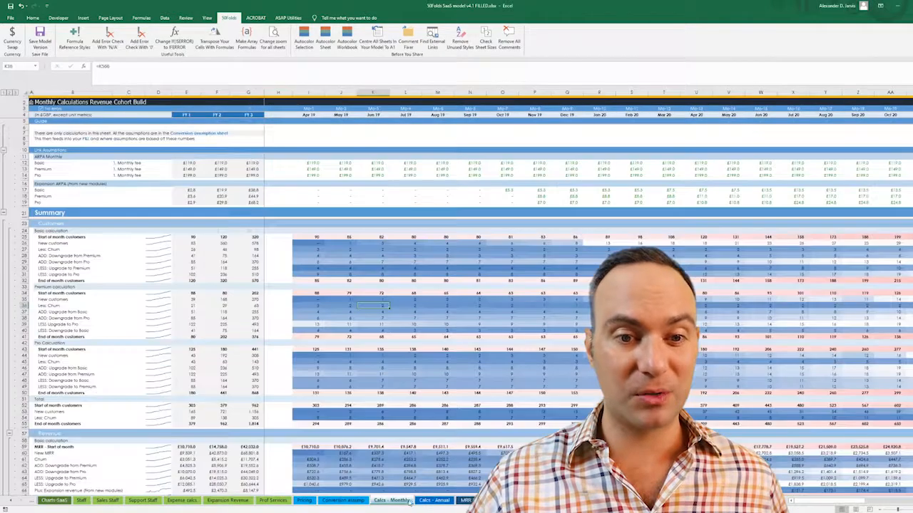
{"action": "left_click", "coordinate": [403, 501]}
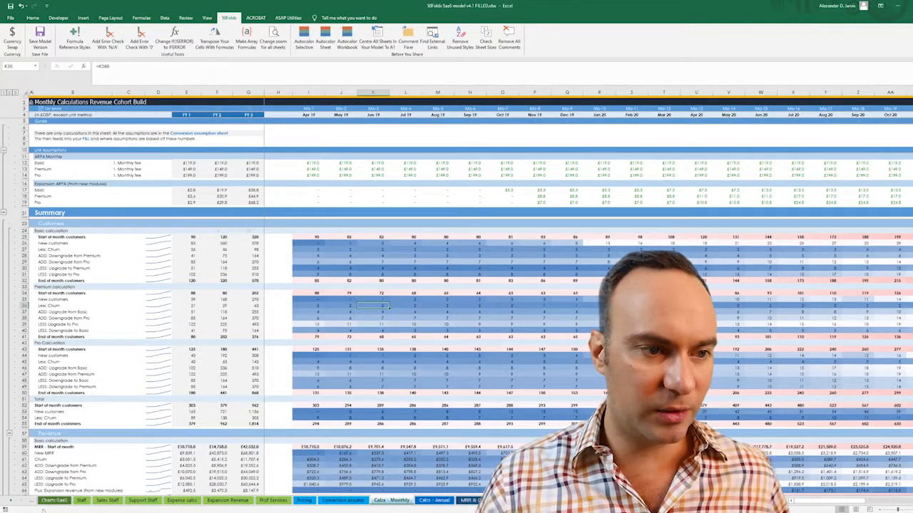
Go to the KPI sheet and review its bookings and MRR metrics.
{"action": "left_click", "coordinate": [6, 501]}
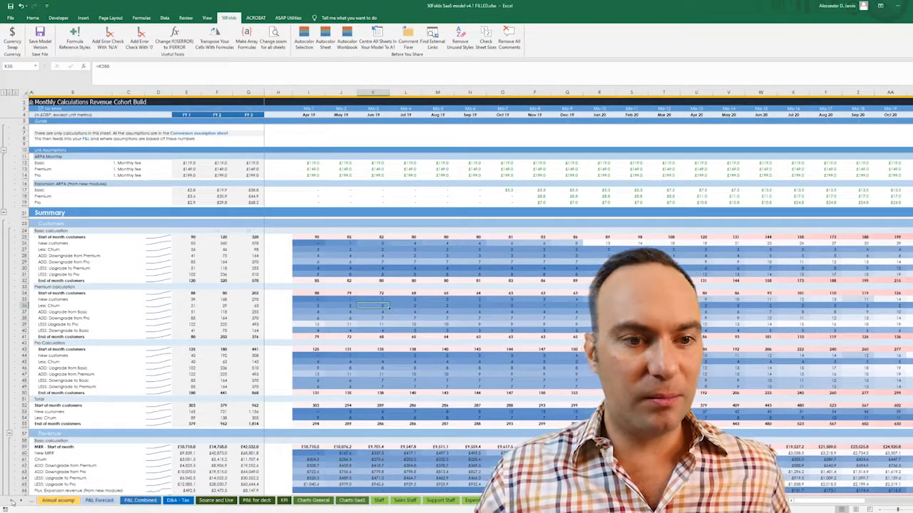
{"action": "left_click", "coordinate": [283, 501]}
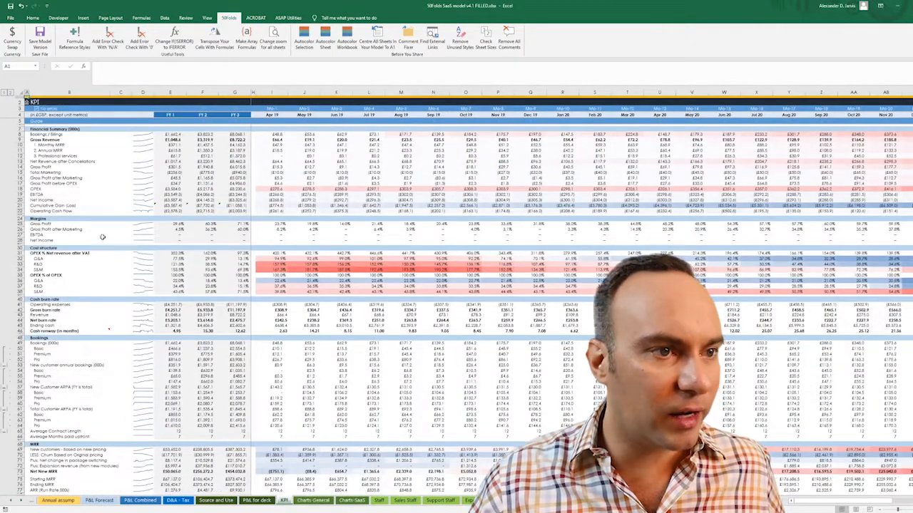
{"action": "left_click", "coordinate": [107, 353]}
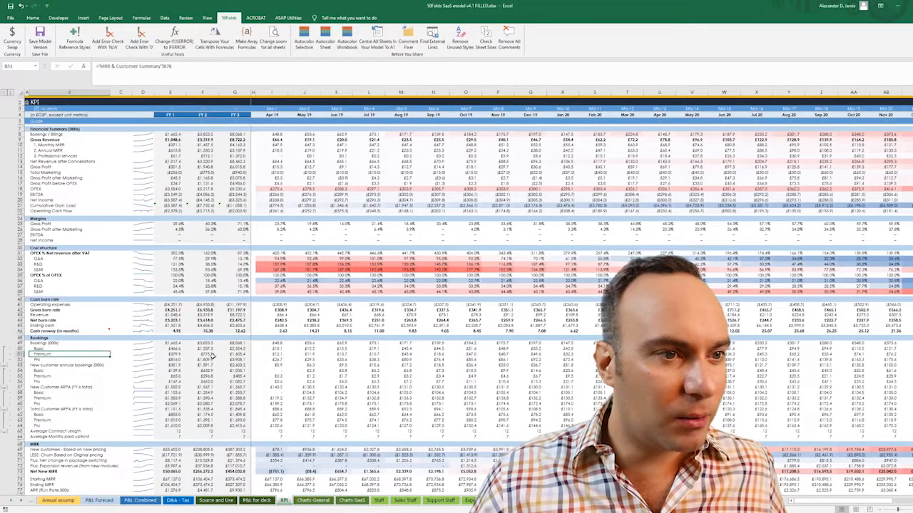
{"action": "scroll", "coordinate": [152, 419], "scroll_direction": "down", "scroll_amount": 8}
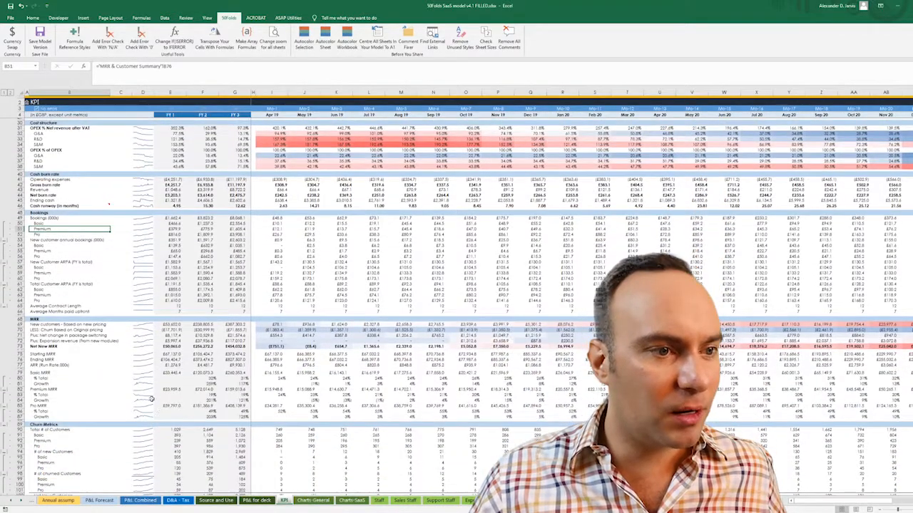
{"action": "left_click_drag", "start_coordinate": [63, 325], "coordinate": [151, 416]}
{"action": "scroll", "coordinate": [146, 411], "scroll_direction": "down", "scroll_amount": 7}
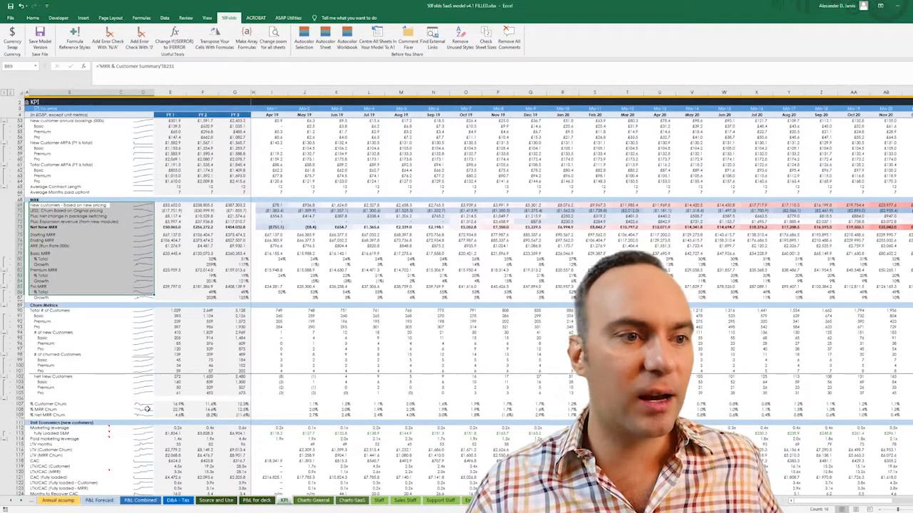
Inspect the KPI sheet's unit economics, including the LTV, CAC and LTV/CAC figures for each fiscal year.
{"action": "scroll", "coordinate": [146, 408], "scroll_direction": "down", "scroll_amount": 7}
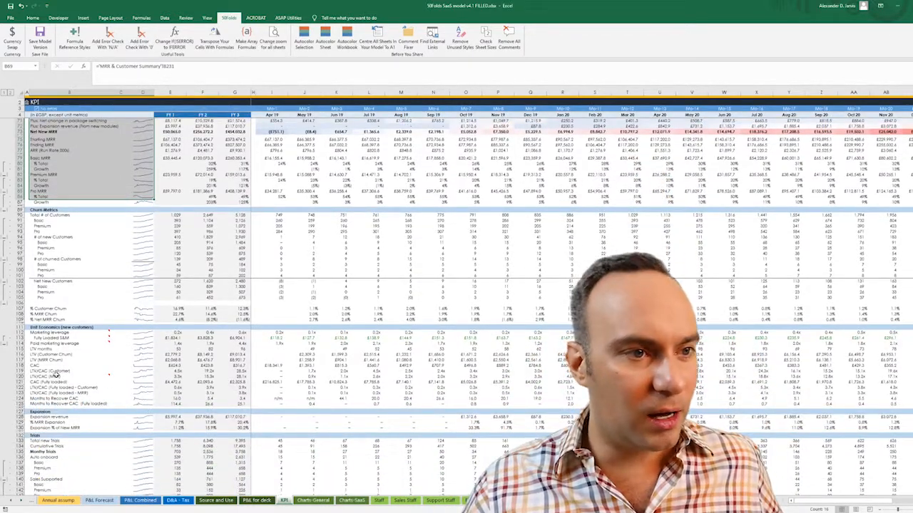
{"action": "left_click_drag", "start_coordinate": [61, 349], "coordinate": [238, 376]}
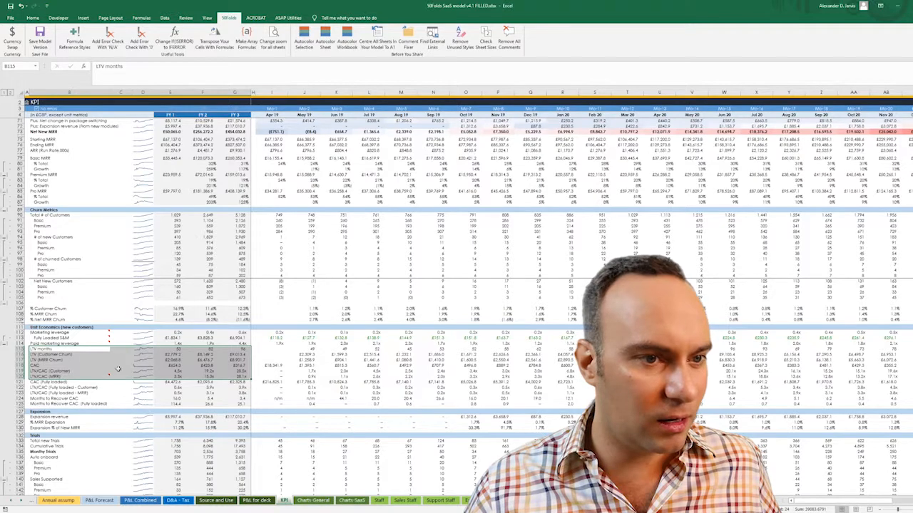
{"action": "left_click", "coordinate": [181, 370]}
{"action": "left_click_drag", "start_coordinate": [240, 370], "coordinate": [241, 376]}
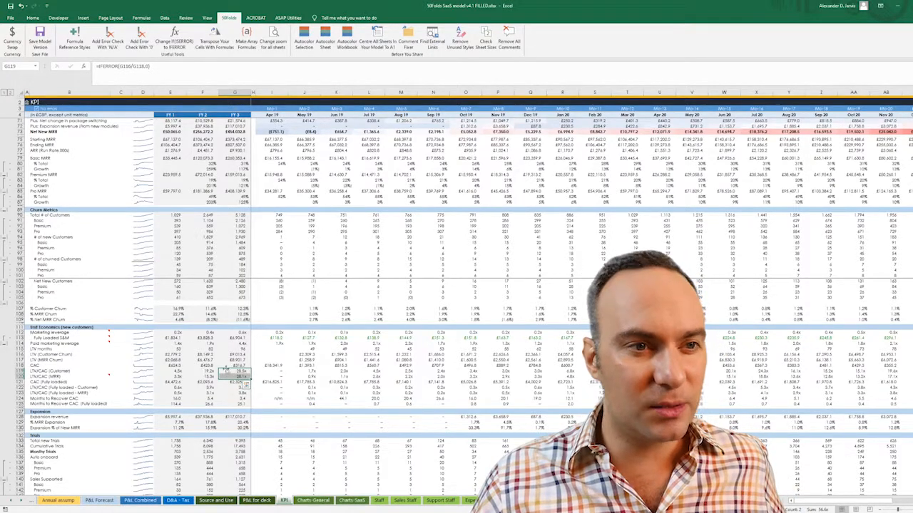
{"action": "scroll", "coordinate": [227, 369], "scroll_direction": "down", "scroll_amount": 5}
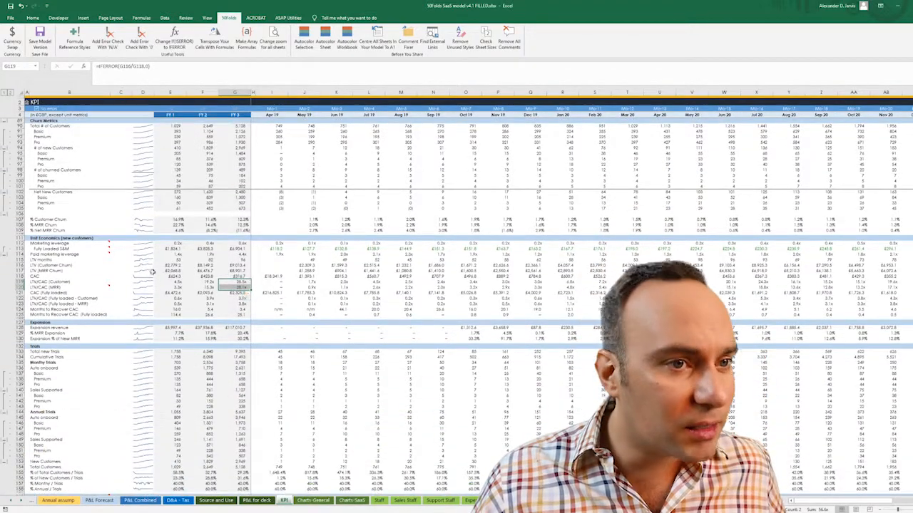
{"action": "left_click", "coordinate": [236, 266]}
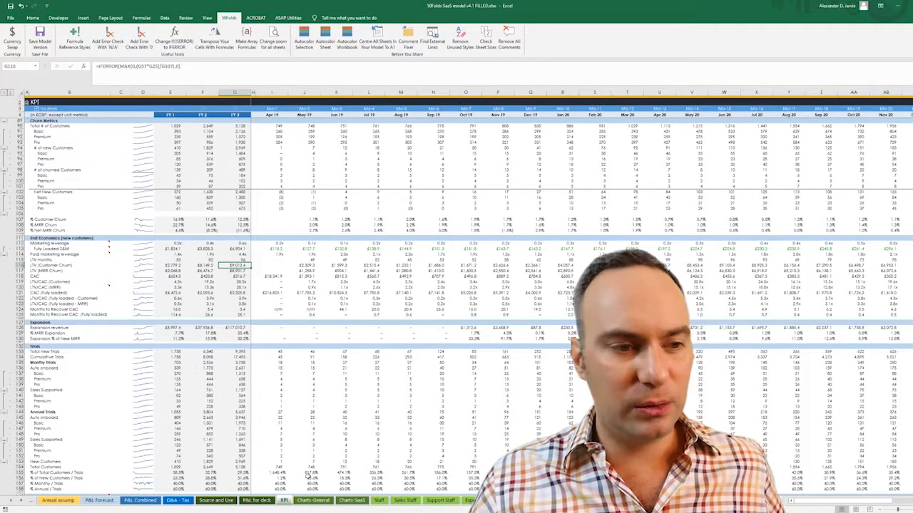
Go to the Staff sheet and look over the simple salary calculations, onboarding costs and other staff-related costs.
{"action": "left_click", "coordinate": [381, 502]}
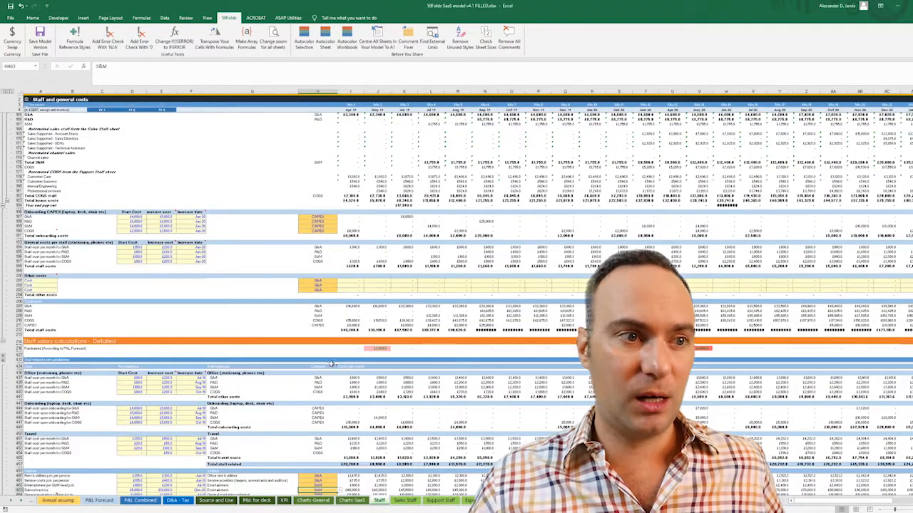
{"action": "scroll", "coordinate": [332, 365], "scroll_direction": "up", "scroll_amount": 10}
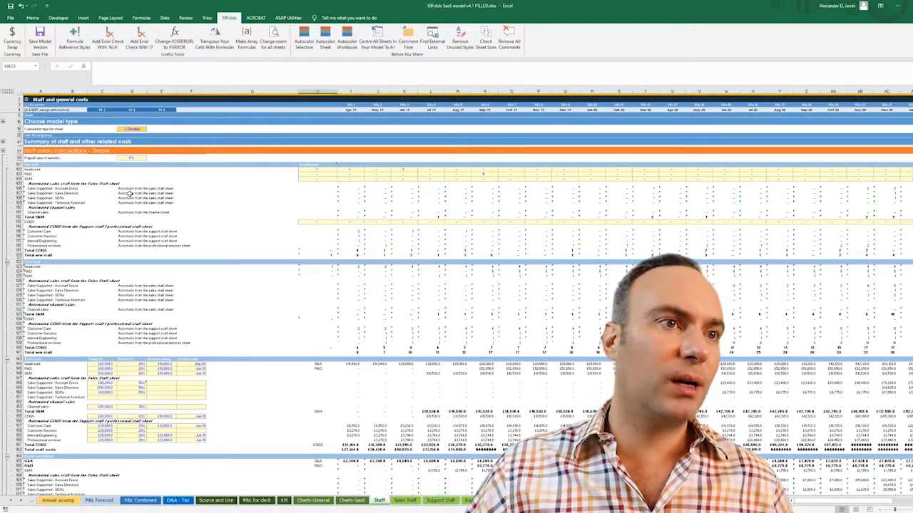
{"action": "scroll", "coordinate": [155, 196], "scroll_direction": "down", "scroll_amount": 7}
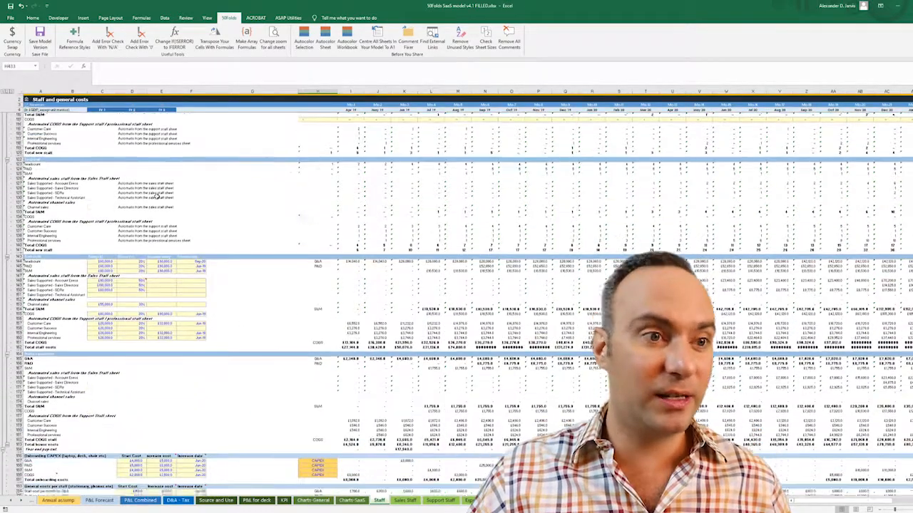
{"action": "scroll", "coordinate": [155, 196], "scroll_direction": "down", "scroll_amount": 15}
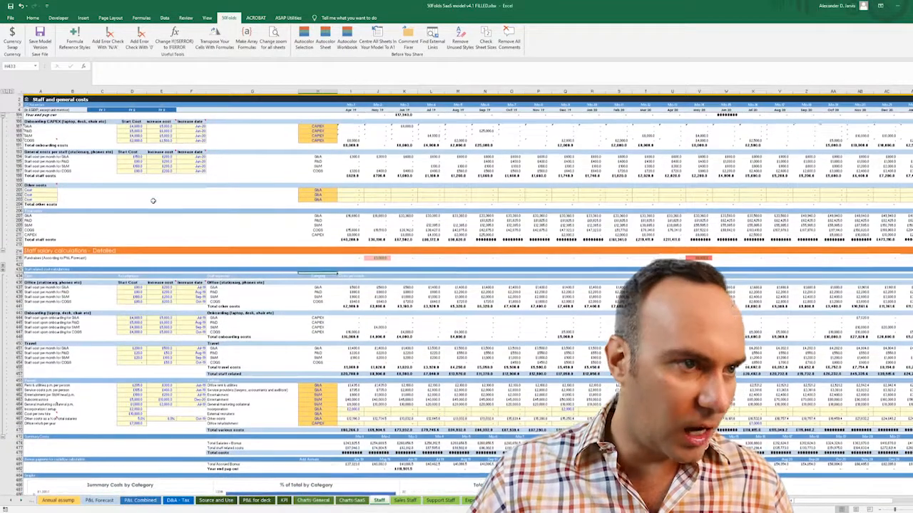
{"action": "scroll", "coordinate": [169, 234], "scroll_direction": "up", "scroll_amount": 20}
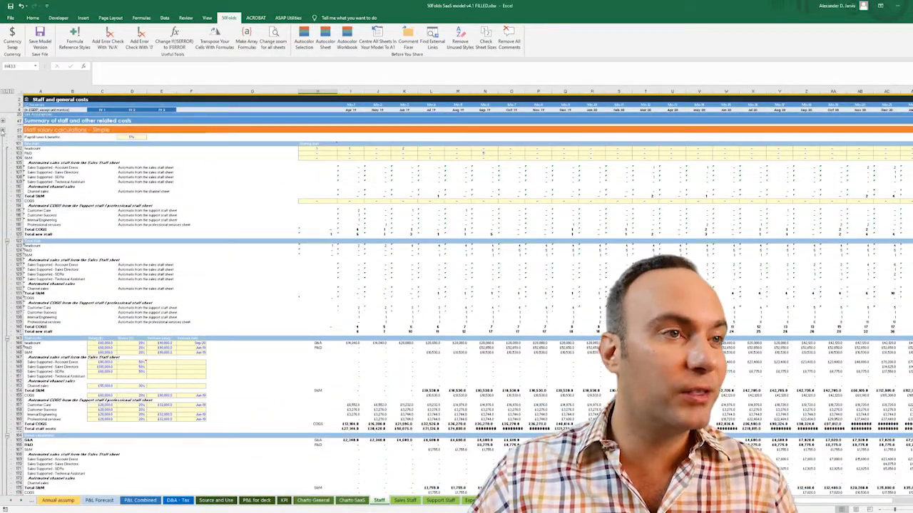
Collapse the simple staff salary calculations and expand the salary rows of the detailed staff section.
{"action": "left_click", "coordinate": [4, 142]}
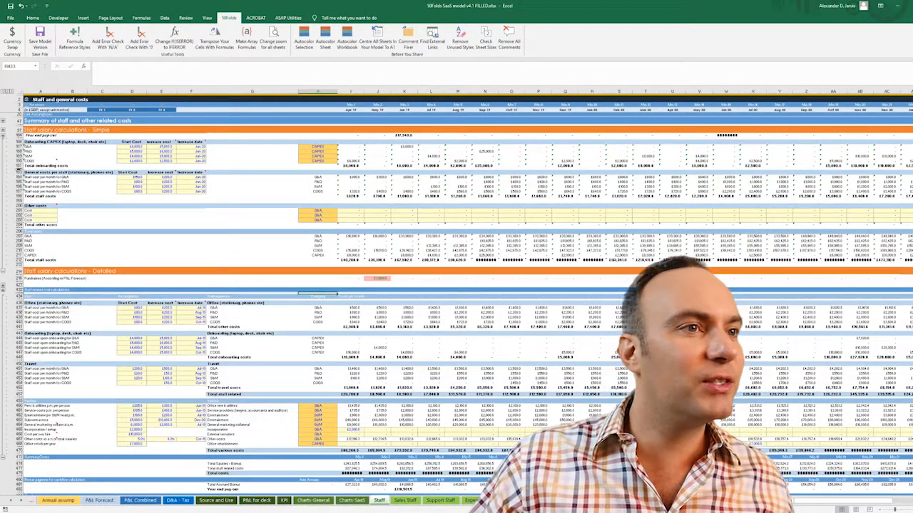
{"action": "left_click", "coordinate": [3, 167]}
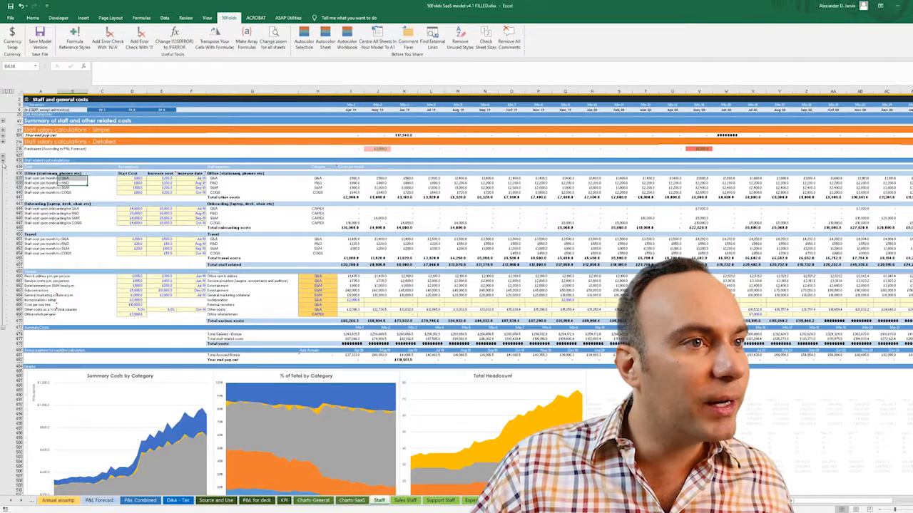
{"action": "left_click", "coordinate": [3, 162]}
{"action": "left_click", "coordinate": [3, 155]}
Review the detailed staff salary tables, checking the G&A roles, unused role rows and end dates.
{"action": "scroll", "coordinate": [61, 210], "scroll_direction": "down", "scroll_amount": 7}
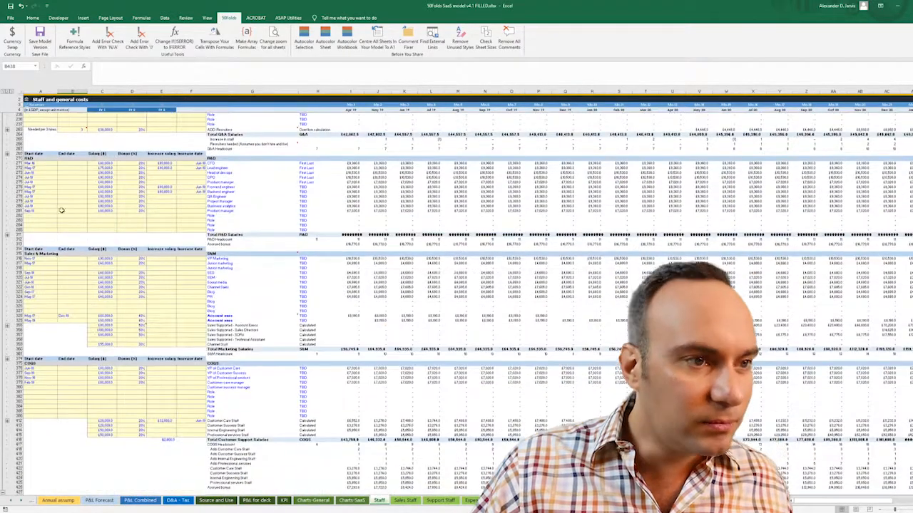
{"action": "left_click", "coordinate": [95, 223]}
{"action": "scroll", "coordinate": [299, 222], "scroll_direction": "up", "scroll_amount": 7}
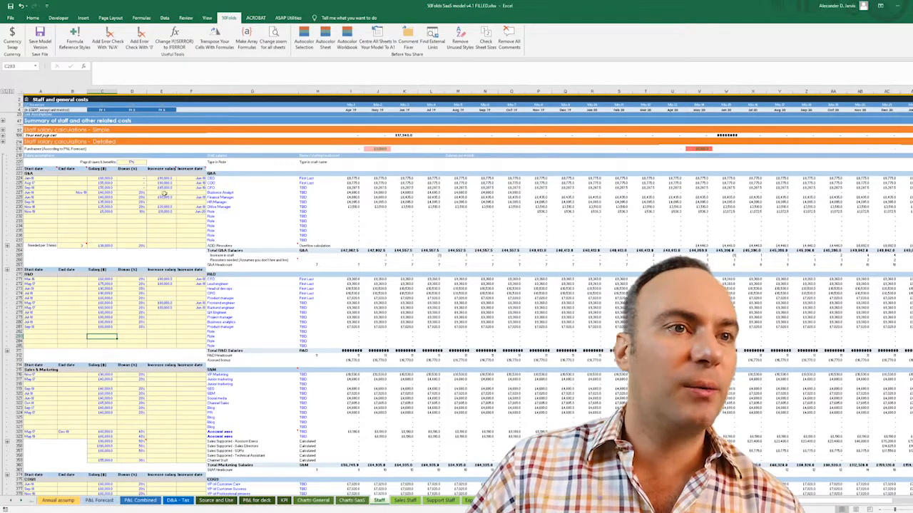
{"action": "left_click_drag", "start_coordinate": [212, 176], "coordinate": [322, 241]}
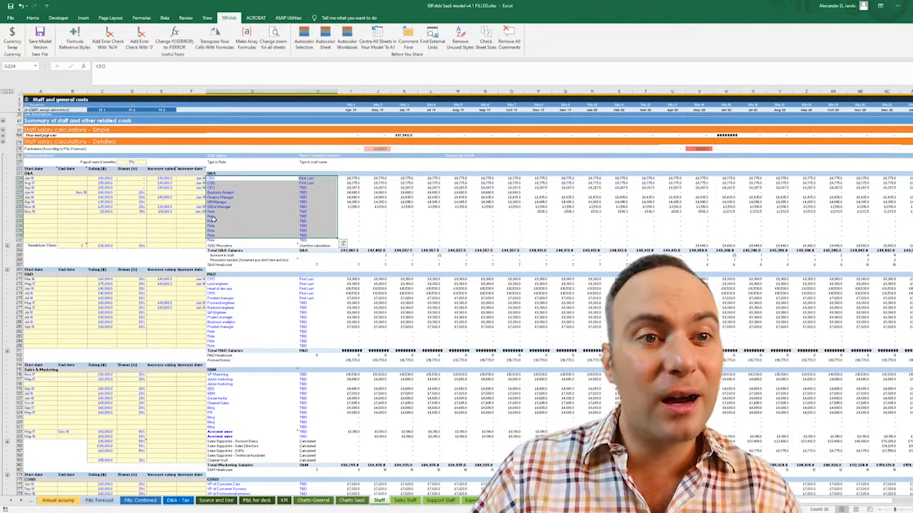
{"action": "left_click_drag", "start_coordinate": [213, 220], "coordinate": [290, 245]}
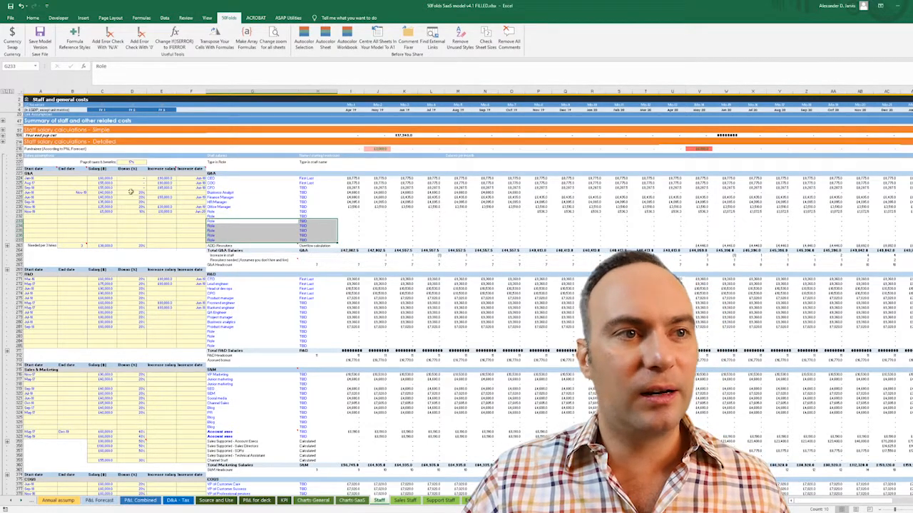
{"action": "left_click_drag", "start_coordinate": [73, 183], "coordinate": [78, 216]}
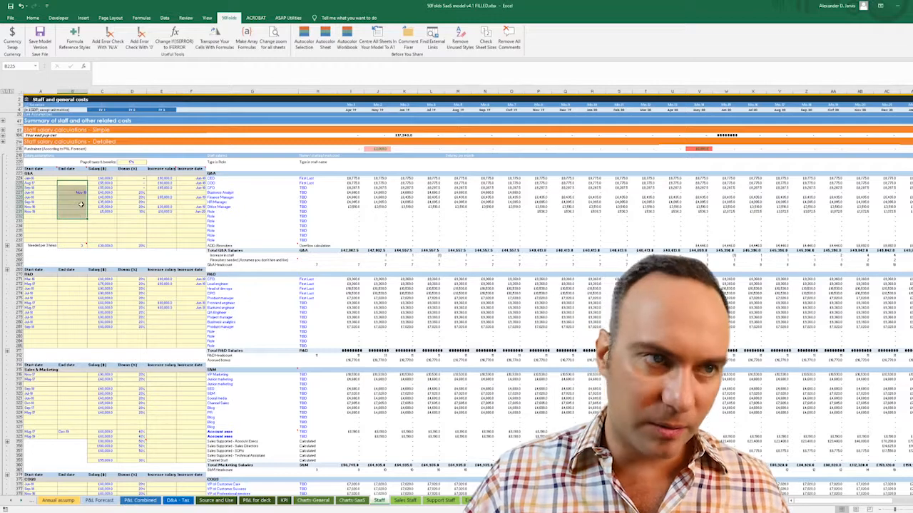
Review the detailed G&A bonus, salary increase and recruiter inputs, and check the R&D and Sales & Marketing roles on the Staff sheet.
{"action": "left_click_drag", "start_coordinate": [132, 179], "coordinate": [139, 221]}
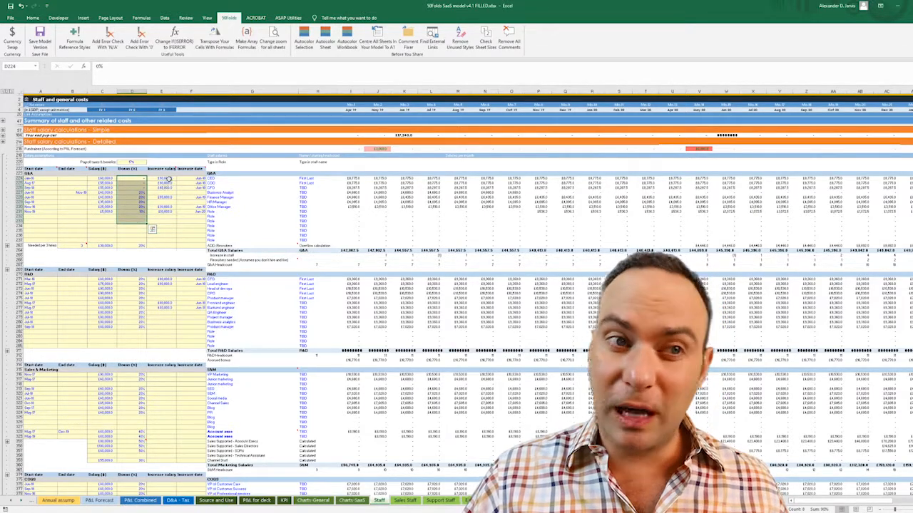
{"action": "left_click_drag", "start_coordinate": [168, 179], "coordinate": [193, 214]}
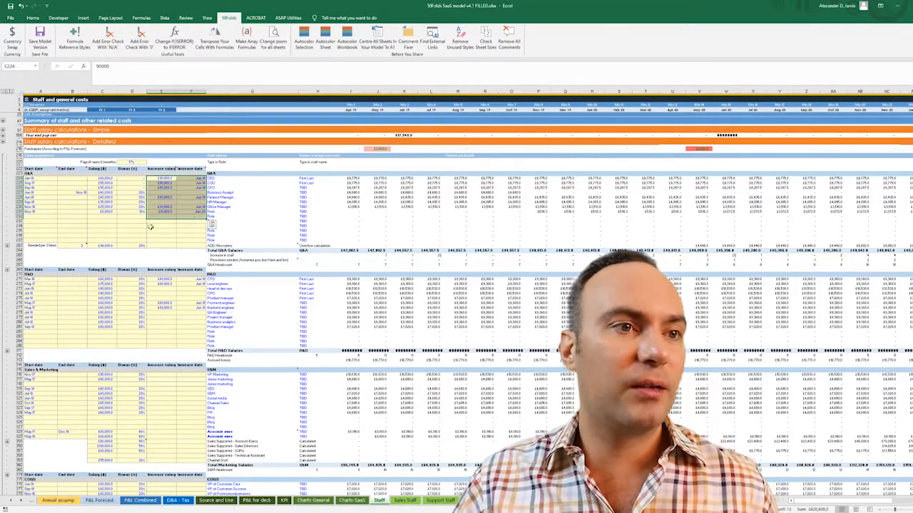
{"action": "left_click_drag", "start_coordinate": [76, 245], "coordinate": [105, 245]}
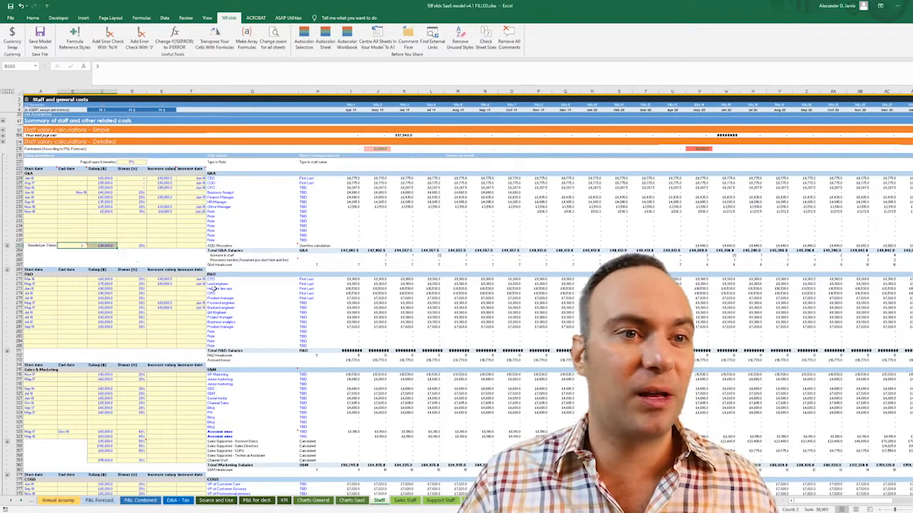
{"action": "left_click", "coordinate": [217, 289]}
{"action": "left_click", "coordinate": [225, 398]}
{"action": "scroll", "coordinate": [225, 398], "scroll_direction": "down", "scroll_amount": 12}
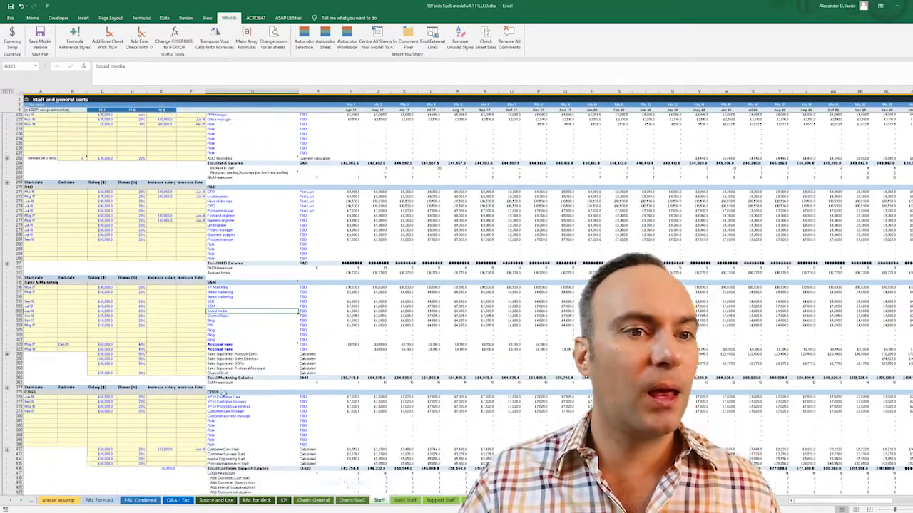
Examine the COGS headcount rows and the staff onboarding costs with their increase amounts and dates.
{"action": "left_click_drag", "start_coordinate": [218, 364], "coordinate": [291, 408]}
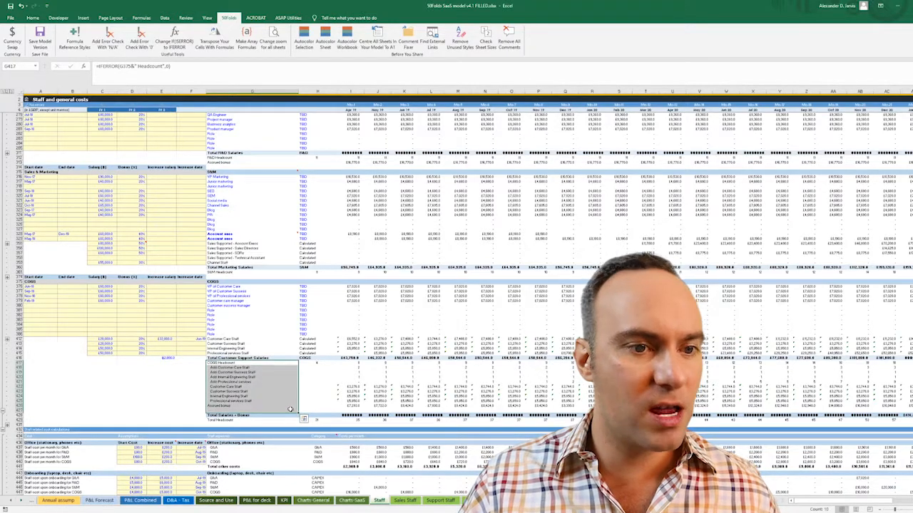
{"action": "scroll", "coordinate": [286, 407], "scroll_direction": "down", "scroll_amount": 8}
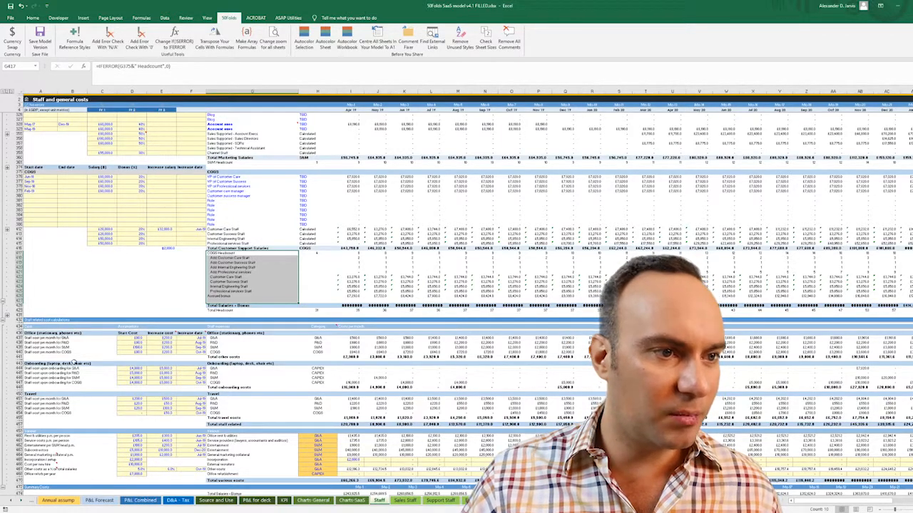
{"action": "left_click", "coordinate": [135, 368]}
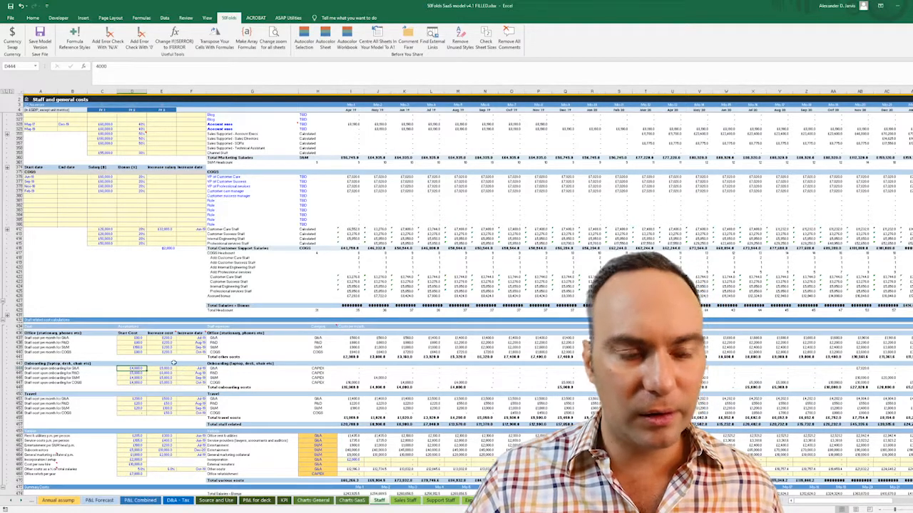
{"action": "left_click", "coordinate": [198, 368]}
{"action": "left_click", "coordinate": [165, 368]}
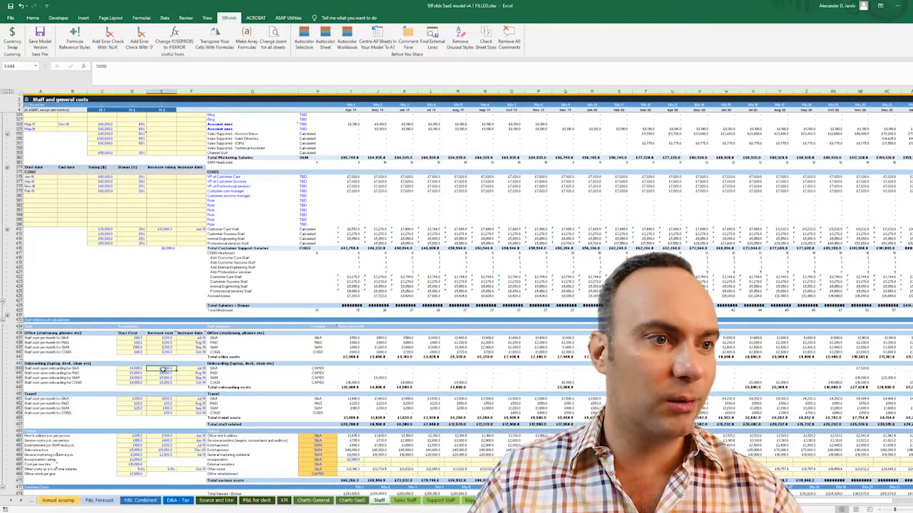
{"action": "scroll", "coordinate": [161, 369], "scroll_direction": "down", "scroll_amount": 3}
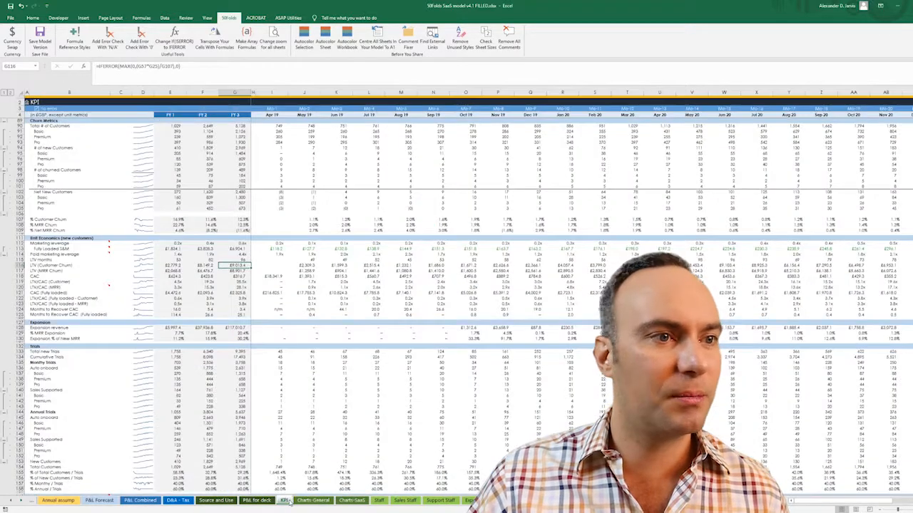
Return to the KPI sheet and look over the cash burn, bookings and MRR sections.
{"action": "left_click", "coordinate": [284, 501]}
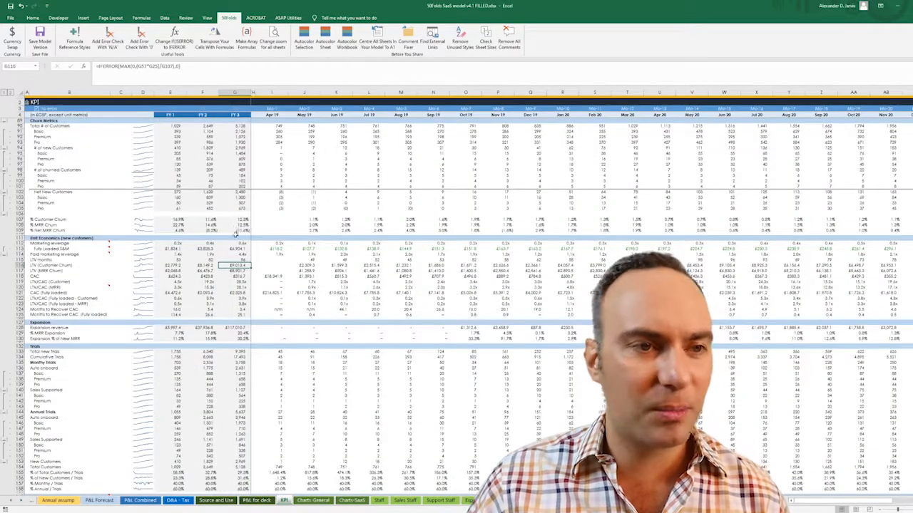
{"action": "scroll", "coordinate": [142, 235], "scroll_direction": "up", "scroll_amount": 15}
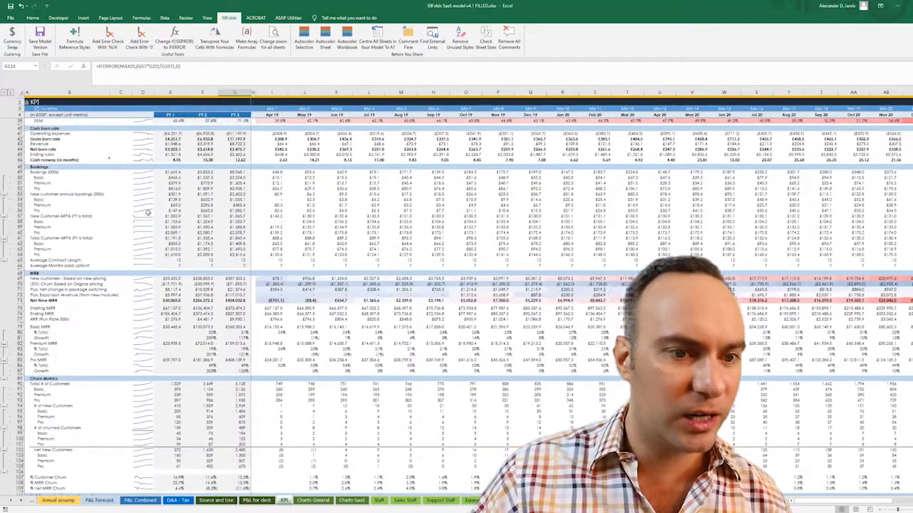
On the Sales Staff sheet, try setting the sheet switch to 2. Off, and undo that change.
{"action": "left_click", "coordinate": [404, 501]}
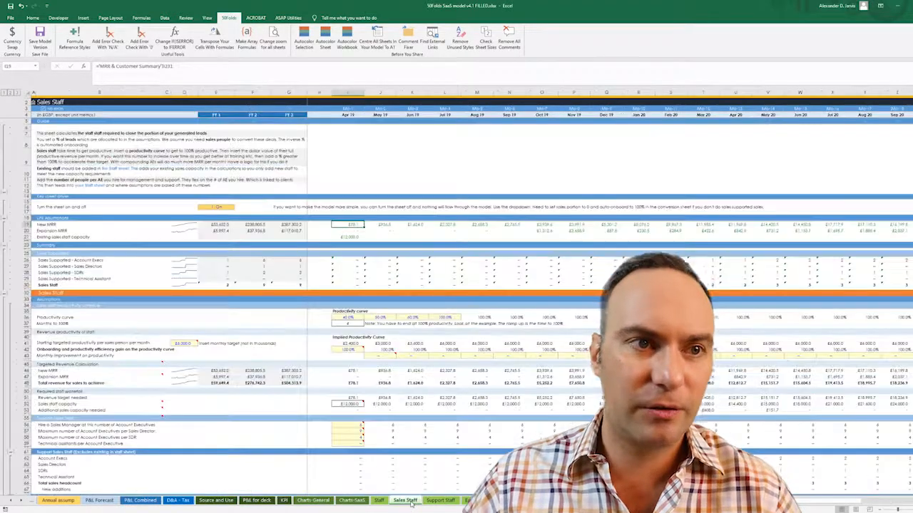
{"action": "left_click", "coordinate": [218, 206]}
{"action": "key", "text": "alt+Down"}
{"action": "key", "text": "Down"}
{"action": "key", "text": "Return"}
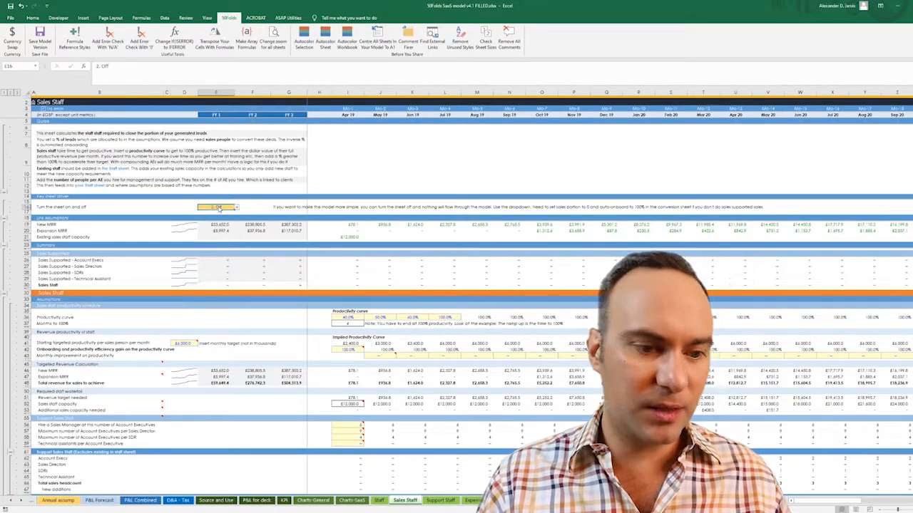
{"action": "key", "text": "ctrl+z"}
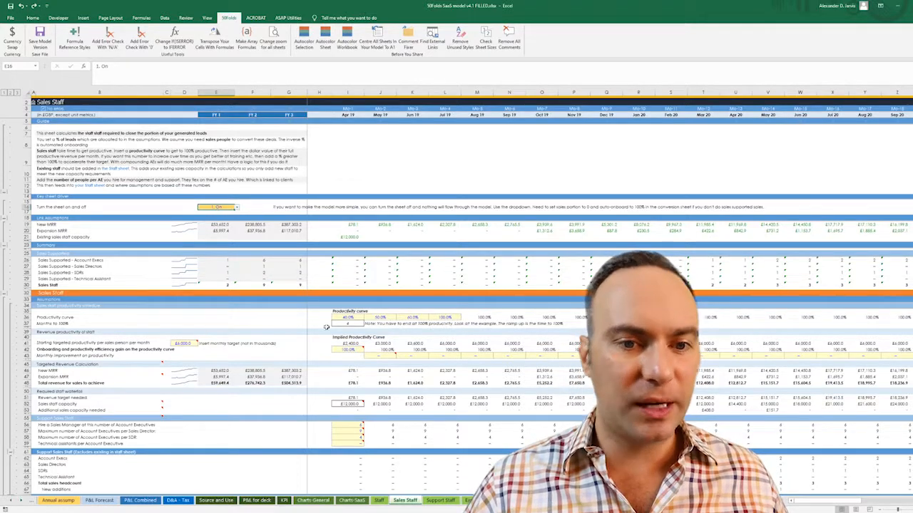
Look over the Support Staff sheet and the summary of the payment and tech costs sheet.
{"action": "left_click", "coordinate": [431, 500]}
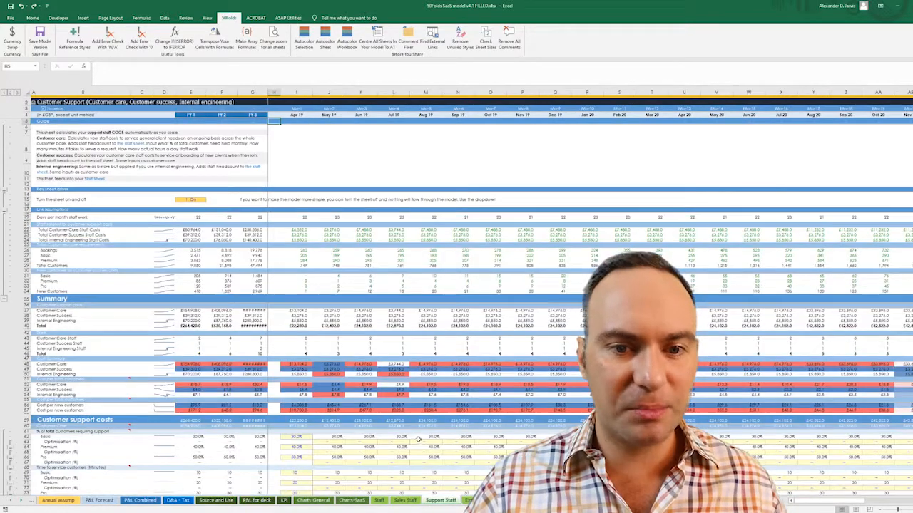
{"action": "left_click", "coordinate": [473, 501]}
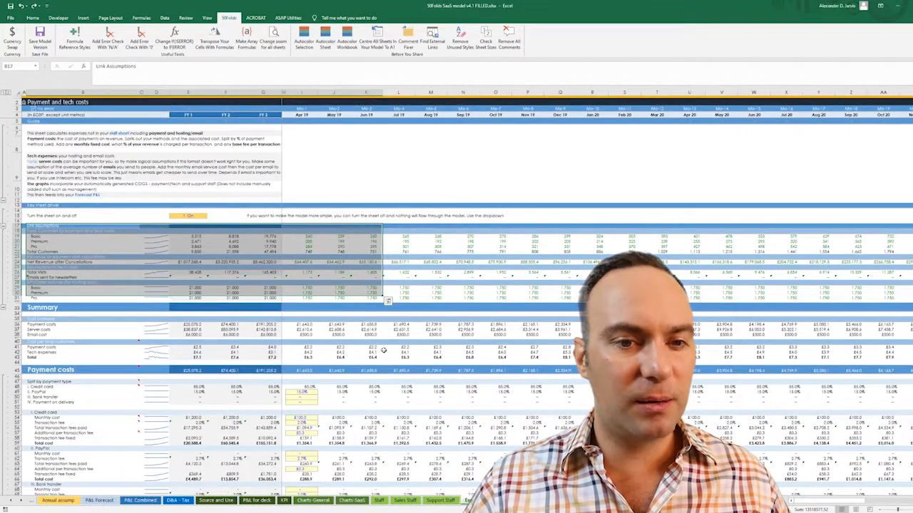
{"action": "left_click", "coordinate": [367, 370]}
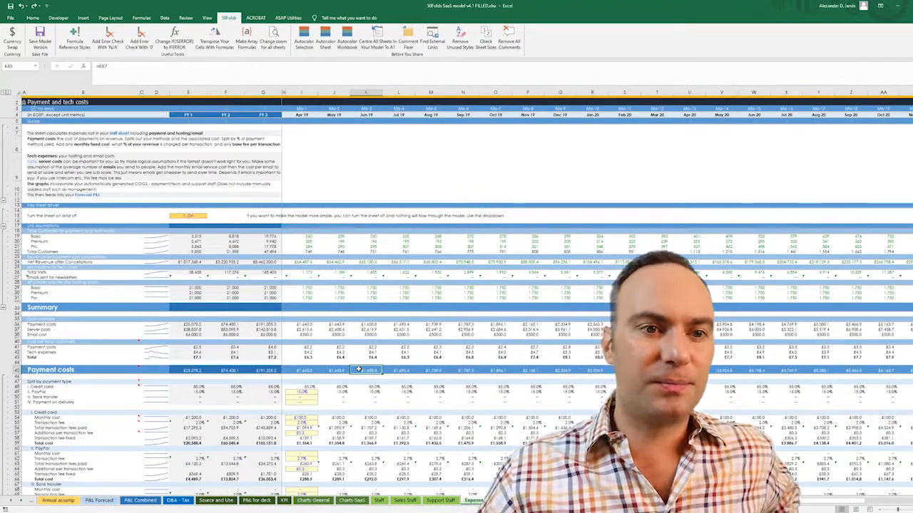
Set the Apr 19 PayPal share in the split by payment type to 0%.
{"action": "scroll", "coordinate": [361, 367], "scroll_direction": "down", "scroll_amount": 6}
{"action": "scroll", "coordinate": [360, 365], "scroll_direction": "down", "scroll_amount": 1}
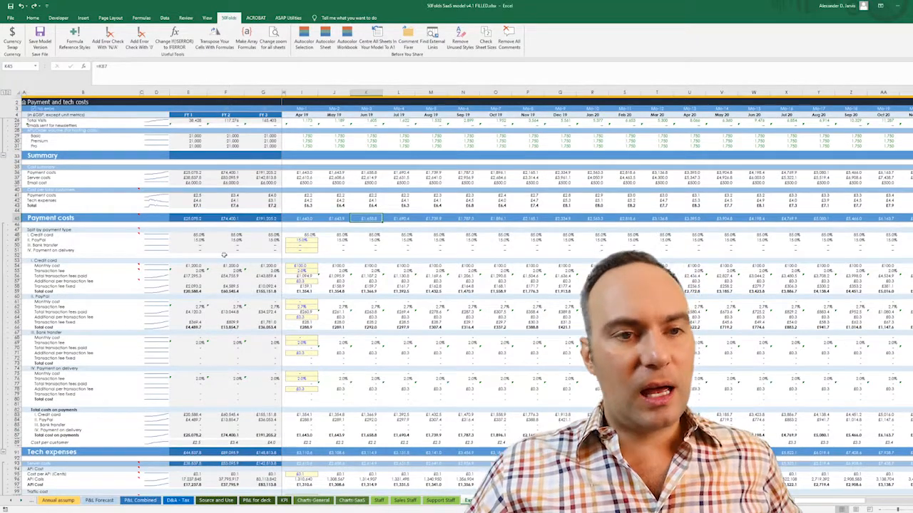
{"action": "left_click", "coordinate": [300, 240]}
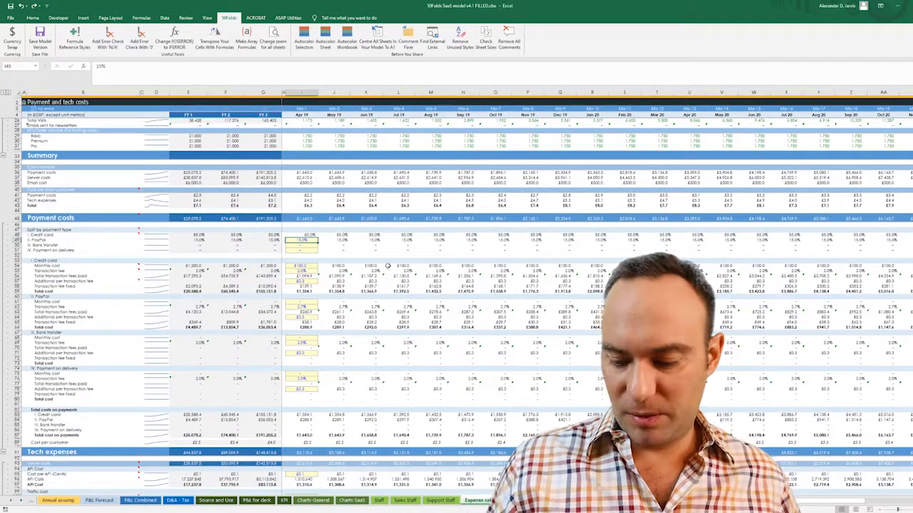
{"action": "key", "text": "Delete"}
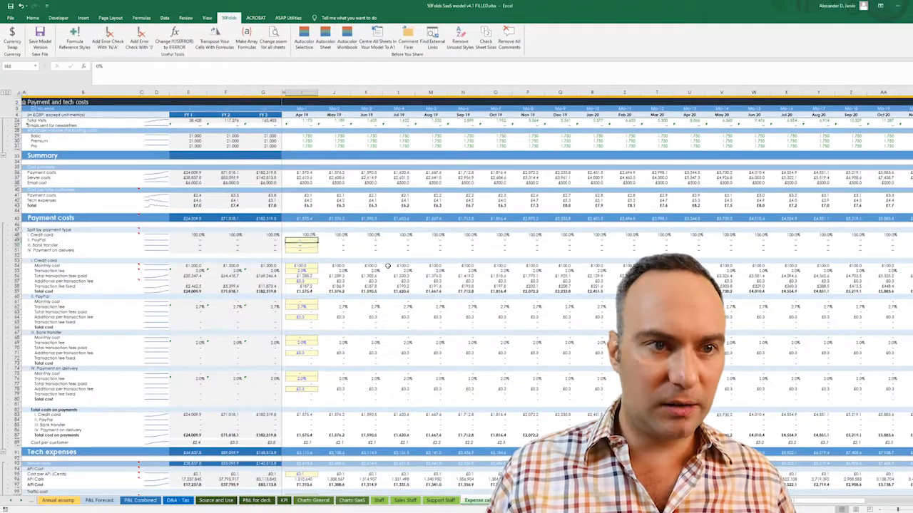
{"action": "key", "text": "Up"}
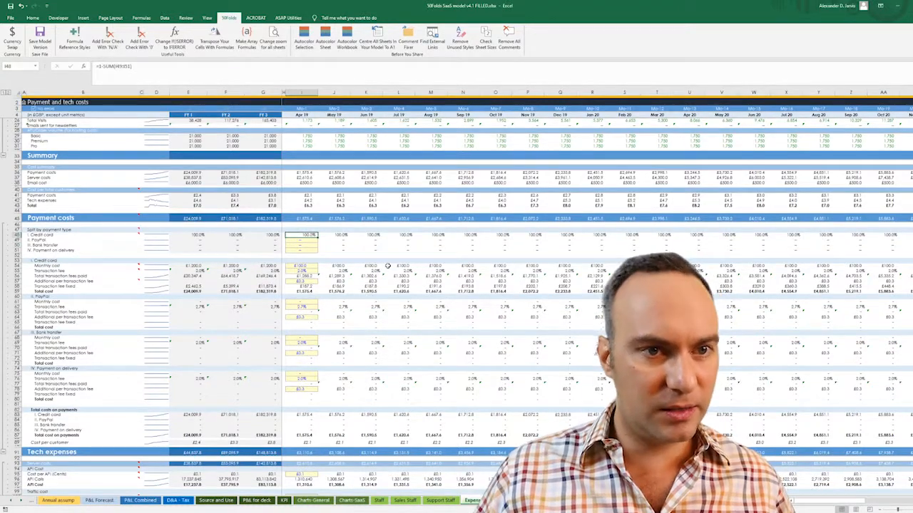
Examine the credit card monthly cost and transaction fees, the total costs on payments, and the tech expenses.
{"action": "left_click", "coordinate": [316, 270]}
{"action": "key", "text": "Down"}
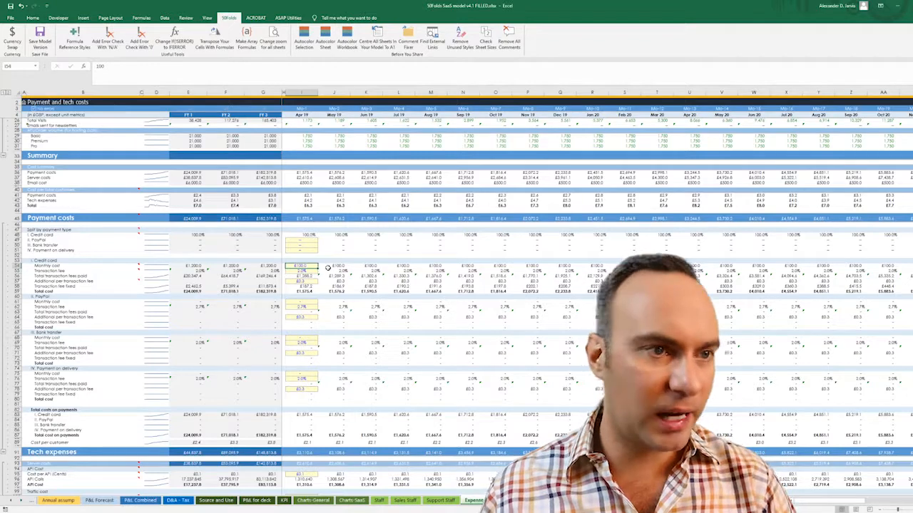
{"action": "key", "text": "Down"}
{"action": "key", "text": "Down"}
{"action": "key", "text": "Down"}
{"action": "key", "text": "Down"}
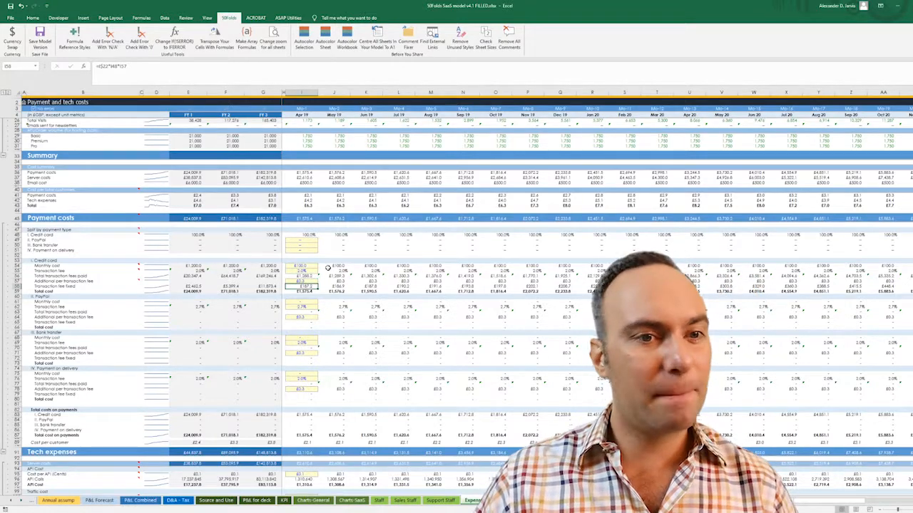
{"action": "scroll", "coordinate": [328, 267], "scroll_direction": "down", "scroll_amount": 3}
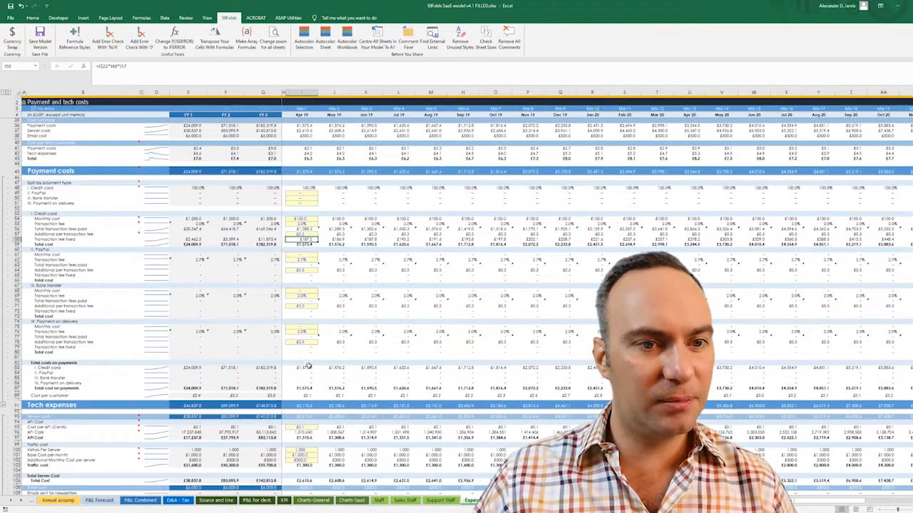
{"action": "left_click", "coordinate": [308, 367]}
{"action": "scroll", "coordinate": [328, 413], "scroll_direction": "down", "scroll_amount": 4}
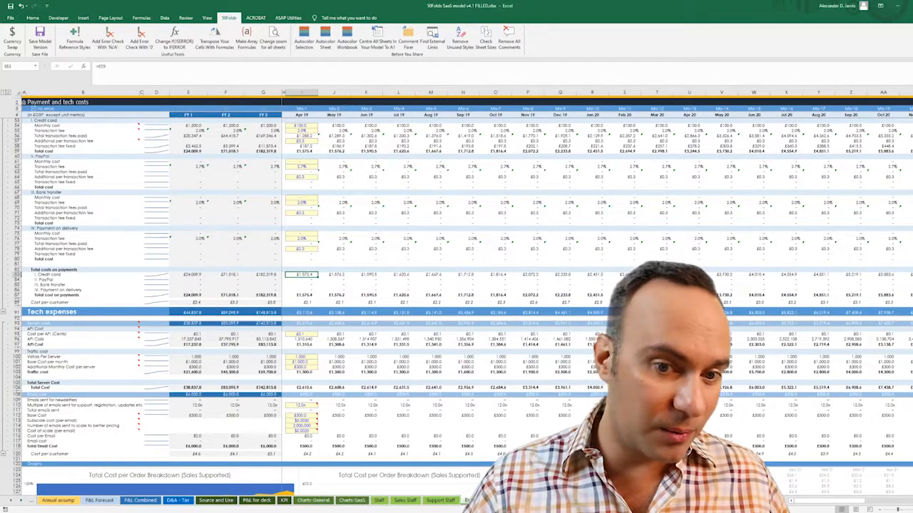
Go to the expansion revenue calculations sheet and inspect the Basic package's expansion type options.
{"action": "left_click", "coordinate": [613, 500]}
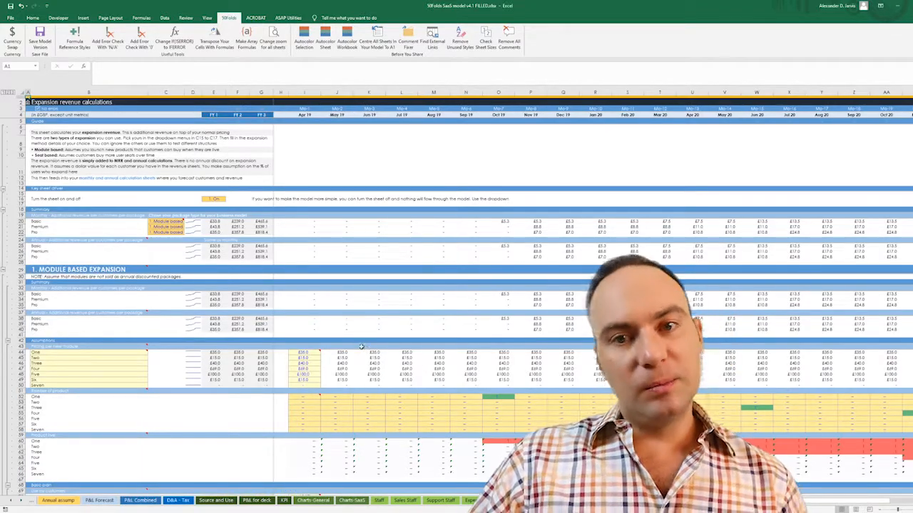
{"action": "left_click", "coordinate": [358, 324]}
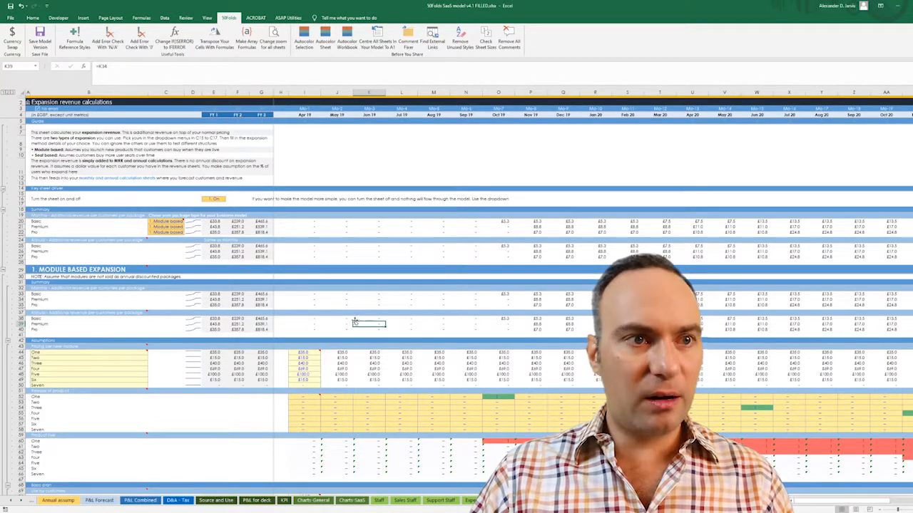
{"action": "left_click", "coordinate": [168, 222]}
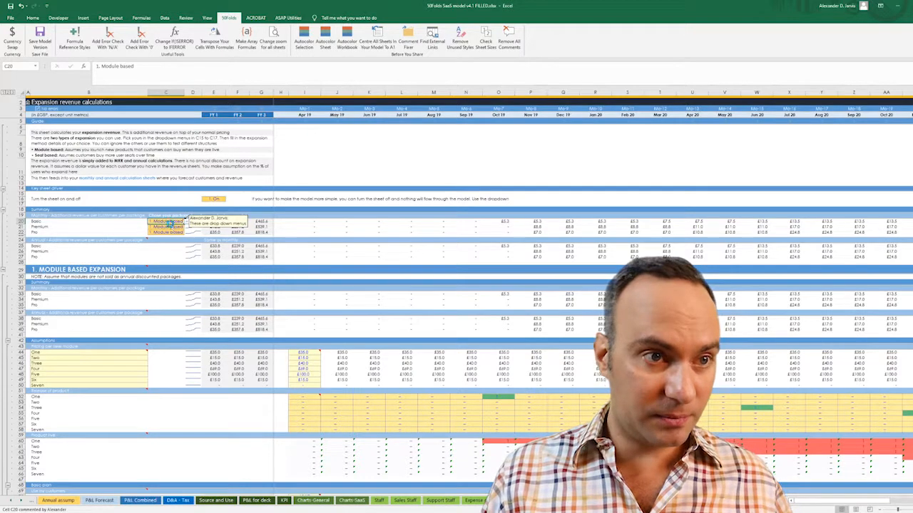
{"action": "key", "text": "alt+Down"}
{"action": "left_click", "coordinate": [169, 223]}
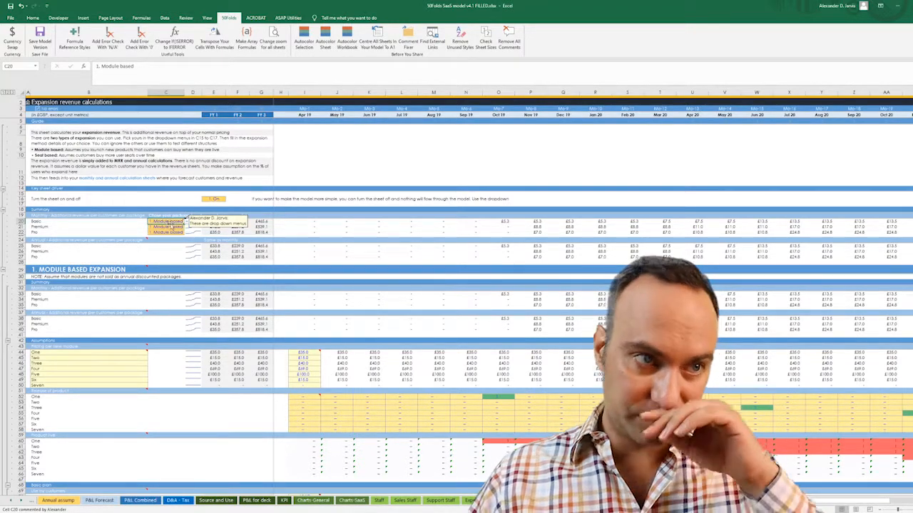
Select 1. On for the expansion revenue sheet switch and 1. Module based as the Basic package's expansion type.
{"action": "left_click", "coordinate": [223, 200]}
{"action": "left_click", "coordinate": [225, 201]}
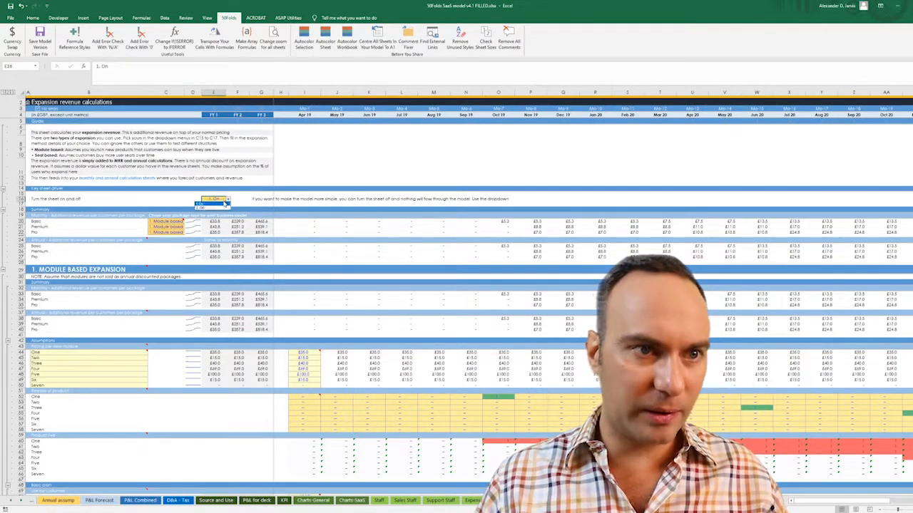
{"action": "left_click", "coordinate": [225, 204]}
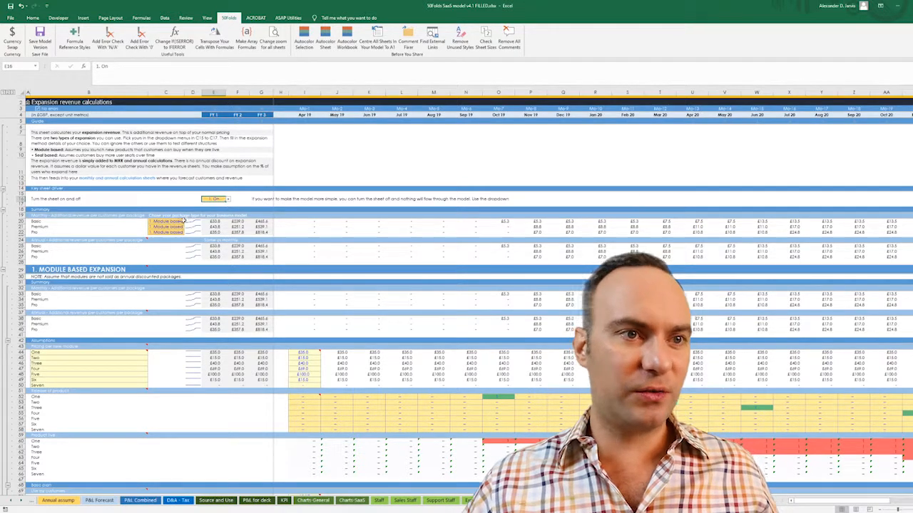
{"action": "left_click", "coordinate": [180, 221]}
{"action": "left_click", "coordinate": [180, 222]}
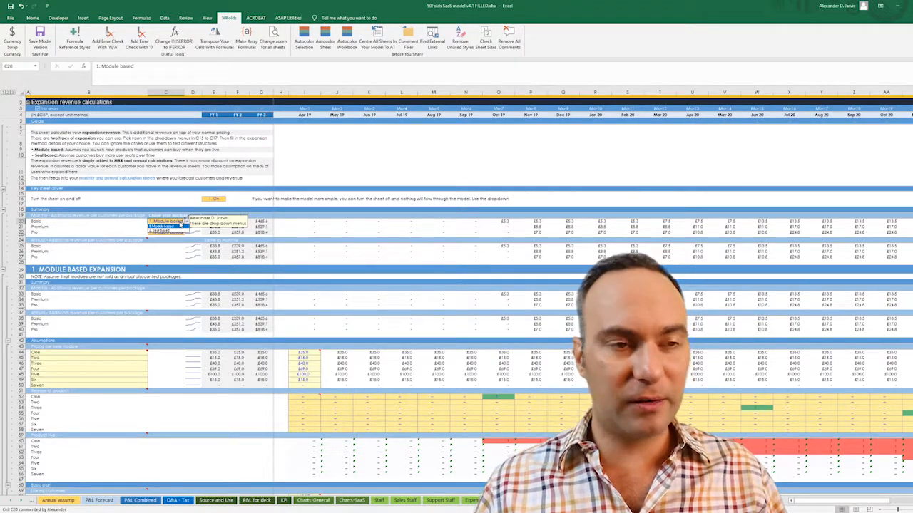
{"action": "left_click", "coordinate": [177, 226]}
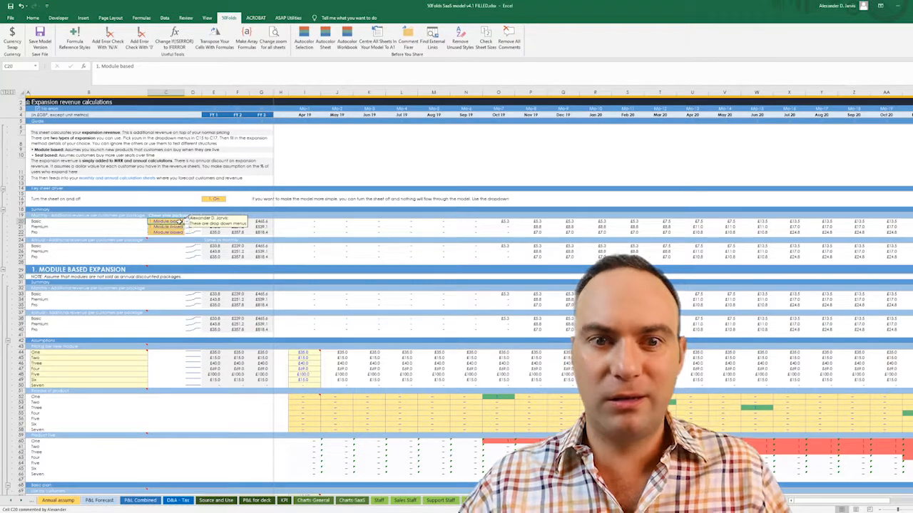
Rename the first module, One, in the pricing per new module list as Chat roulette.
{"action": "left_click", "coordinate": [346, 294]}
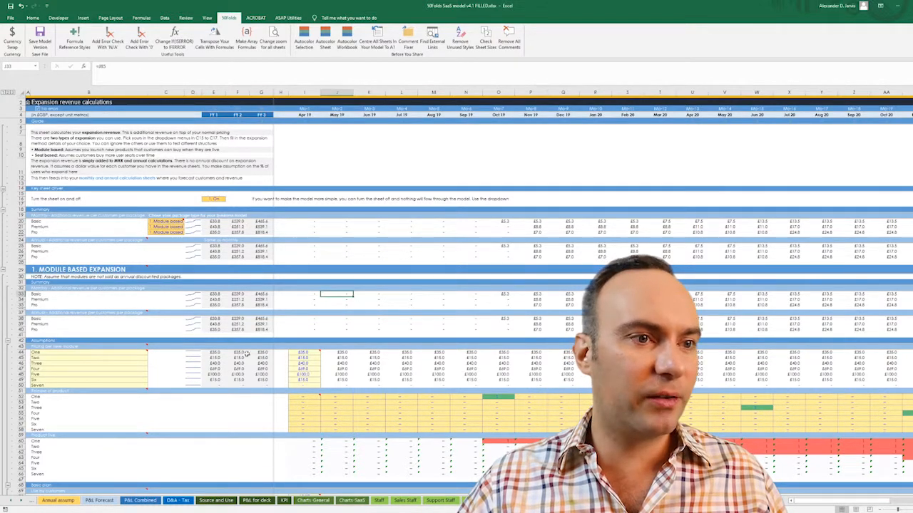
{"action": "left_click_drag", "start_coordinate": [100, 353], "coordinate": [110, 387]}
{"action": "key", "text": "F2"}
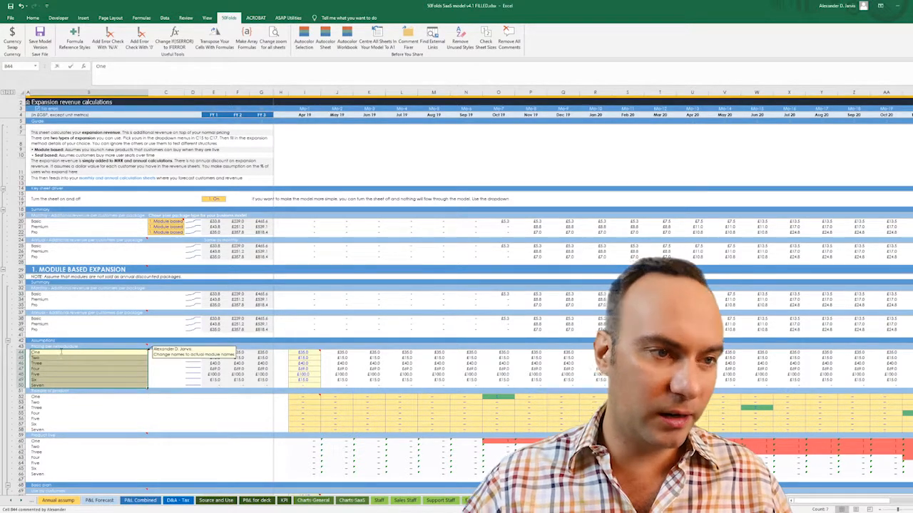
{"action": "left_click", "coordinate": [60, 355]}
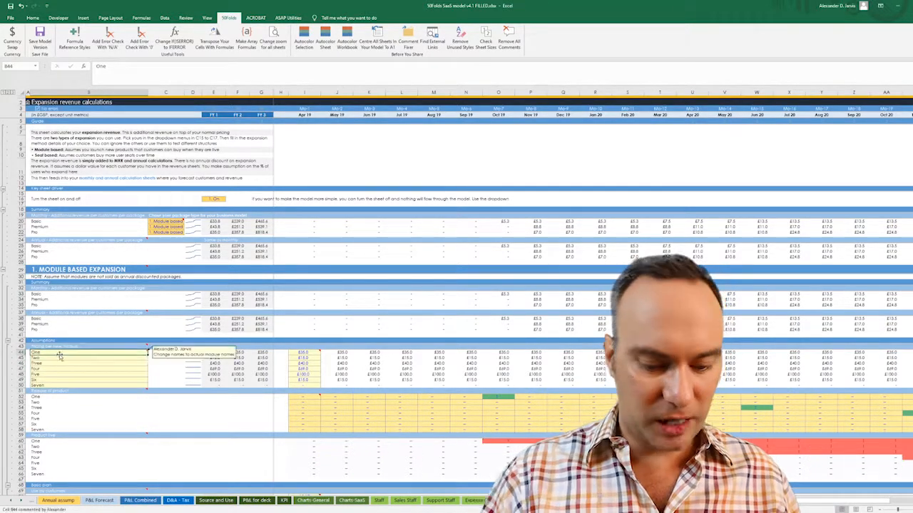
{"action": "type", "text": "Cl"}
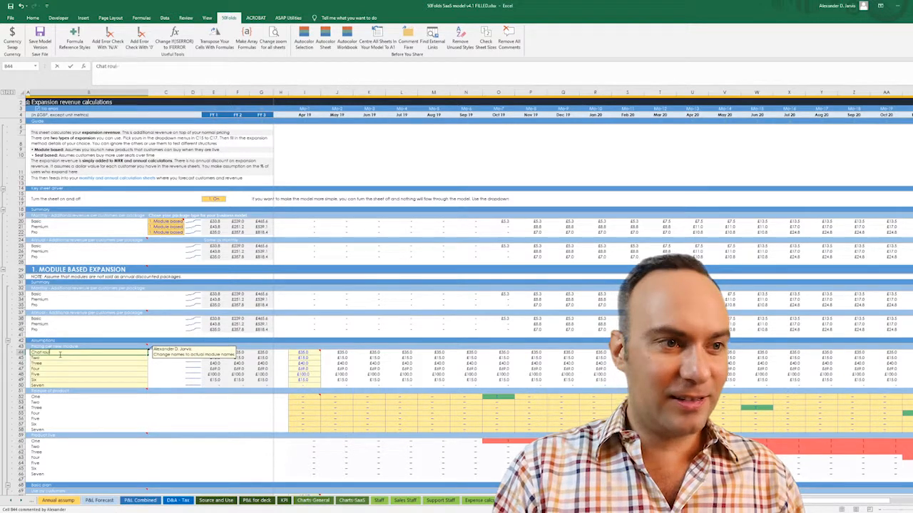
{"action": "type", "text": "at roulette"}
{"action": "key", "text": "Return"}
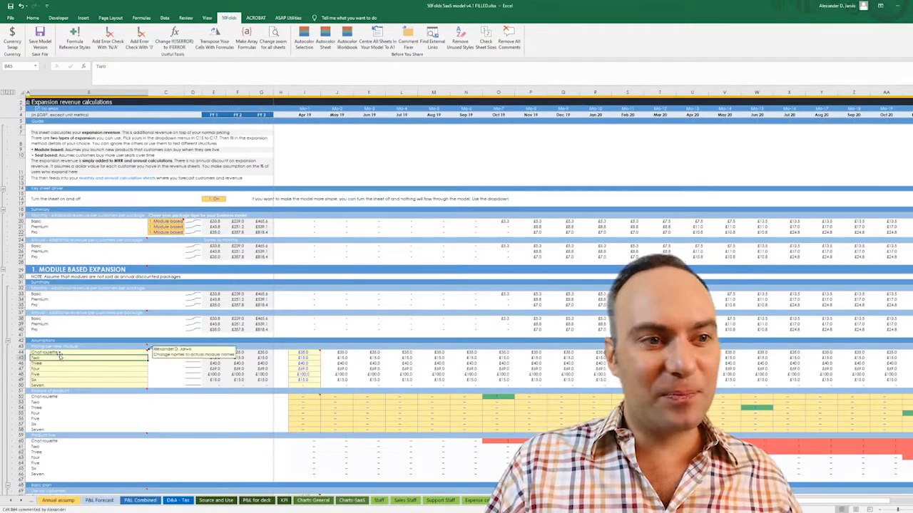
Inspect the Apr 19 Chat roulette price, the product release schedule and the Basic plan's module use percentages by customers.
{"action": "key", "text": "Up"}
{"action": "key", "text": "Right"}
{"action": "key", "text": "Right"}
{"action": "key", "text": "Right"}
{"action": "key", "text": "Right"}
{"action": "key", "text": "Right"}
{"action": "key", "text": "Right"}
{"action": "key", "text": "Right"}
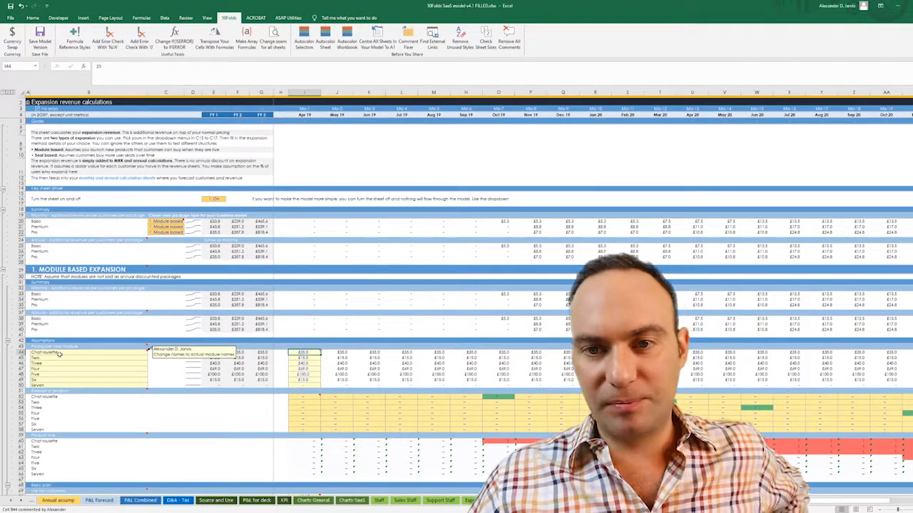
{"action": "scroll", "coordinate": [524, 412], "scroll_direction": "down", "scroll_amount": 8}
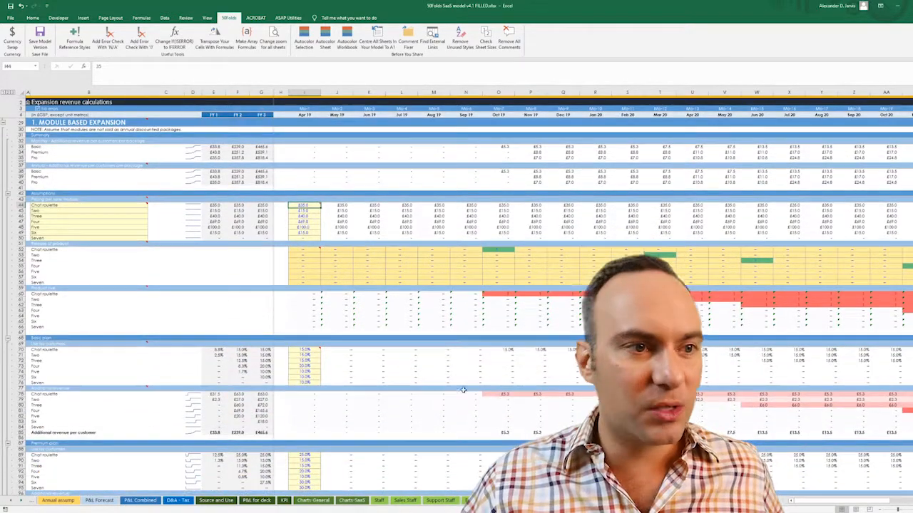
{"action": "left_click_drag", "start_coordinate": [298, 349], "coordinate": [303, 383]}
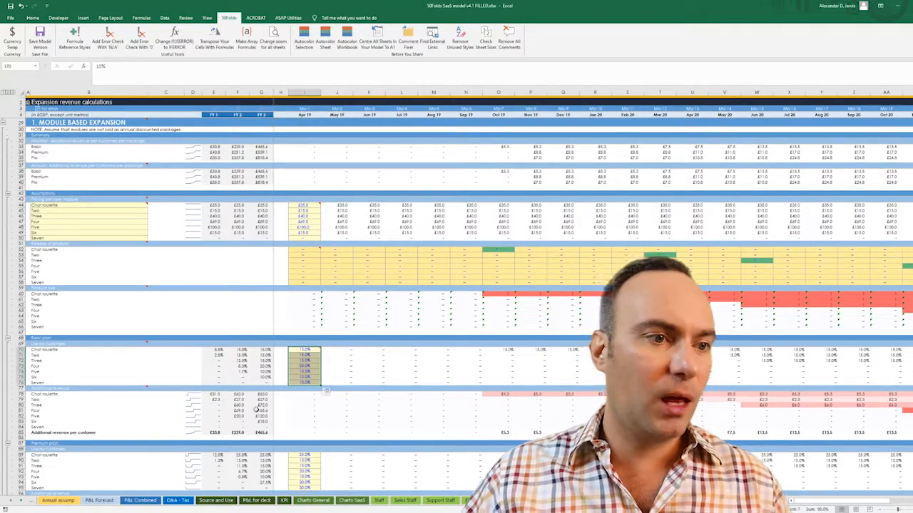
Examine the seat based expansion assumptions for additional seats, price per additional seat and share of customers that expand.
{"action": "scroll", "coordinate": [255, 409], "scroll_direction": "down", "scroll_amount": 8}
{"action": "scroll", "coordinate": [271, 399], "scroll_direction": "down", "scroll_amount": 12}
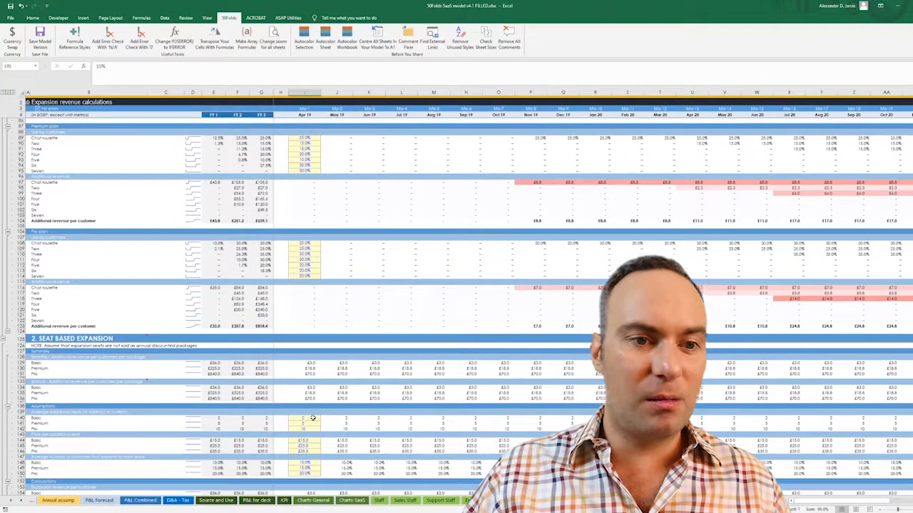
{"action": "left_click_drag", "start_coordinate": [303, 418], "coordinate": [303, 429]}
{"action": "left_click", "coordinate": [305, 473]}
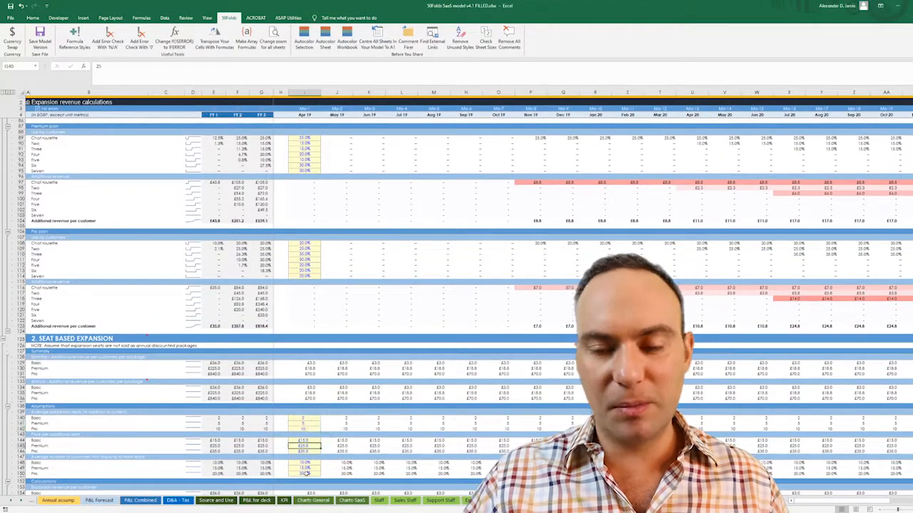
{"action": "scroll", "coordinate": [474, 467], "scroll_direction": "down", "scroll_amount": 1}
{"action": "scroll", "coordinate": [473, 465], "scroll_direction": "down", "scroll_amount": 8}
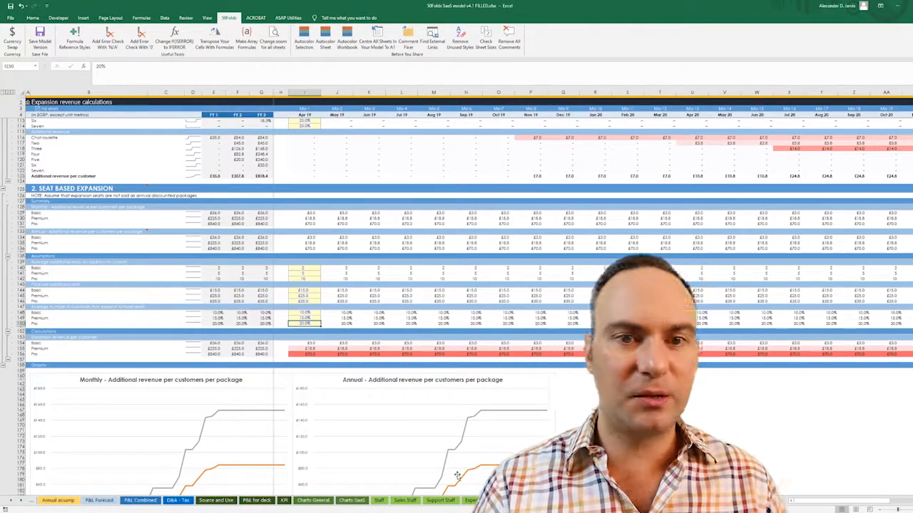
{"action": "left_click", "coordinate": [427, 330]}
{"action": "left_click", "coordinate": [413, 291]}
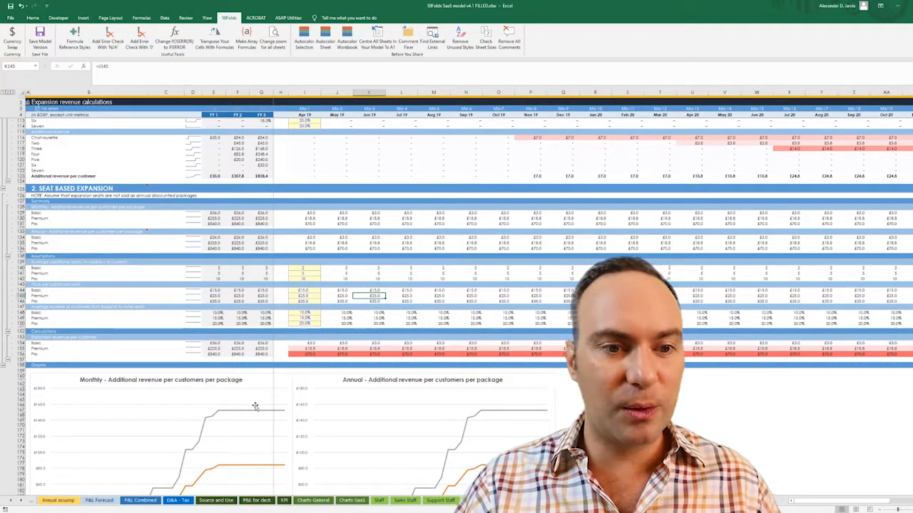
Review the KPI sheet, the general charts and the SaaS charts.
{"action": "left_click", "coordinate": [283, 500]}
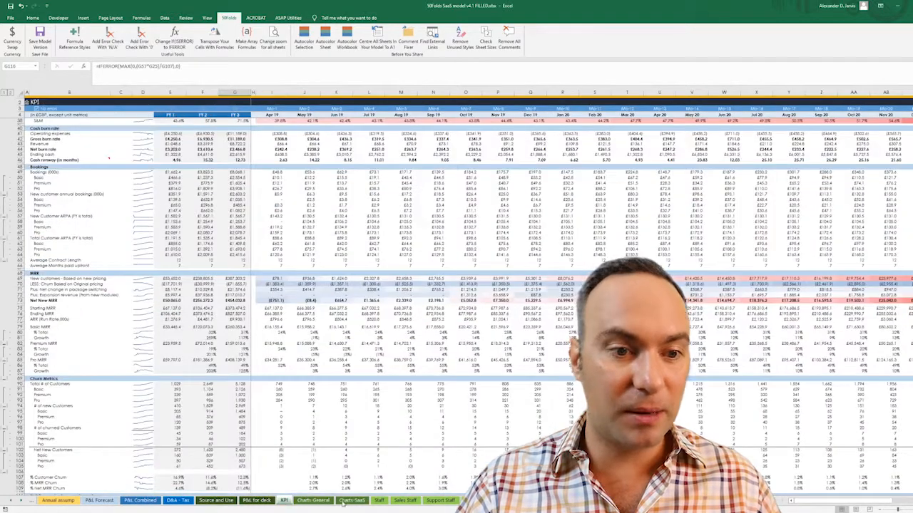
{"action": "left_click", "coordinate": [317, 501]}
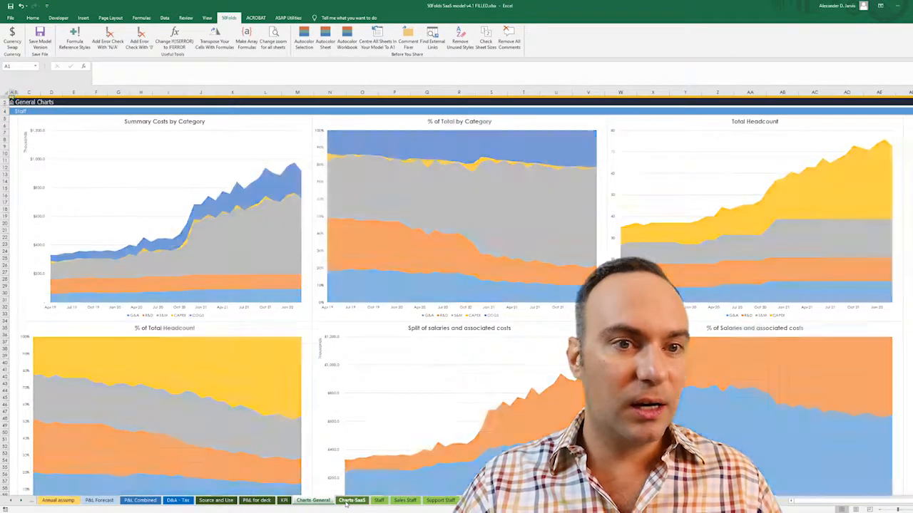
{"action": "left_click", "coordinate": [347, 501]}
{"action": "scroll", "coordinate": [256, 401], "scroll_direction": "down", "scroll_amount": 20}
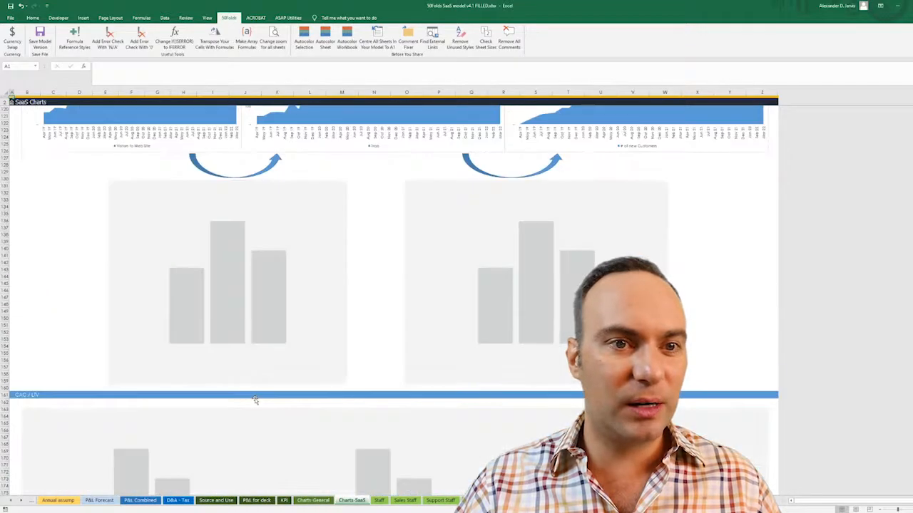
{"action": "scroll", "coordinate": [256, 401], "scroll_direction": "up", "scroll_amount": 20}
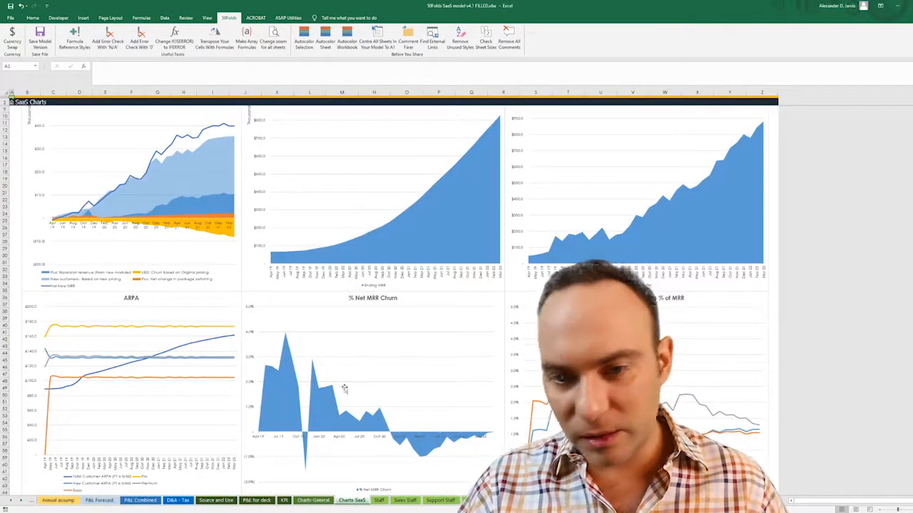
Go to the professional services sheet and examine its on/off switch, customer percentages, project charges, service costs and revenue summary.
{"action": "left_click", "coordinate": [584, 501]}
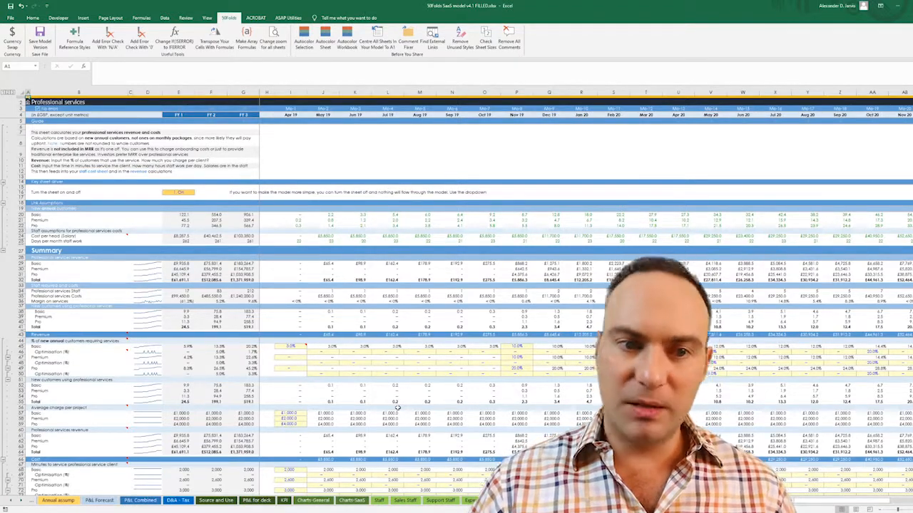
{"action": "left_click", "coordinate": [267, 374]}
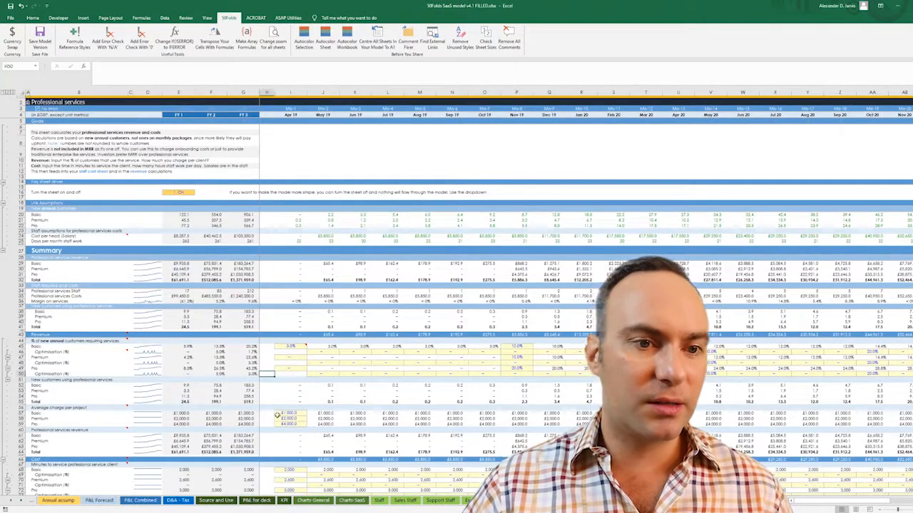
{"action": "scroll", "coordinate": [278, 406], "scroll_direction": "down", "scroll_amount": 7}
{"action": "left_click", "coordinate": [298, 401]}
{"action": "scroll", "coordinate": [302, 398], "scroll_direction": "up", "scroll_amount": 7}
{"action": "scroll", "coordinate": [302, 398], "scroll_direction": "down", "scroll_amount": 1}
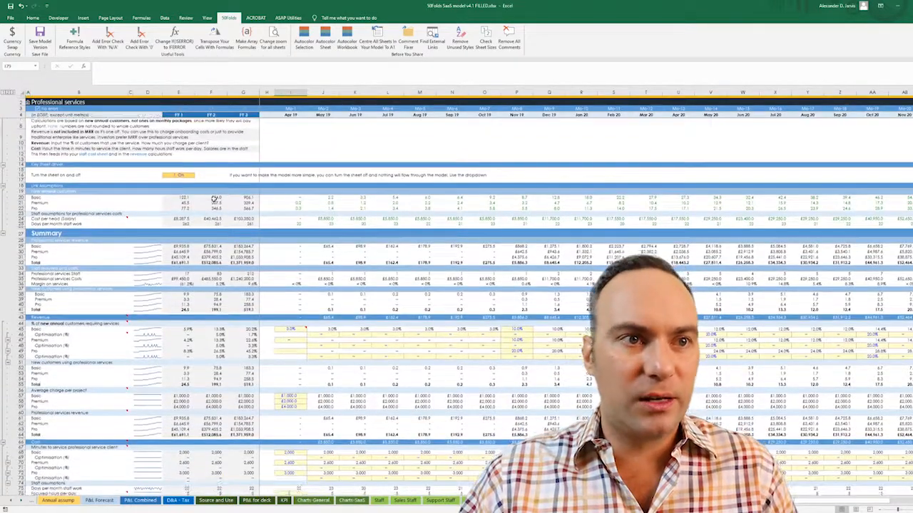
{"action": "left_click", "coordinate": [190, 173]}
{"action": "left_click", "coordinate": [394, 263]}
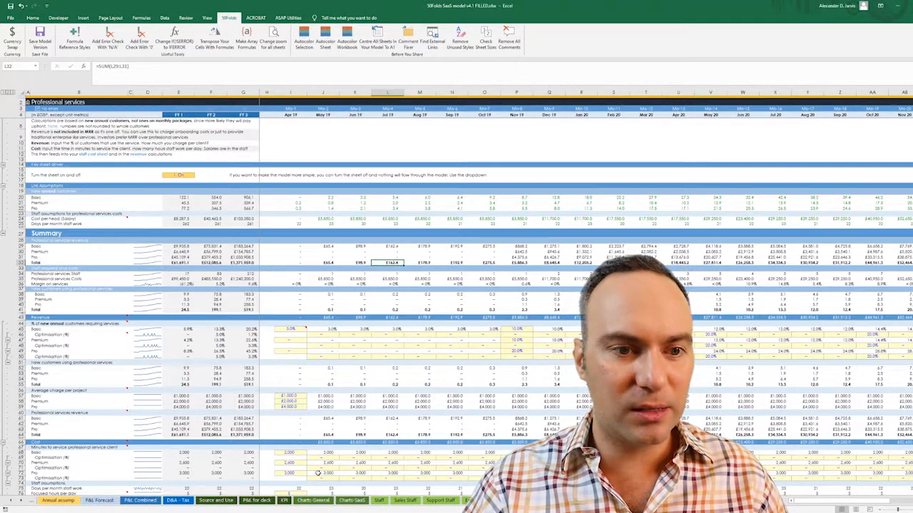
Revisit the KPI sheet, and switch to the P&L Forecast sheet.
{"action": "left_click", "coordinate": [286, 501]}
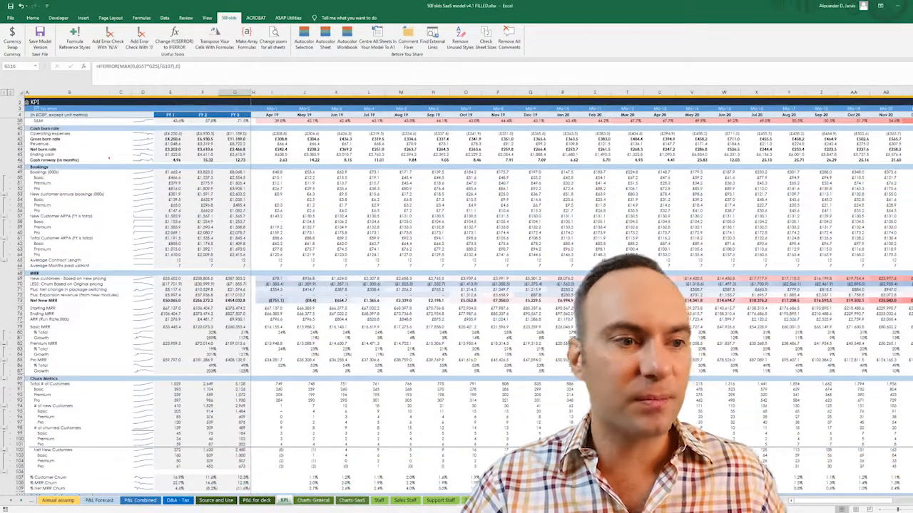
{"action": "left_click", "coordinate": [21, 503]}
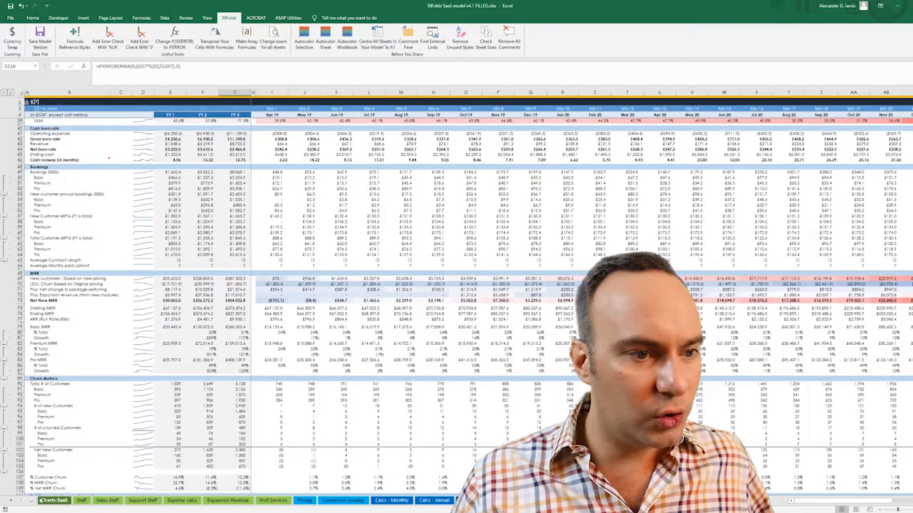
{"action": "left_click", "coordinate": [10, 503]}
{"action": "left_click", "coordinate": [9, 503]}
{"action": "left_click", "coordinate": [10, 503]}
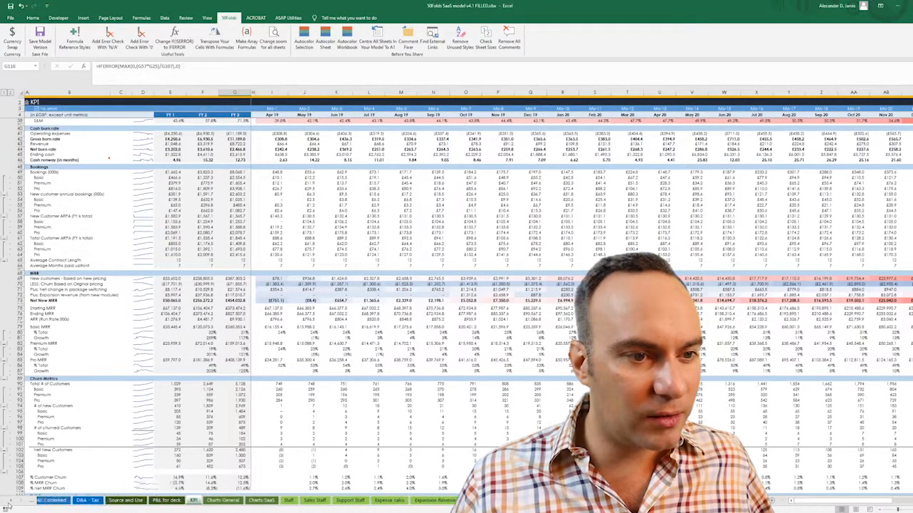
{"action": "left_click", "coordinate": [10, 504]}
{"action": "left_click", "coordinate": [9, 504]}
{"action": "left_click", "coordinate": [7, 504]}
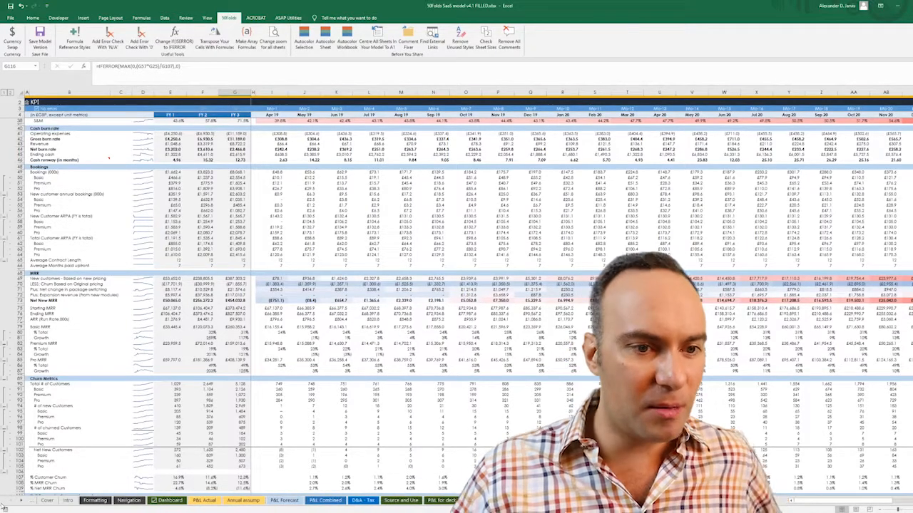
{"action": "left_click", "coordinate": [283, 501]}
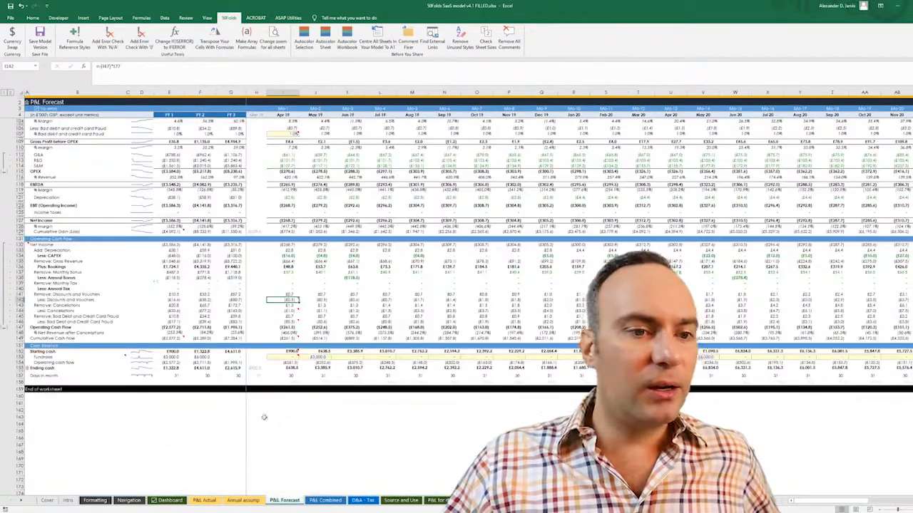
Examine the P&L Forecast's guide, revenue section and Apr 19 discounts and vouchers percentage.
{"action": "left_click", "coordinate": [300, 285]}
{"action": "scroll", "coordinate": [300, 285], "scroll_direction": "up", "scroll_amount": 20}
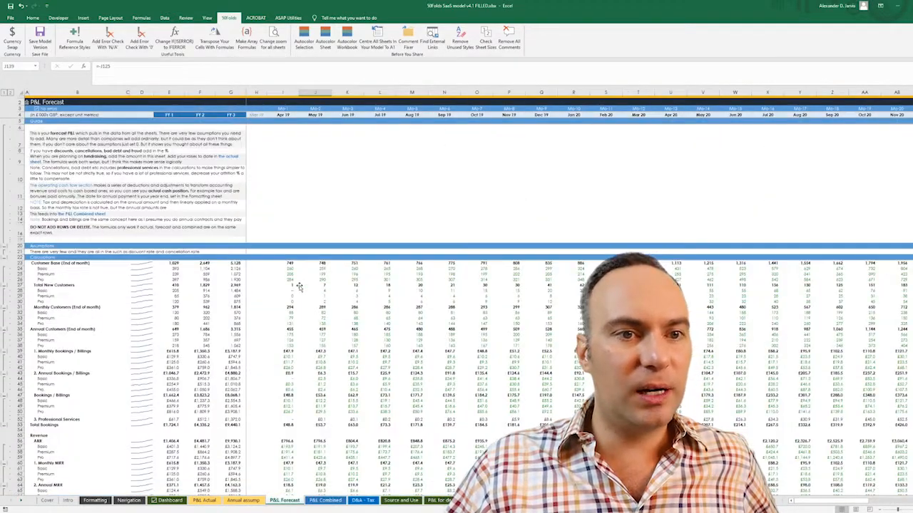
{"action": "scroll", "coordinate": [292, 281], "scroll_direction": "down", "scroll_amount": 18}
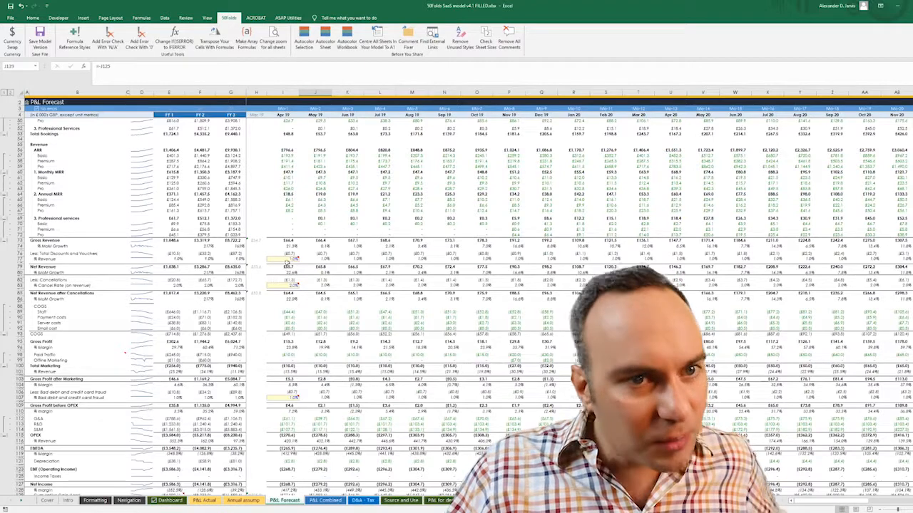
{"action": "left_click", "coordinate": [286, 260]}
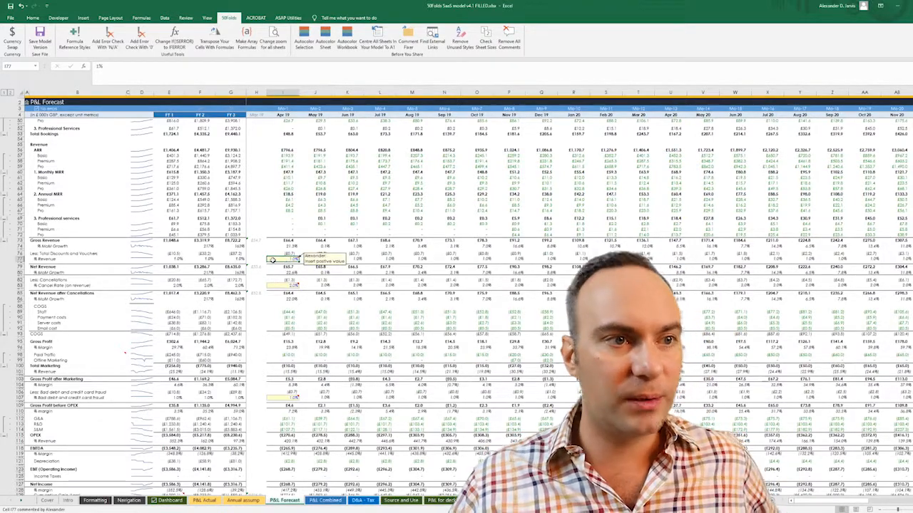
Try clearing the Apr 19 cancel rate on revenue, and undo the deletion.
{"action": "left_click", "coordinate": [288, 285]}
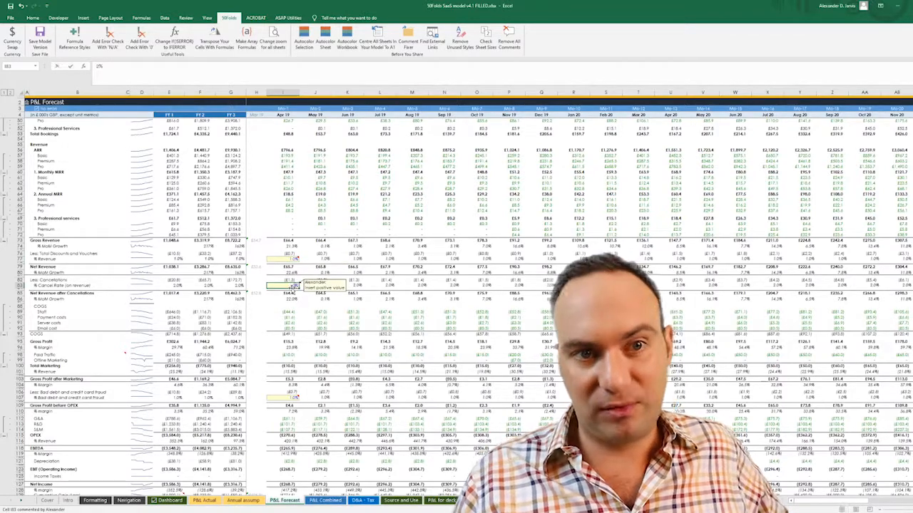
{"action": "key", "text": "Delete"}
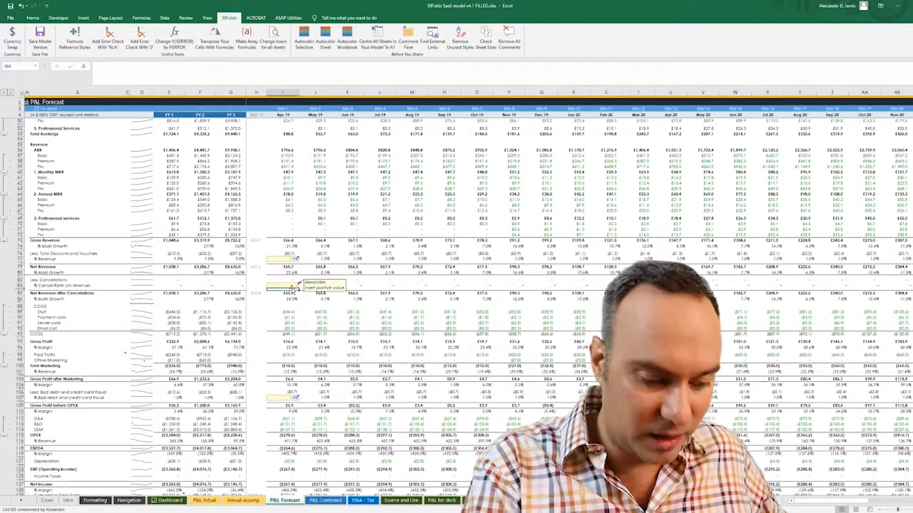
{"action": "key", "text": "ctrl+z"}
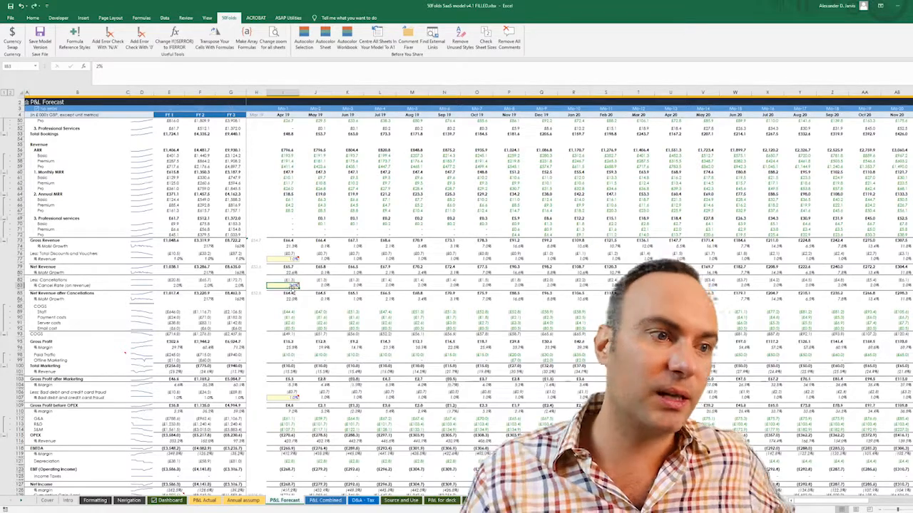
Inspect the Apr 19 bad debt and credit card fraud rate, the operating cash flow and the monthly fundraise inputs.
{"action": "left_click", "coordinate": [284, 397]}
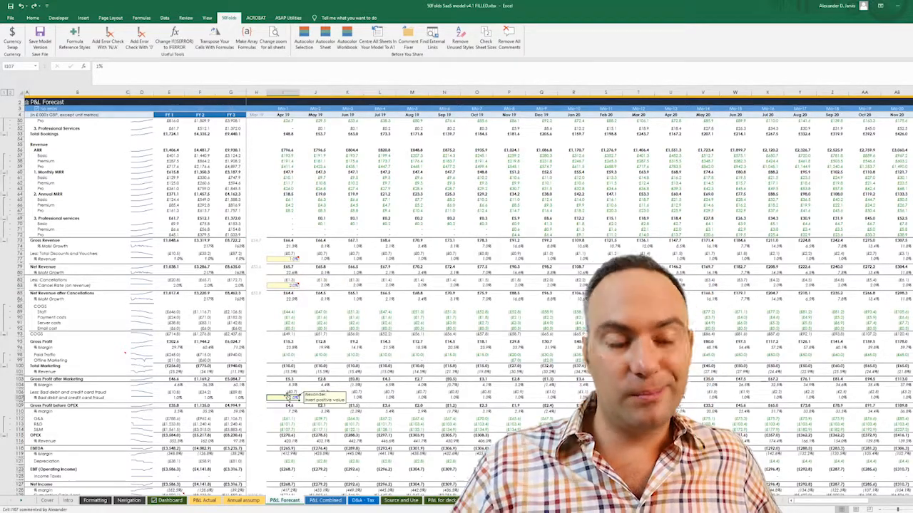
{"action": "scroll", "coordinate": [340, 296], "scroll_direction": "down", "scroll_amount": 12}
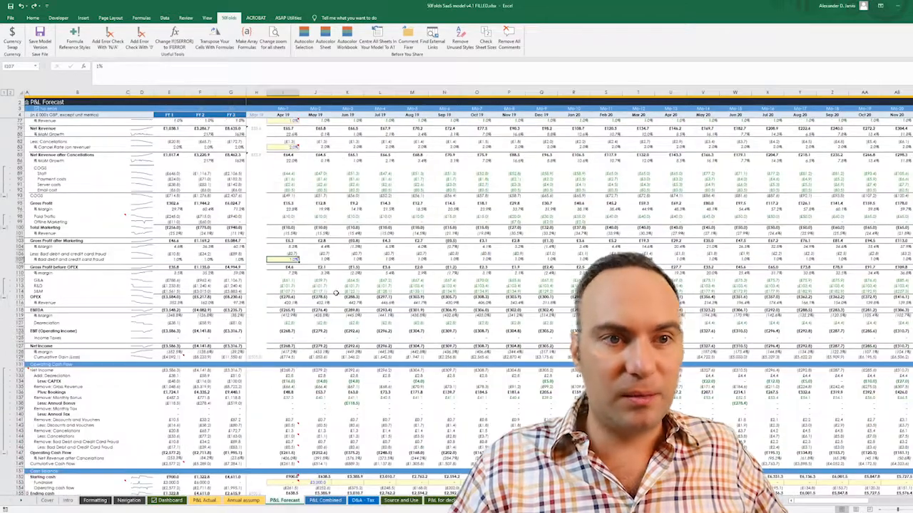
{"action": "scroll", "coordinate": [446, 285], "scroll_direction": "down", "scroll_amount": 1}
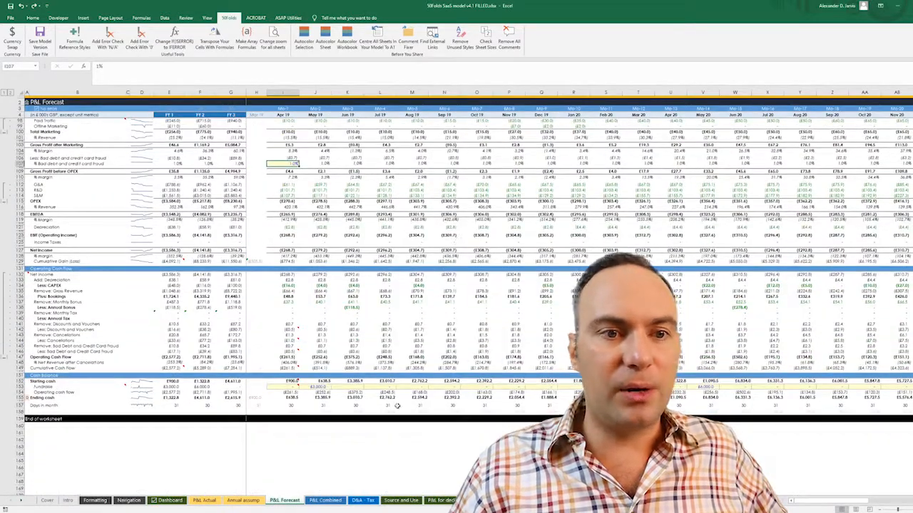
{"action": "left_click_drag", "start_coordinate": [284, 385], "coordinate": [738, 386]}
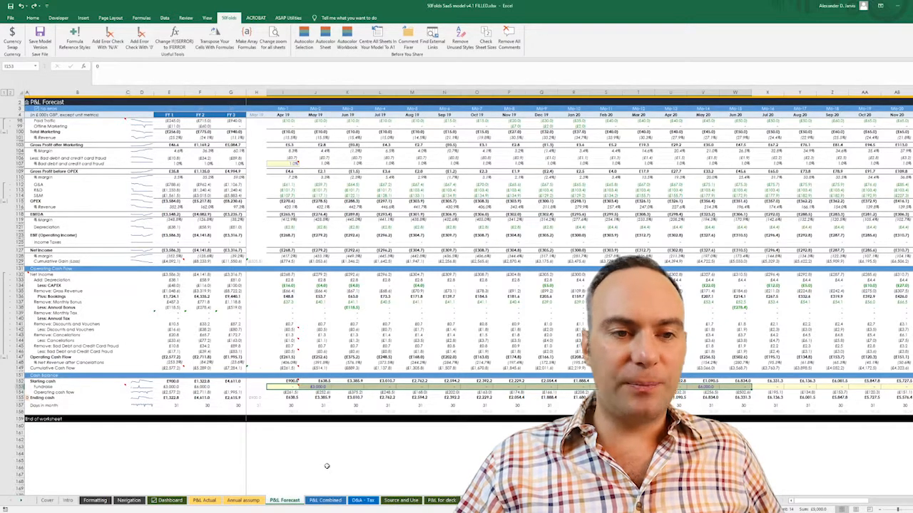
Switch to the Annual assump sheet and examine its summary, its assumptions and the up-for-renewal calculations from Jun 19.
{"action": "left_click", "coordinate": [243, 501]}
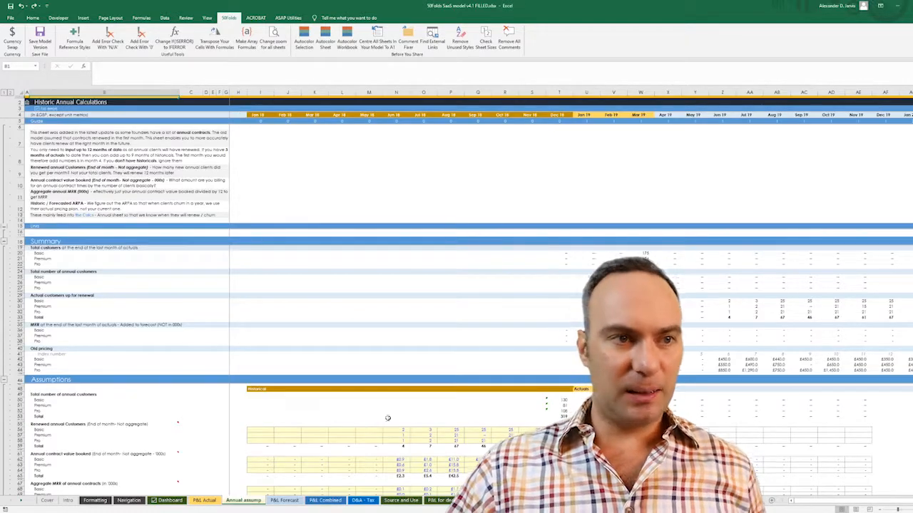
{"action": "left_click", "coordinate": [314, 347]}
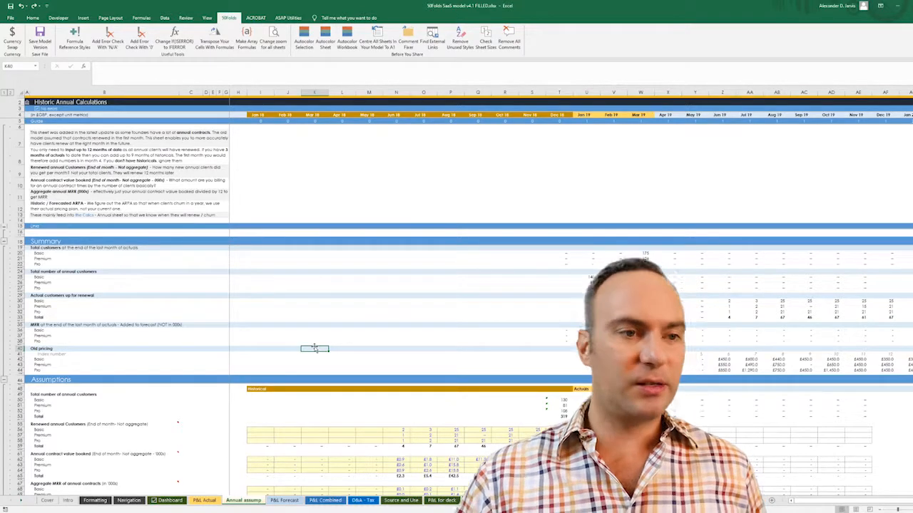
{"action": "scroll", "coordinate": [314, 347], "scroll_direction": "down", "scroll_amount": 5}
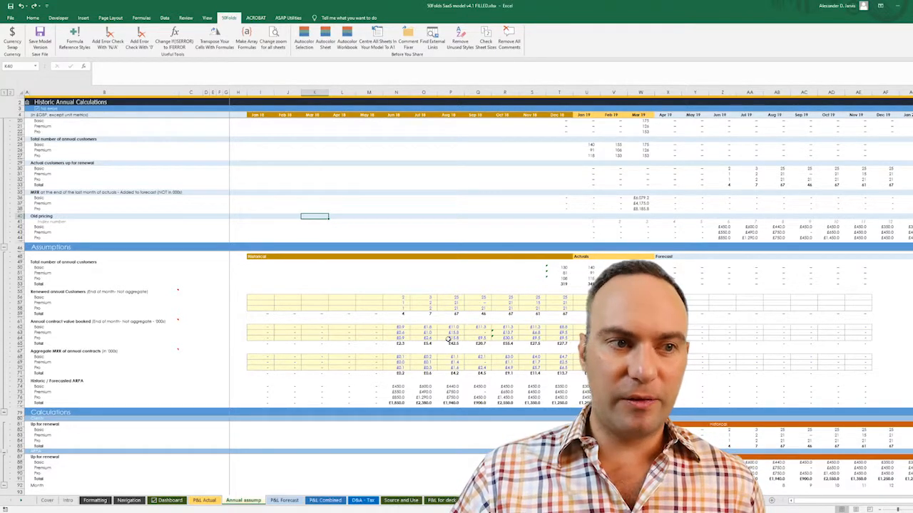
{"action": "left_click", "coordinate": [493, 399]}
{"action": "left_click_drag", "start_coordinate": [722, 429], "coordinate": [906, 477]}
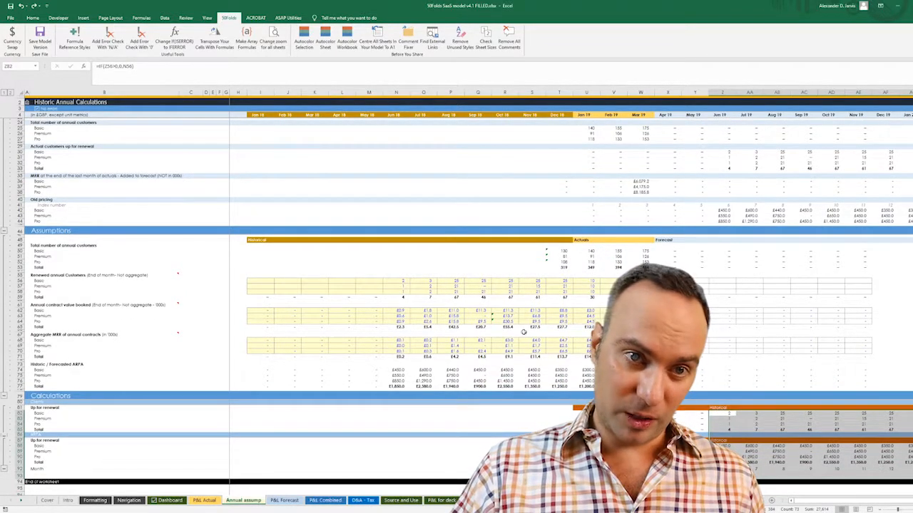
Inspect the historical annual contract inputs and ARPA from Jun 18, and trace them to the up-for-renewal calculations.
{"action": "left_click_drag", "start_coordinate": [400, 282], "coordinate": [613, 396]}
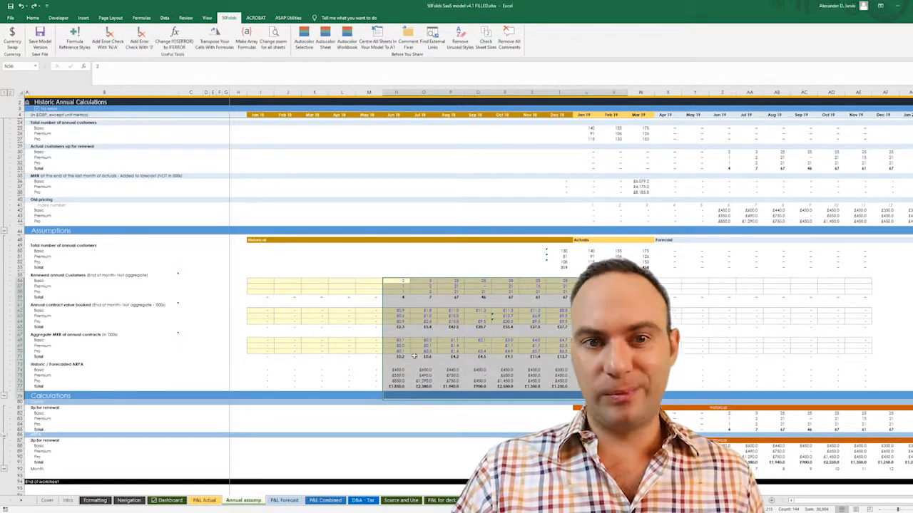
{"action": "left_click", "coordinate": [402, 370]}
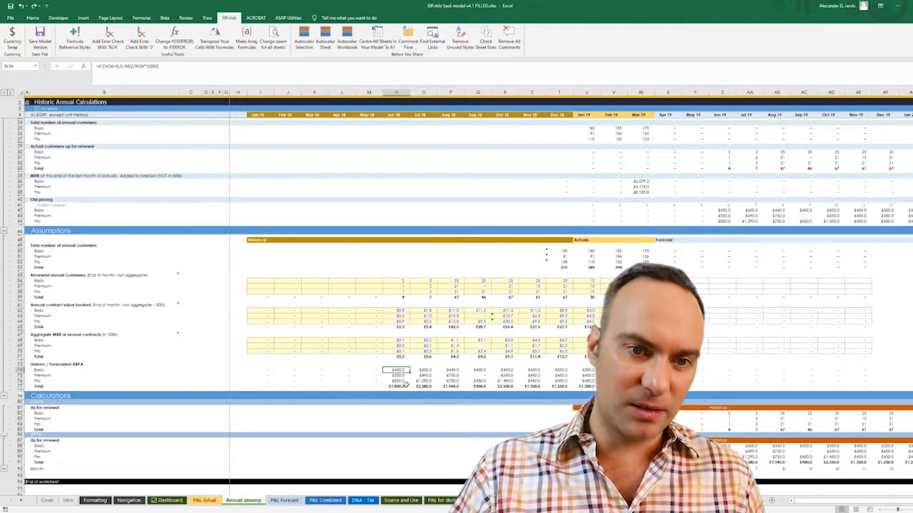
{"action": "left_click_drag", "start_coordinate": [397, 385], "coordinate": [613, 369]}
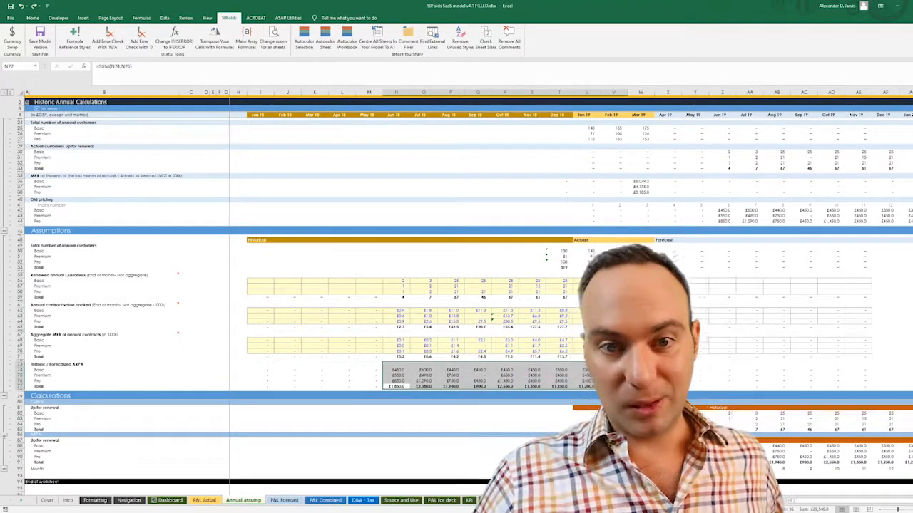
{"action": "left_click_drag", "start_coordinate": [396, 333], "coordinate": [506, 321]}
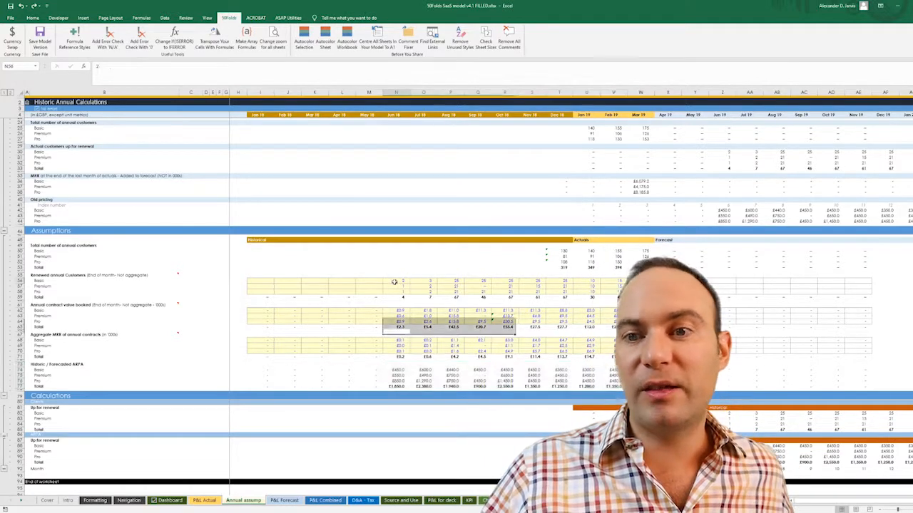
{"action": "left_click", "coordinate": [394, 282]}
{"action": "left_click_drag", "start_coordinate": [750, 463], "coordinate": [905, 403]}
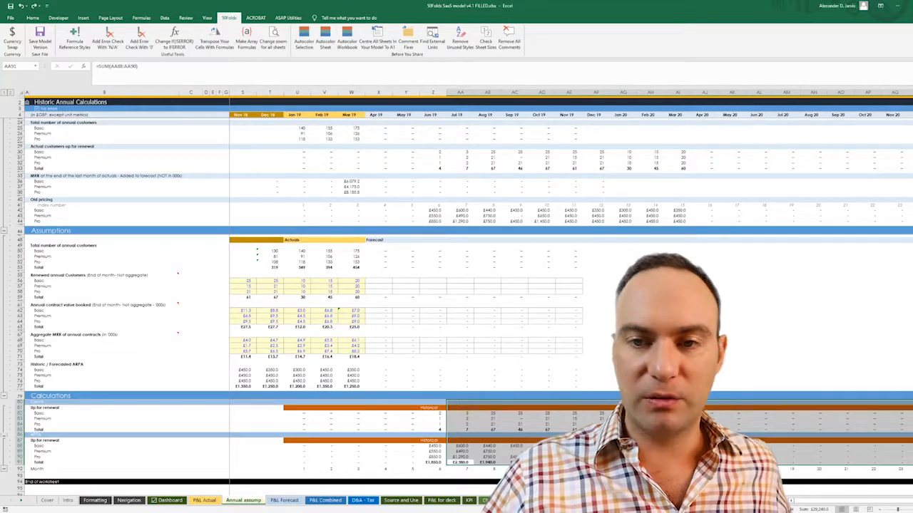
{"action": "left_click", "coordinate": [704, 451]}
{"action": "left_click", "coordinate": [596, 446]}
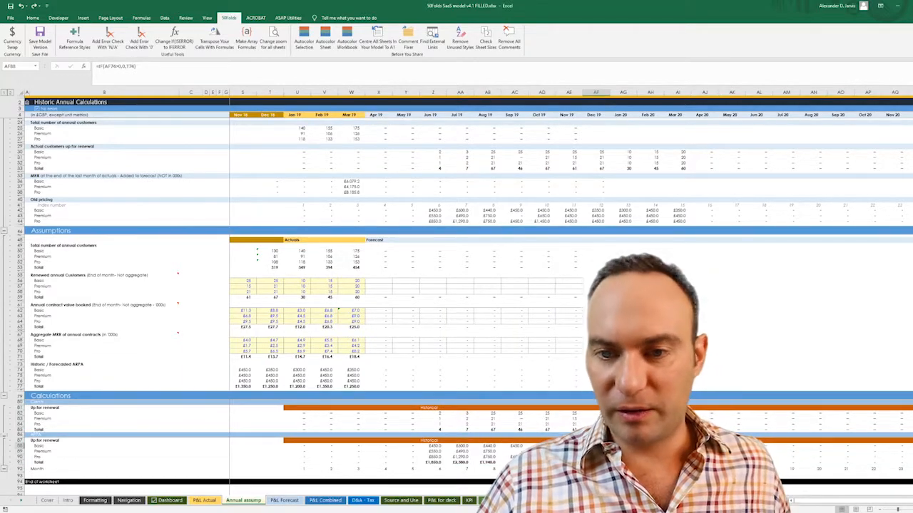
Browse past the Professional services sheet to the Annual Calculations Revenue Cohort Build sheet.
{"action": "key", "text": "ctrl+Page_Down"}
{"action": "key", "text": "ctrl+Page_Down"}
{"action": "key", "text": "ctrl+Page_Down"}
{"action": "key", "text": "ctrl+Page_Down"}
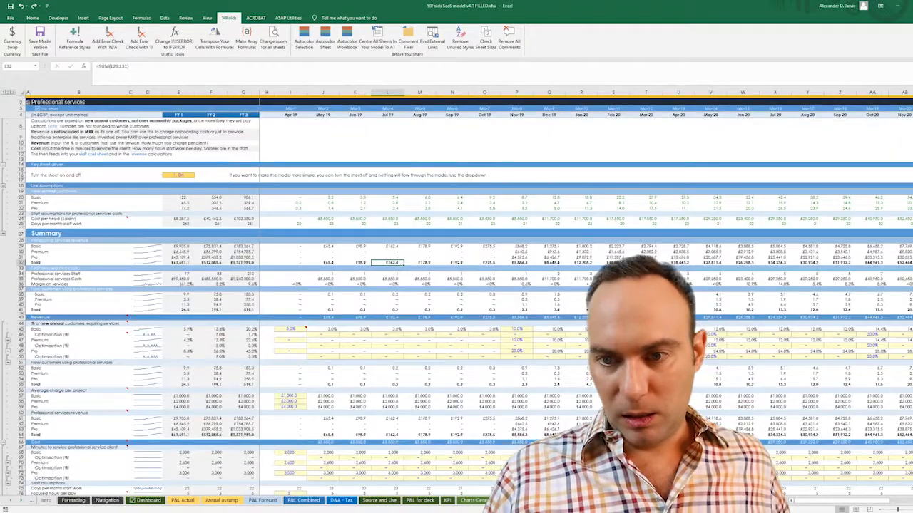
{"action": "key", "text": "ctrl+Page_Down"}
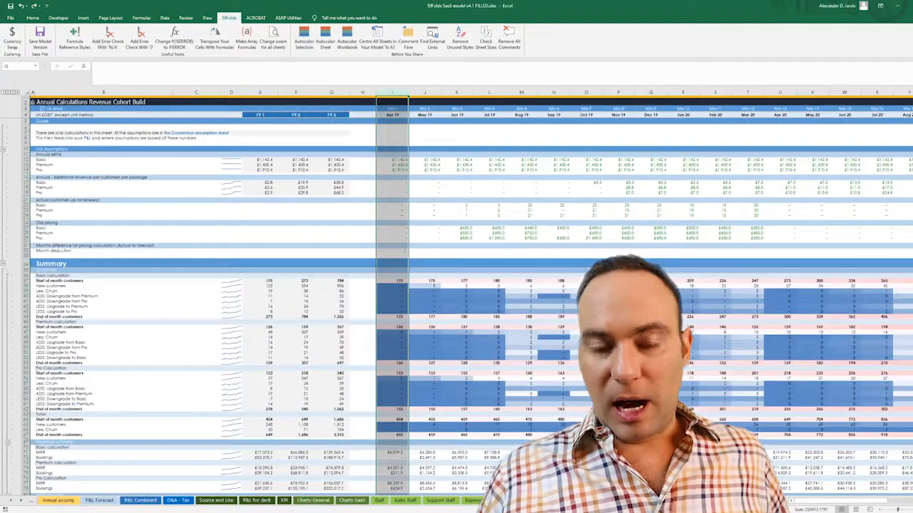
Review the Dashboard's financial and operational charts, and revisit the P&L Actual and Annual assump sheets.
{"action": "left_click", "coordinate": [13, 501]}
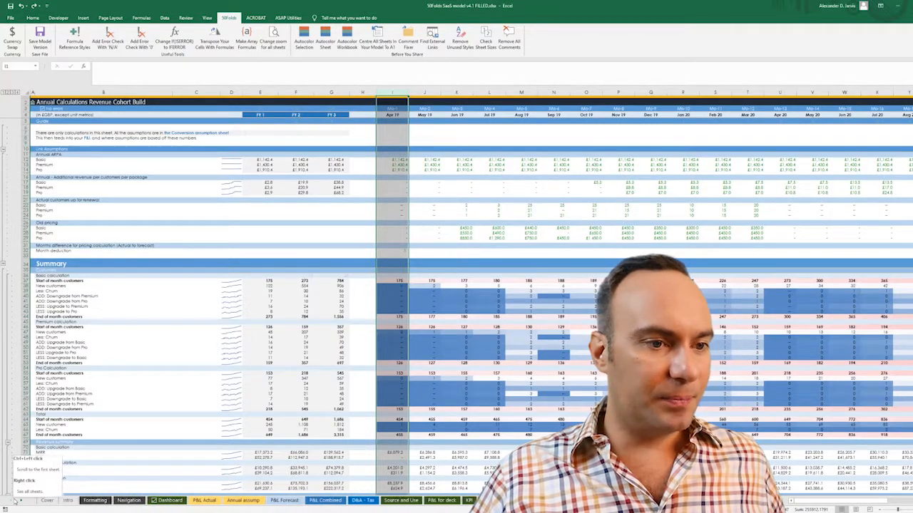
{"action": "left_click", "coordinate": [161, 501]}
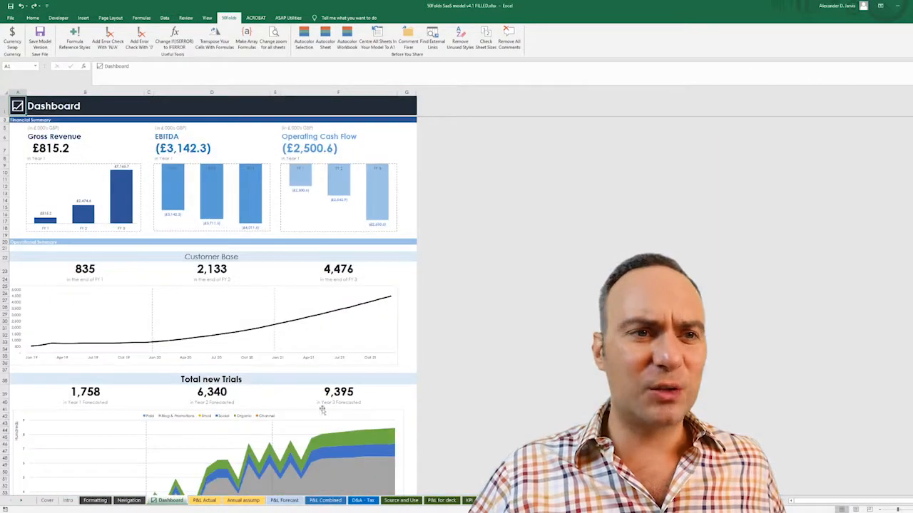
{"action": "scroll", "coordinate": [181, 298], "scroll_direction": "down", "scroll_amount": 3}
{"action": "scroll", "coordinate": [182, 293], "scroll_direction": "down", "scroll_amount": 6}
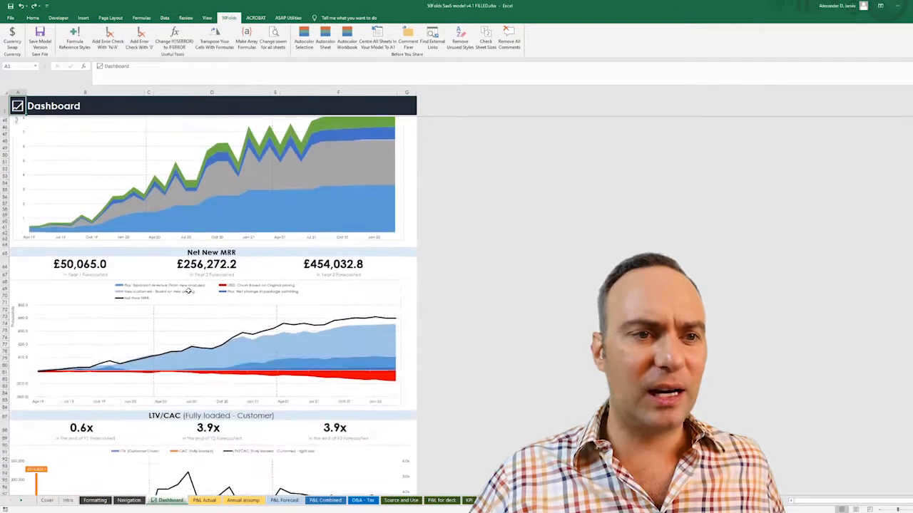
{"action": "scroll", "coordinate": [185, 289], "scroll_direction": "up", "scroll_amount": 8}
{"action": "scroll", "coordinate": [188, 285], "scroll_direction": "up", "scroll_amount": 1}
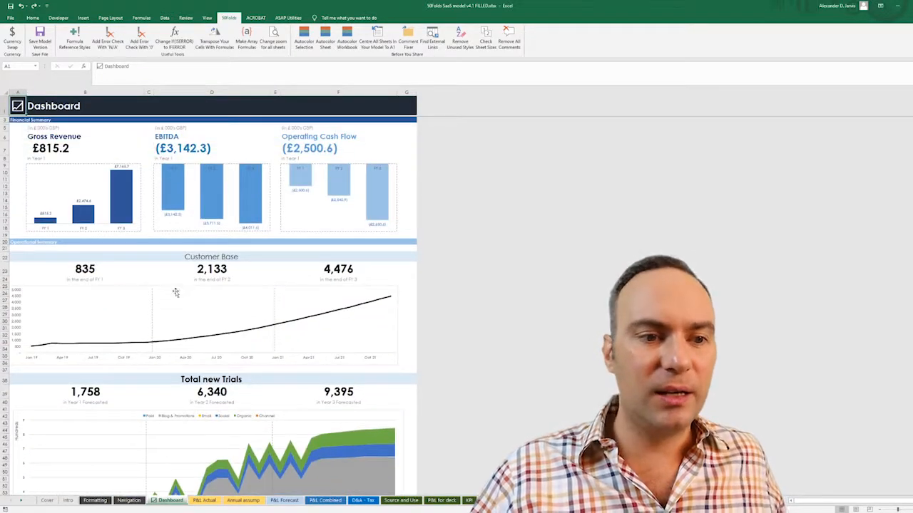
{"action": "left_click", "coordinate": [206, 502]}
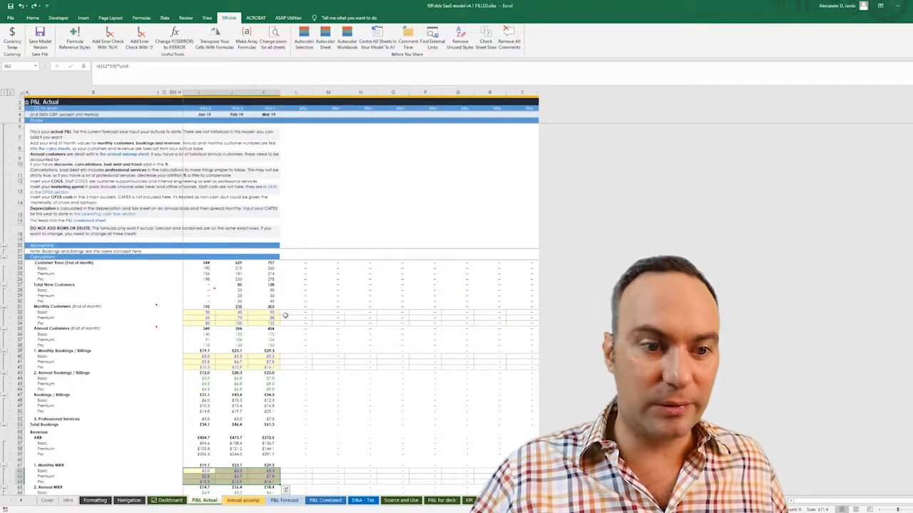
{"action": "left_click", "coordinate": [243, 500]}
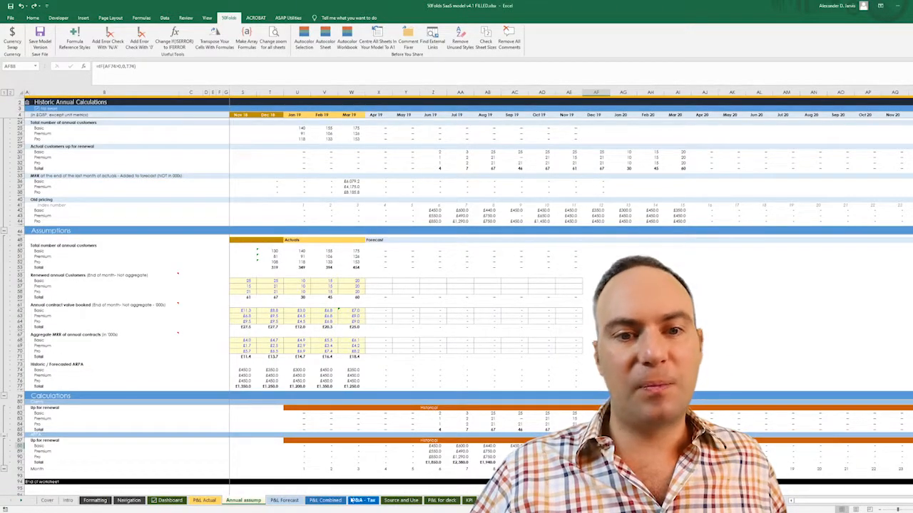
Switch to the Marketing sheet and examine its trial conversion rows and its traffic and trials graphs.
{"action": "left_click", "coordinate": [21, 502]}
{"action": "left_click_drag", "start_coordinate": [22, 503], "coordinate": [23, 505]}
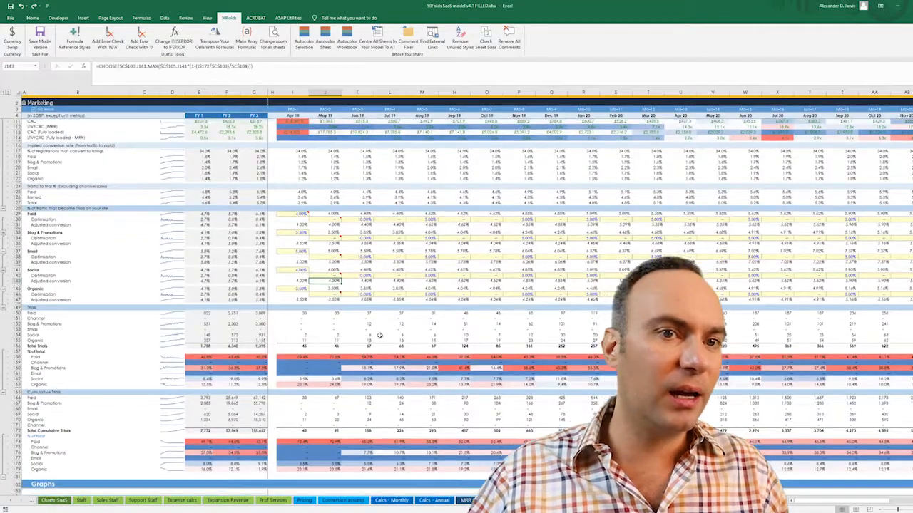
{"action": "scroll", "coordinate": [378, 337], "scroll_direction": "down", "scroll_amount": 15}
{"action": "scroll", "coordinate": [418, 333], "scroll_direction": "down", "scroll_amount": 8}
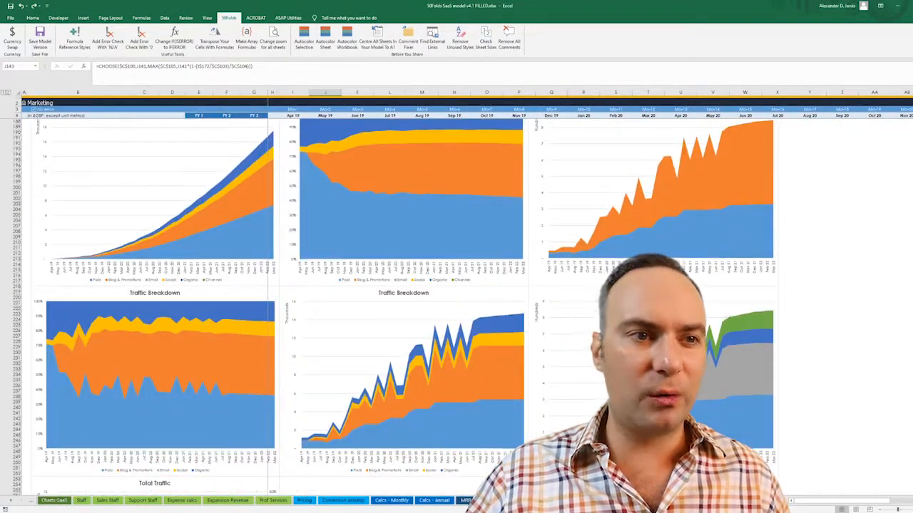
{"action": "scroll", "coordinate": [351, 328], "scroll_direction": "down", "scroll_amount": 10}
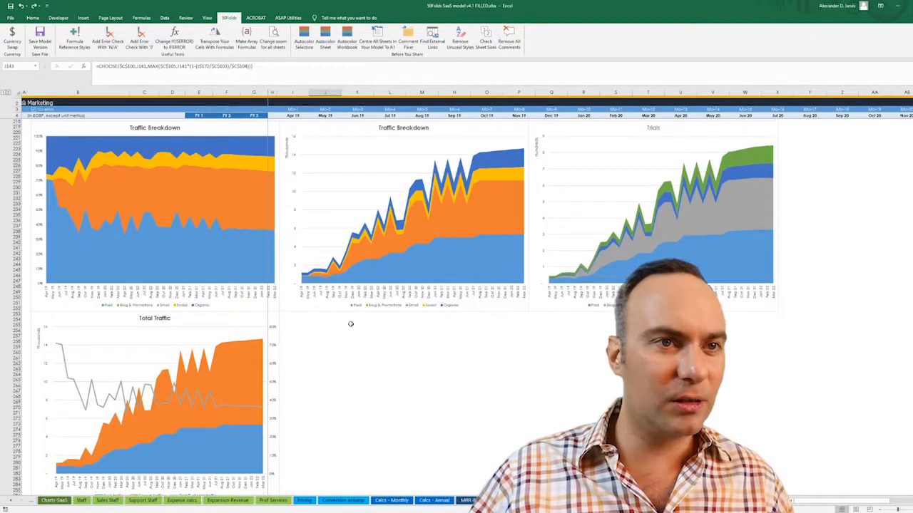
{"action": "scroll", "coordinate": [350, 324], "scroll_direction": "up", "scroll_amount": 20}
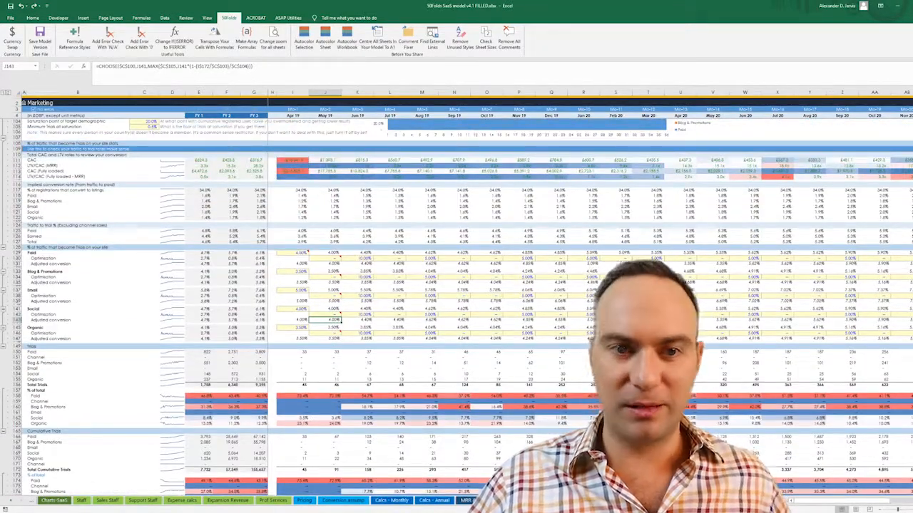
On the Social Networking & Blog Marketing sheet, try an Apr 19 traffic value of 500000 for Premium featured blogs.
{"action": "key", "text": "ctrl+Page_Down"}
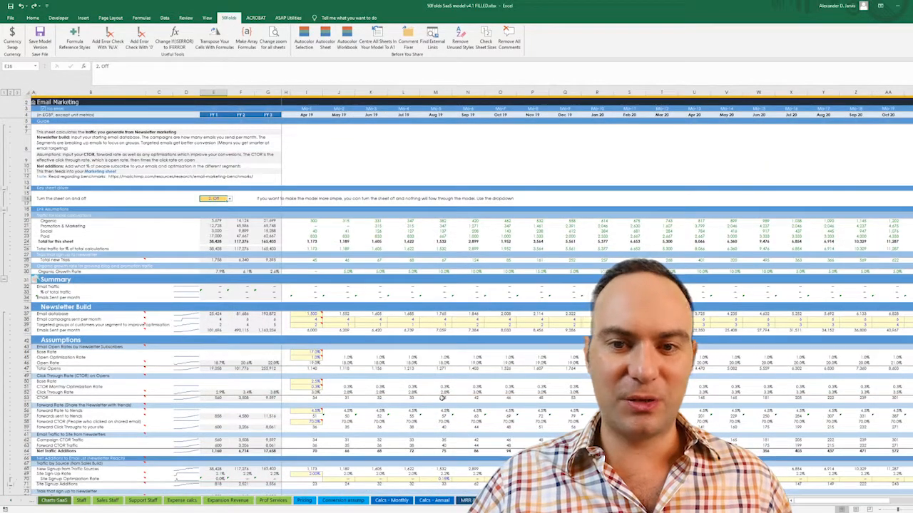
{"action": "key", "text": "ctrl+Page_Down"}
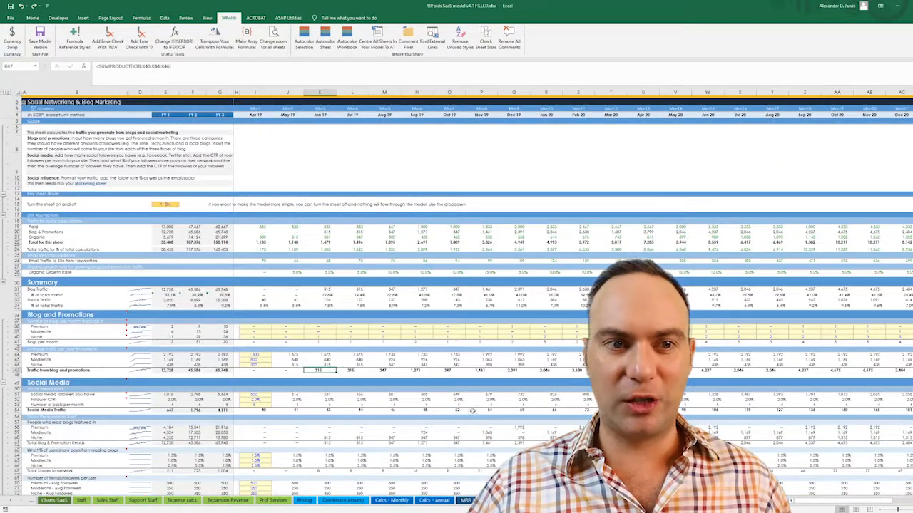
{"action": "left_click", "coordinate": [253, 355]}
{"action": "type", "text": "500000"}
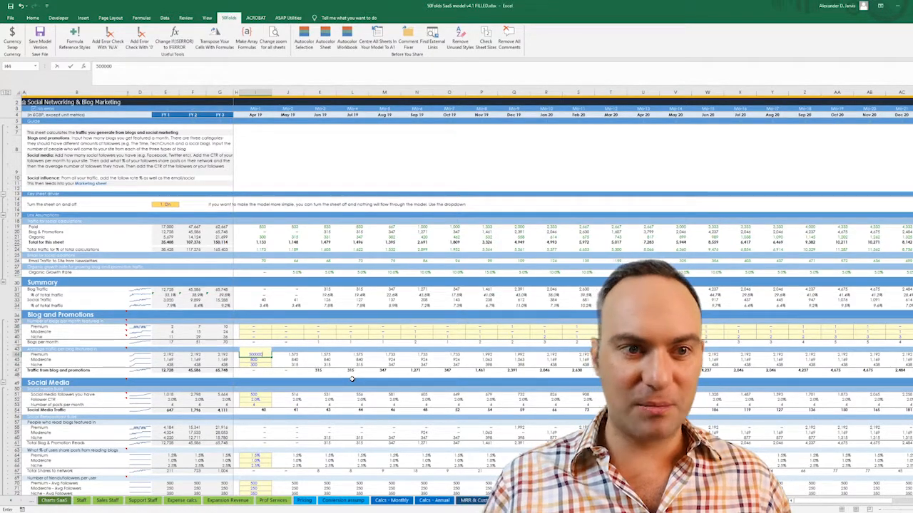
{"action": "key", "text": "Return"}
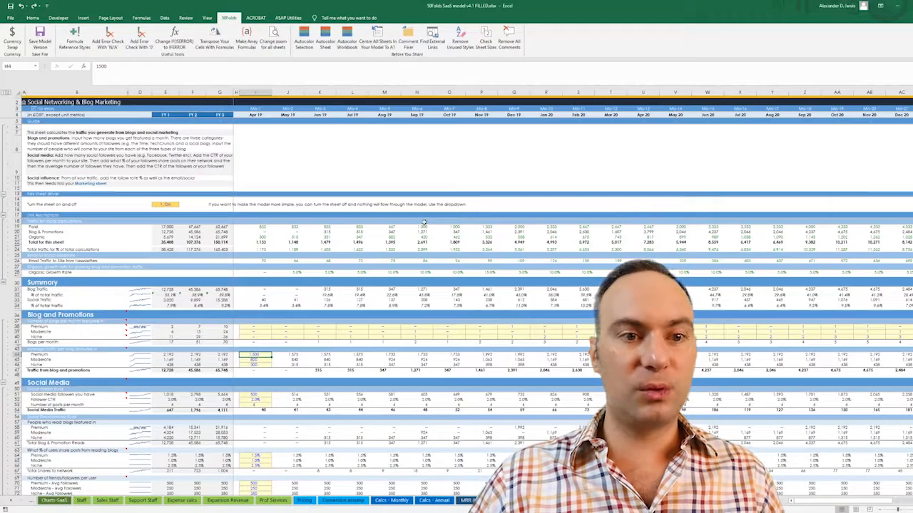
Inspect the monthly social media posts, look at the Channel Sales sheet, and return to the Marketing sheet.
{"action": "left_click", "coordinate": [351, 322]}
{"action": "left_click", "coordinate": [431, 403]}
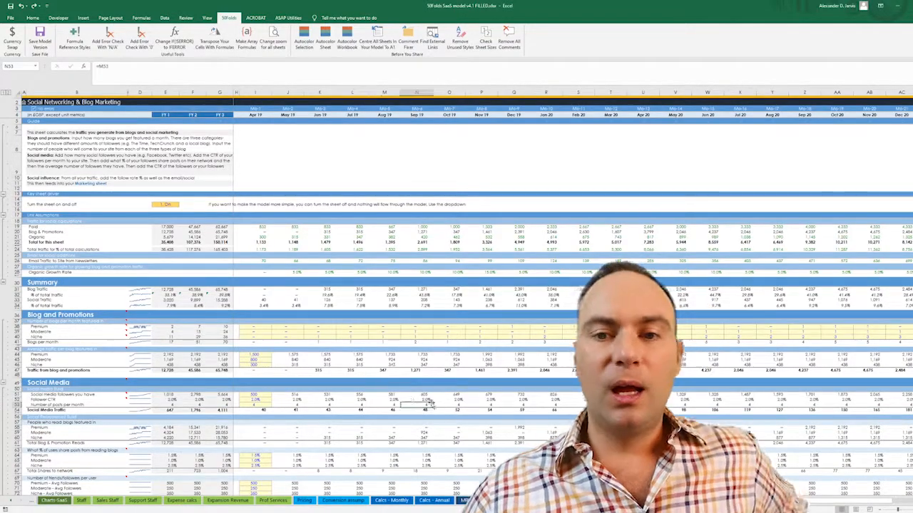
{"action": "key", "text": "ctrl+Page_Down"}
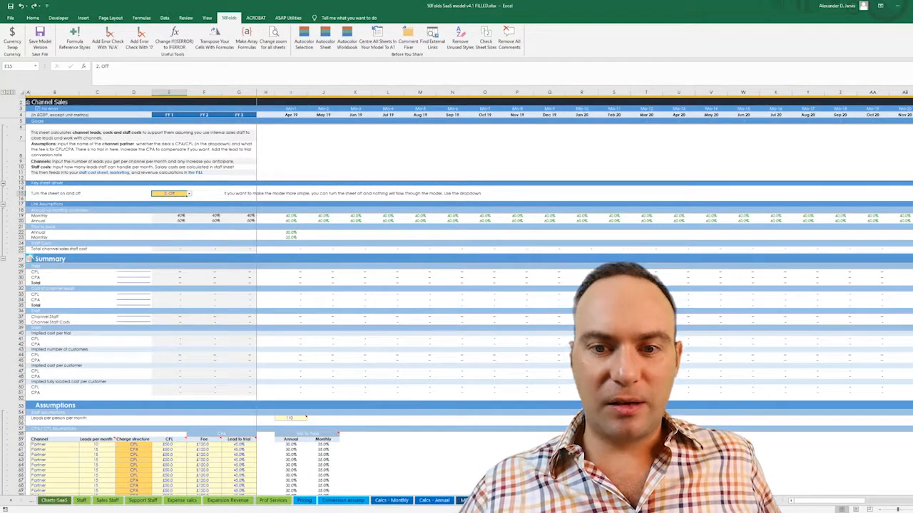
{"action": "key", "text": "ctrl+Page_Down"}
{"action": "key", "text": "ctrl+Page_Down"}
{"action": "key", "text": "ctrl+Page_Down"}
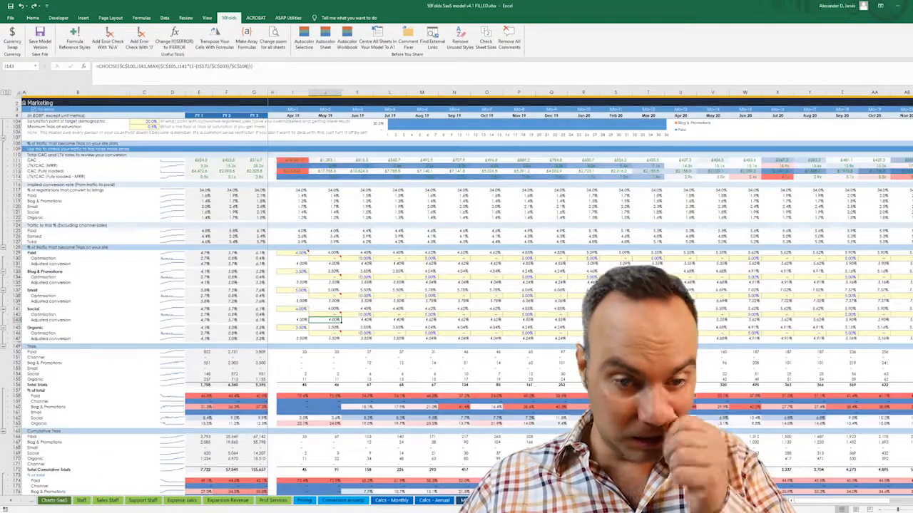
Switch to the Conversion assump sheet and inspect the Apr 19 annual package upgrade and downgrade percentages.
{"action": "left_click", "coordinate": [340, 501]}
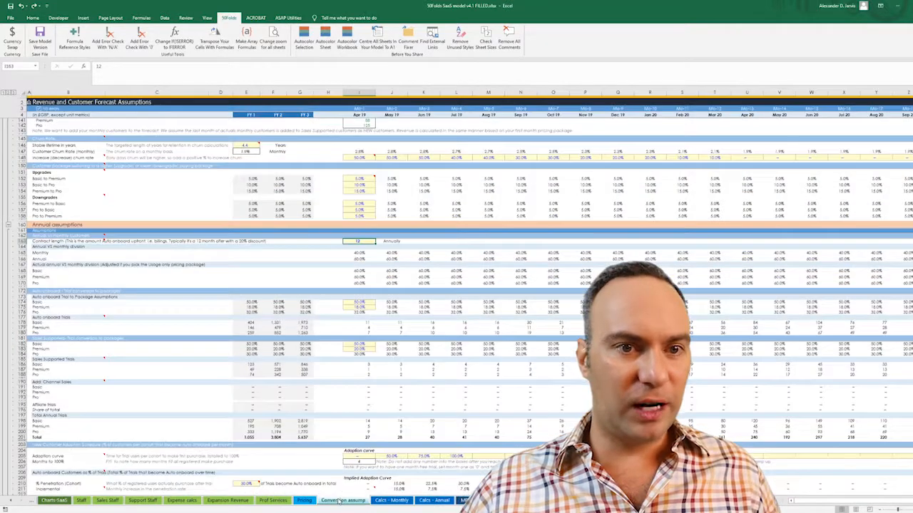
{"action": "scroll", "coordinate": [419, 375], "scroll_direction": "down", "scroll_amount": 18}
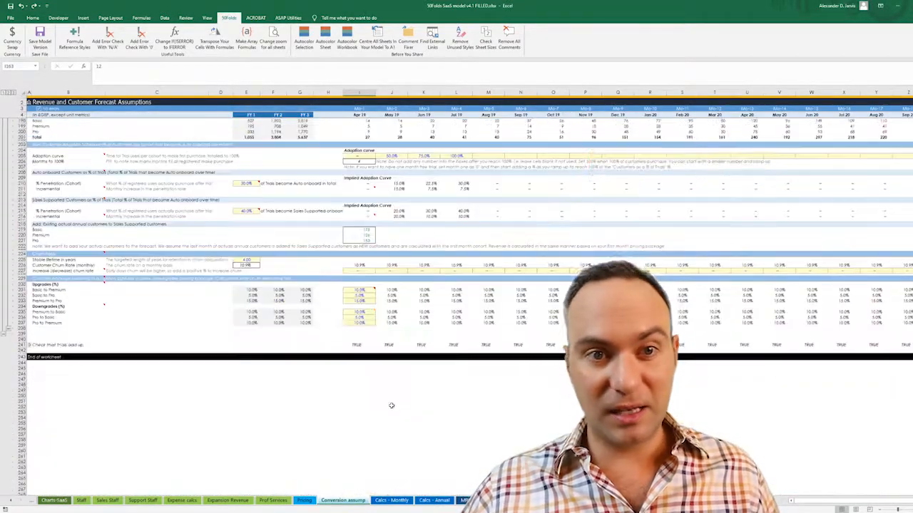
{"action": "left_click_drag", "start_coordinate": [360, 278], "coordinate": [363, 308]}
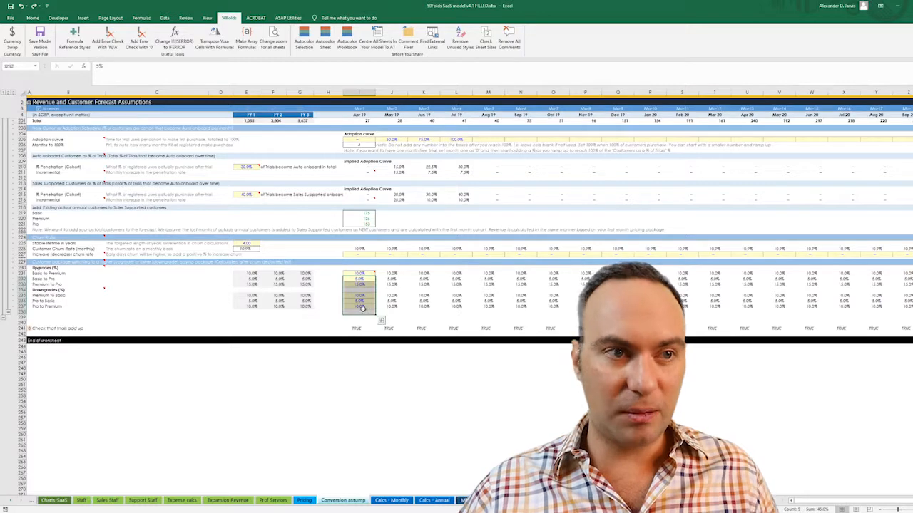
Revisit the Pricing, Prof Services and Expansion Revenue sheets.
{"action": "left_click", "coordinate": [303, 501]}
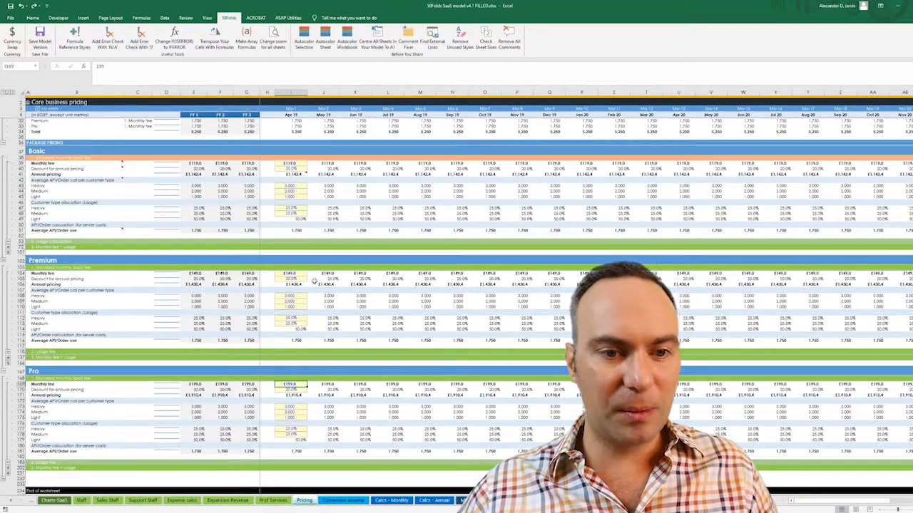
{"action": "left_click", "coordinate": [262, 502]}
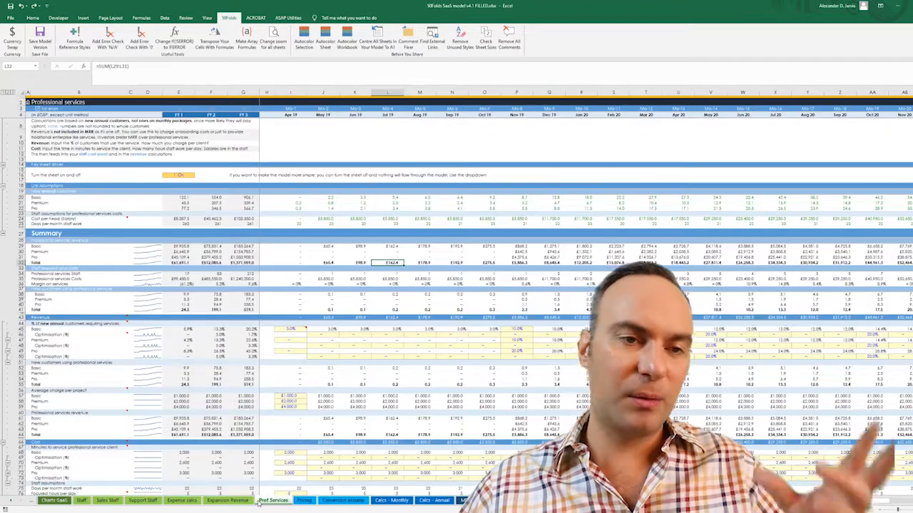
{"action": "left_click", "coordinate": [215, 503]}
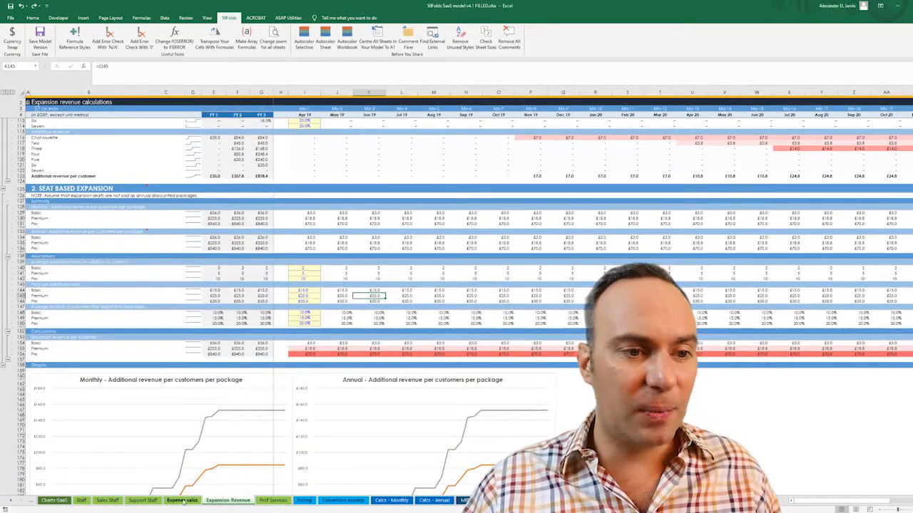
Look over the Support Staff and Sales Staff sheets, and review the salary and cost sections of the Staff sheet.
{"action": "left_click", "coordinate": [142, 502]}
{"action": "left_click", "coordinate": [111, 501]}
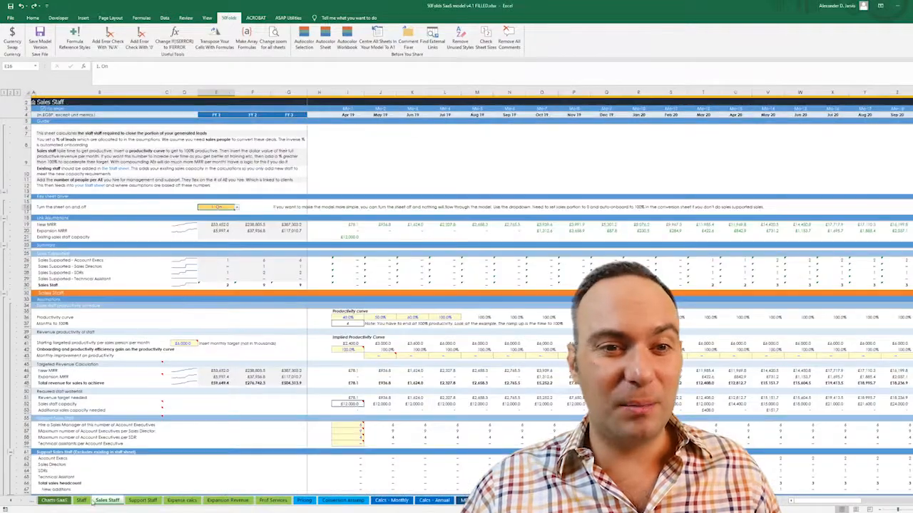
{"action": "left_click", "coordinate": [82, 502]}
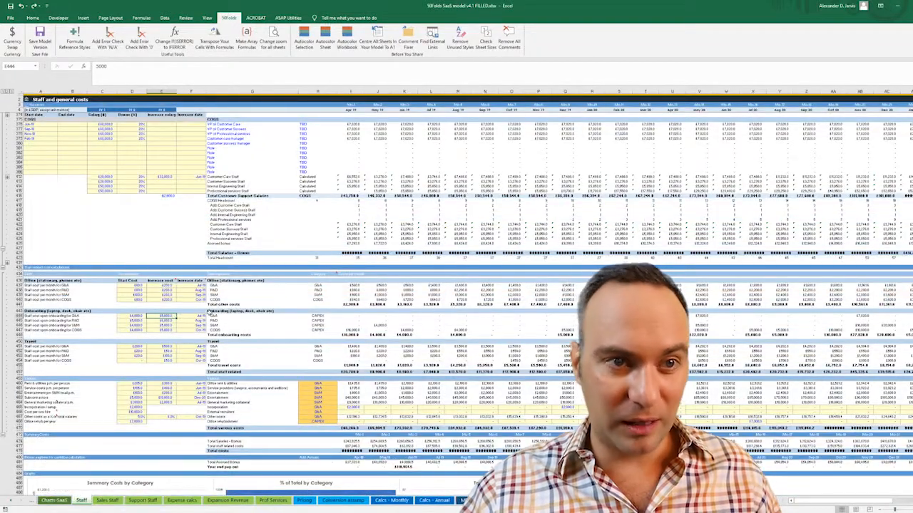
{"action": "scroll", "coordinate": [328, 342], "scroll_direction": "up", "scroll_amount": 9}
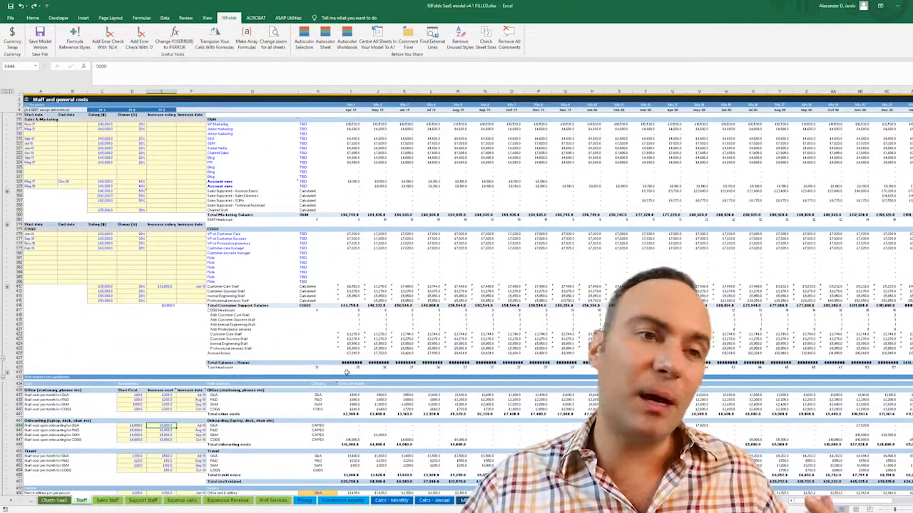
{"action": "scroll", "coordinate": [246, 328], "scroll_direction": "up", "scroll_amount": 10}
On the Staff sheet, try the "1. Basic" calculation type for the sheet.
{"action": "left_click", "coordinate": [84, 152]}
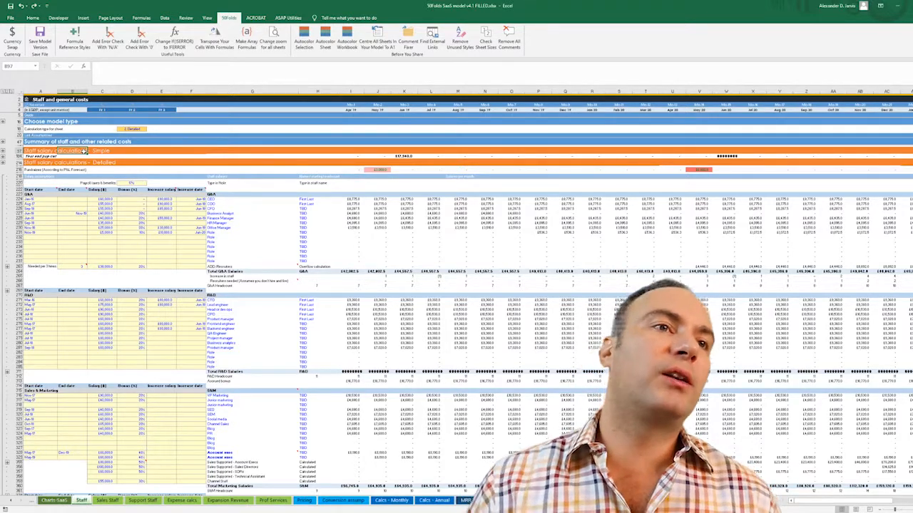
{"action": "key", "text": "Right"}
{"action": "key", "text": "Right"}
{"action": "key", "text": "Up"}
{"action": "key", "text": "Up"}
{"action": "key", "text": "Up"}
{"action": "key", "text": "Up"}
{"action": "key", "text": "Up"}
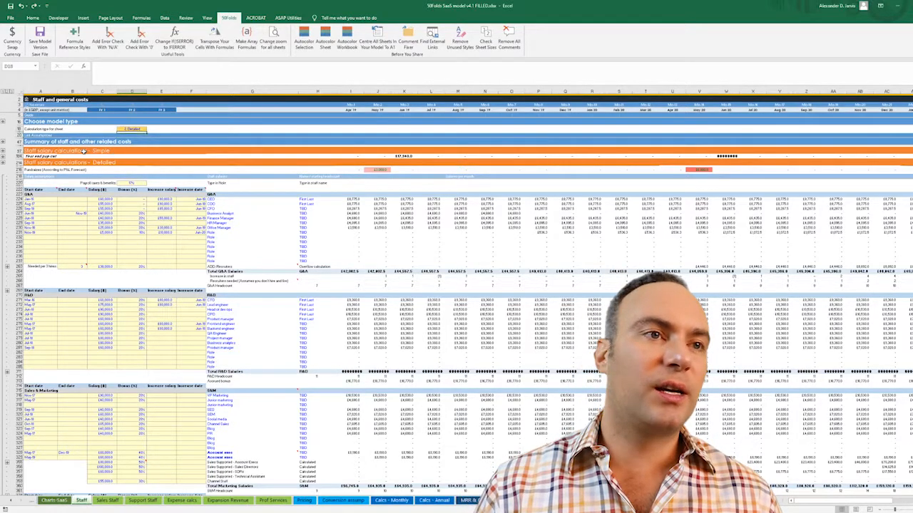
{"action": "key", "text": "alt+Down"}
{"action": "key", "text": "Up"}
{"action": "key", "text": "Return"}
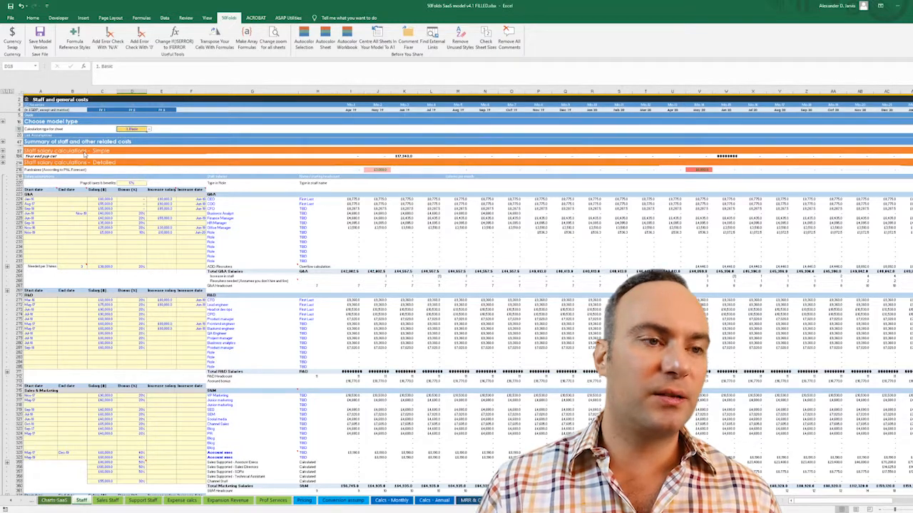
Set the Staff sheet's calculation type back to "2. Detailed".
{"action": "key", "text": "alt+Down"}
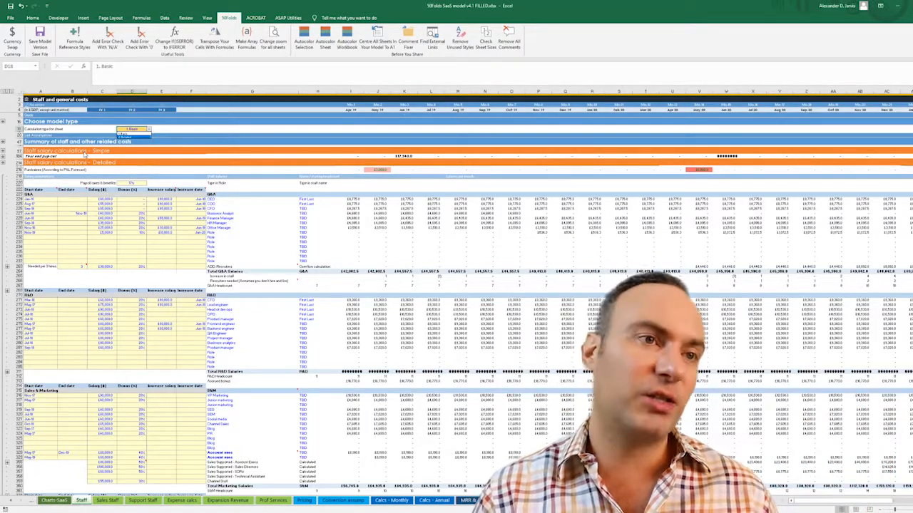
{"action": "key", "text": "Down"}
{"action": "key", "text": "Return"}
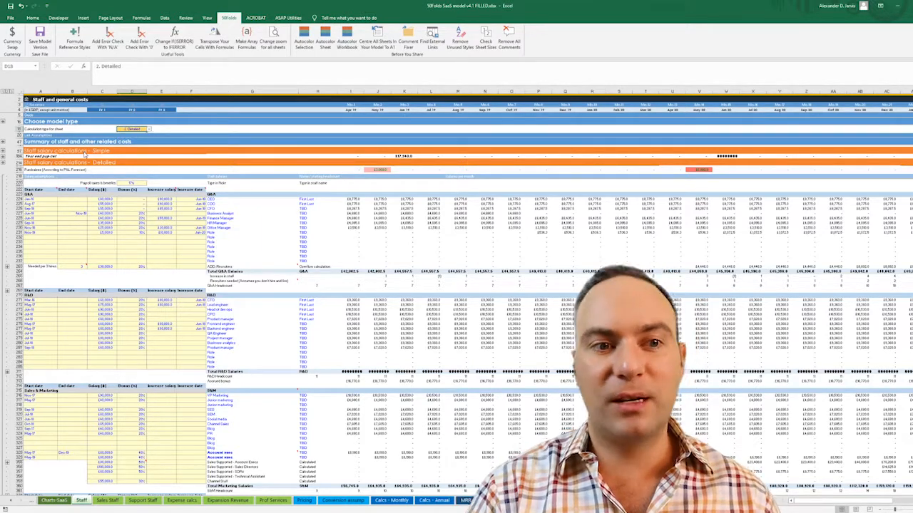